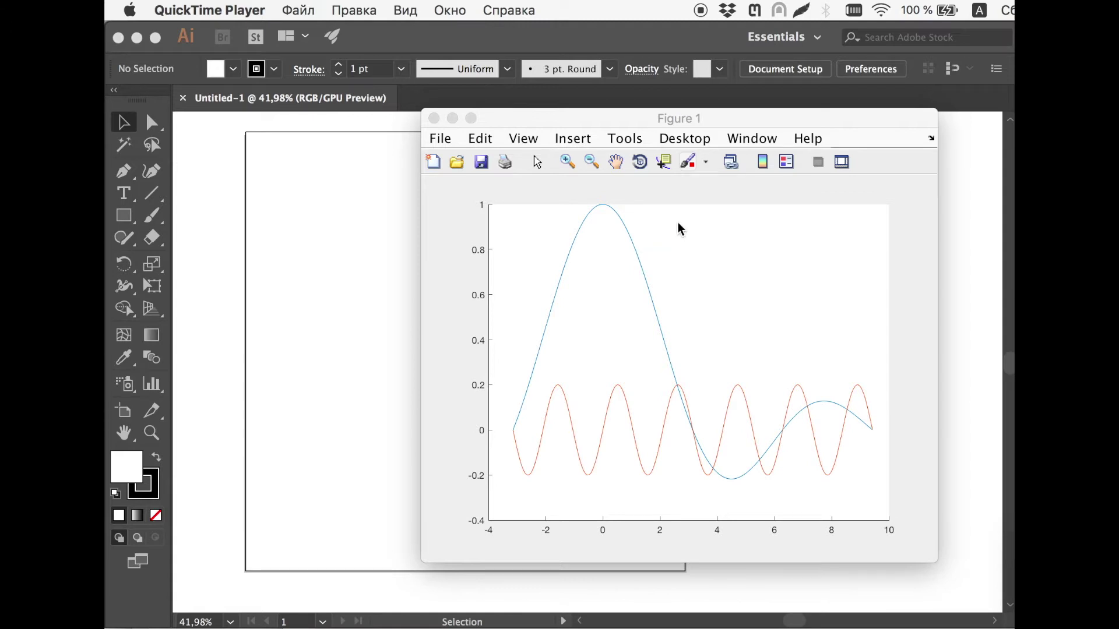
Step: Save the MATLAB Figure 1 plot in EPS format as 111.eps for Illustrator
{"action": "left_click", "coordinate": [582, 119]}
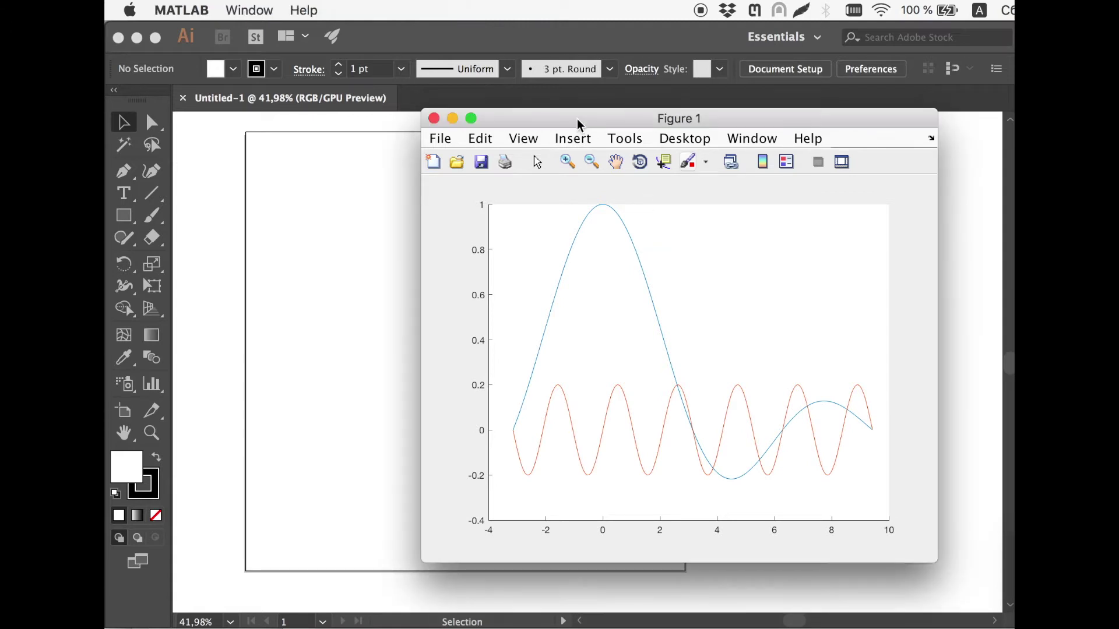
{"action": "left_click", "coordinate": [439, 140]}
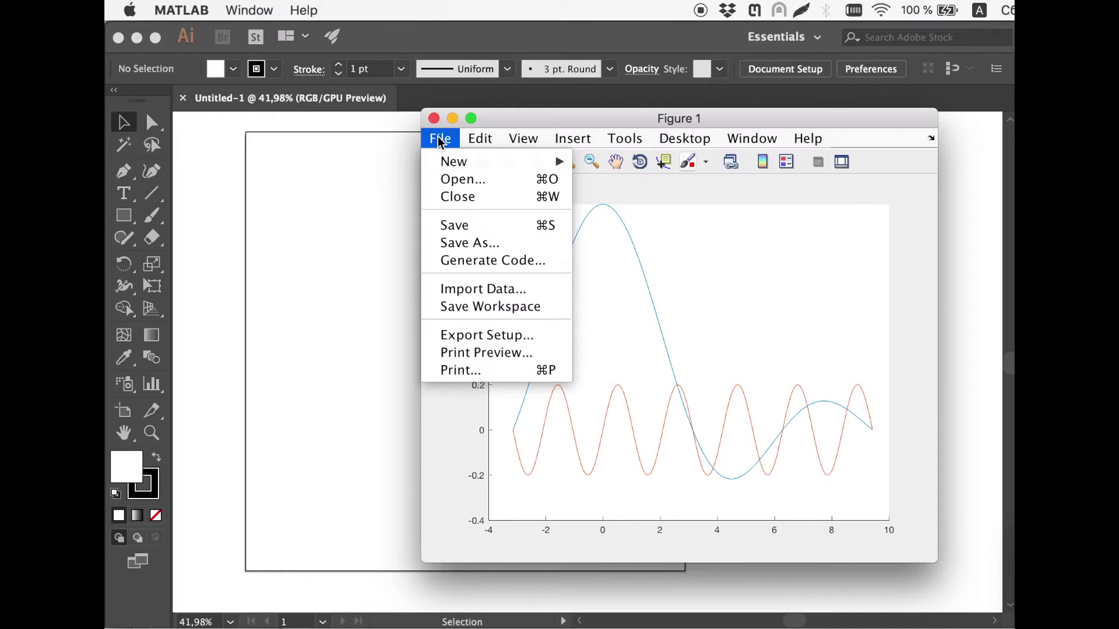
{"action": "left_click", "coordinate": [461, 243]}
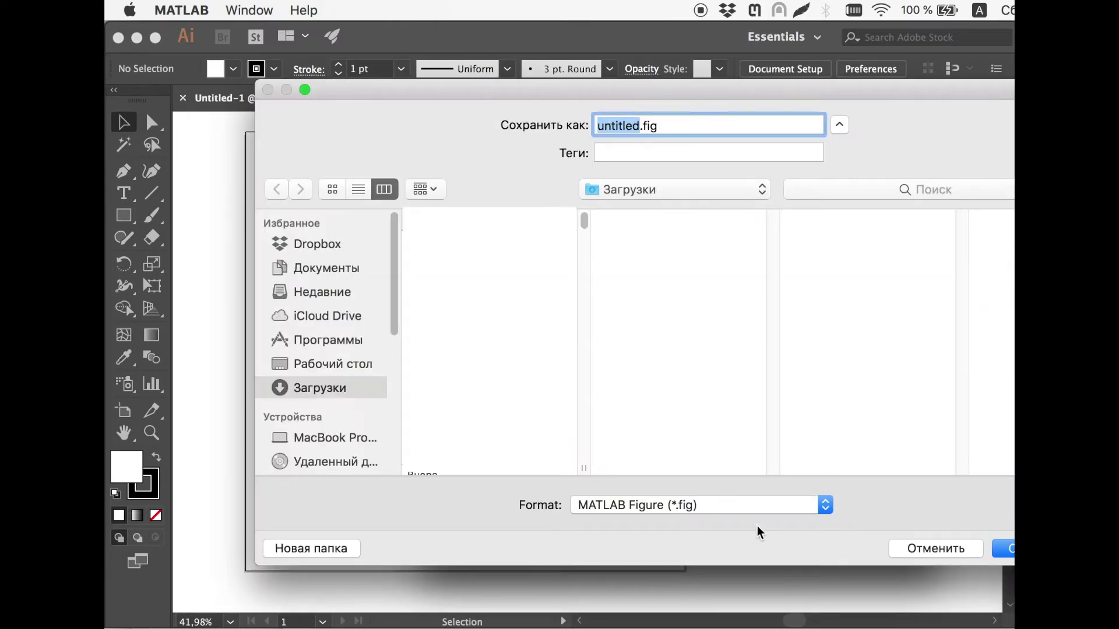
{"action": "left_click", "coordinate": [761, 508]}
{"action": "left_click", "coordinate": [718, 536]}
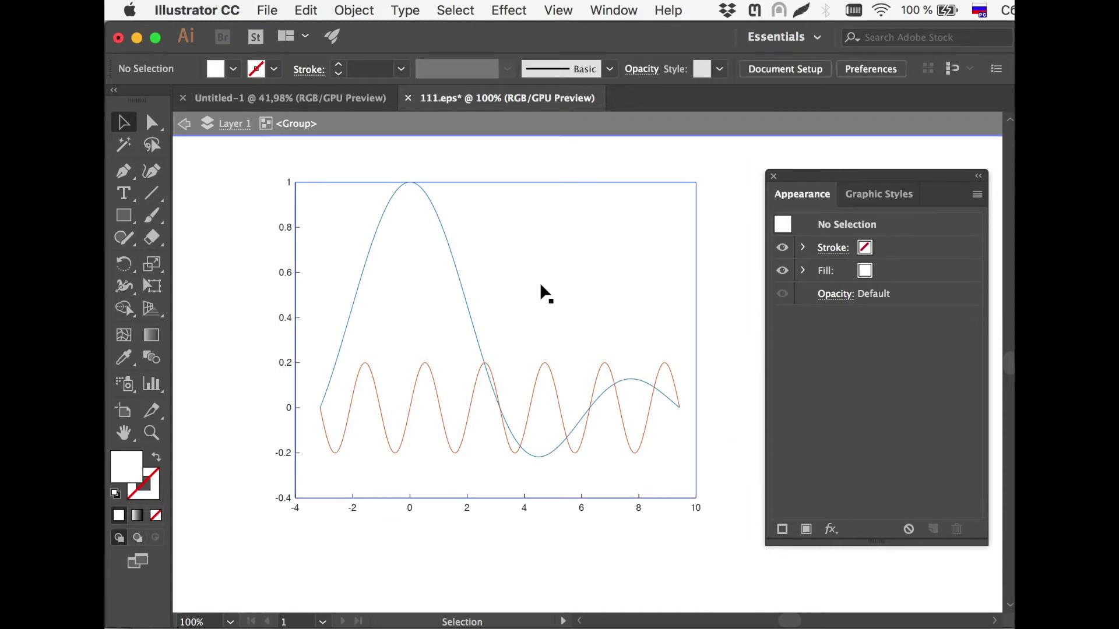
Step: Raise the blue curve's stroke weight to 3 pt and select the red sine curve
{"action": "left_click", "coordinate": [737, 275]}
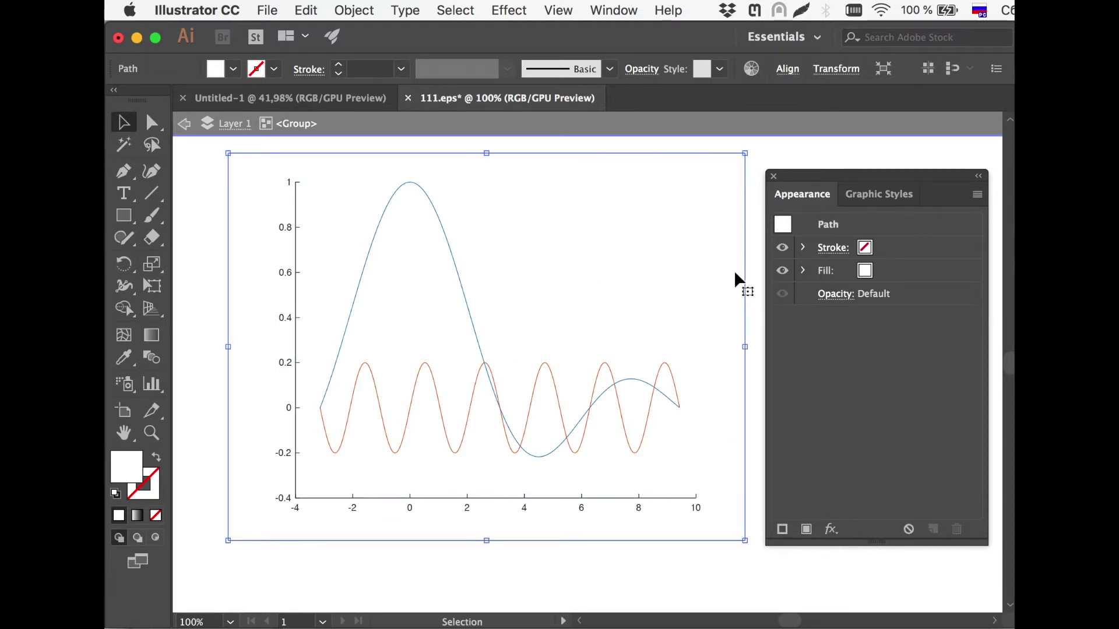
{"action": "left_click", "coordinate": [462, 295]}
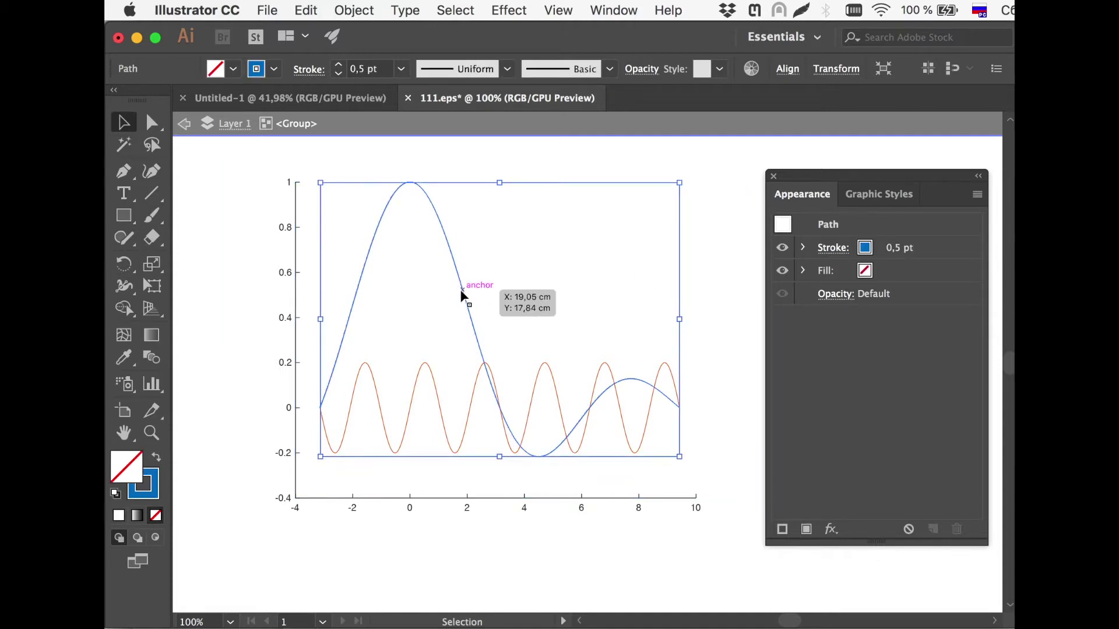
{"action": "left_click", "coordinate": [415, 397]}
{"action": "left_click", "coordinate": [541, 250]}
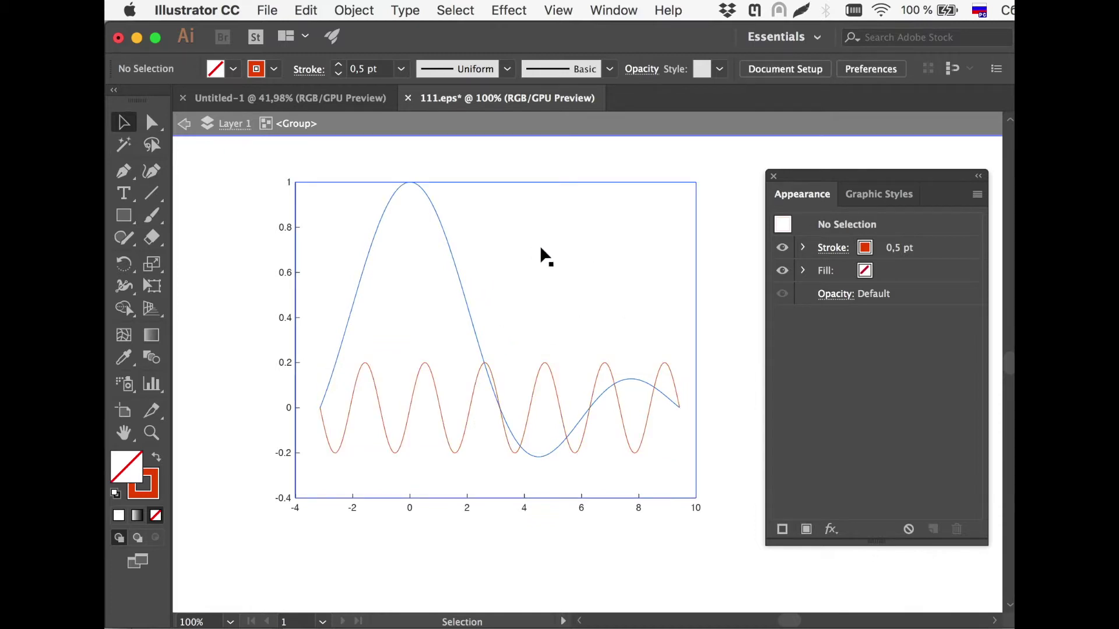
{"action": "left_click", "coordinate": [452, 254]}
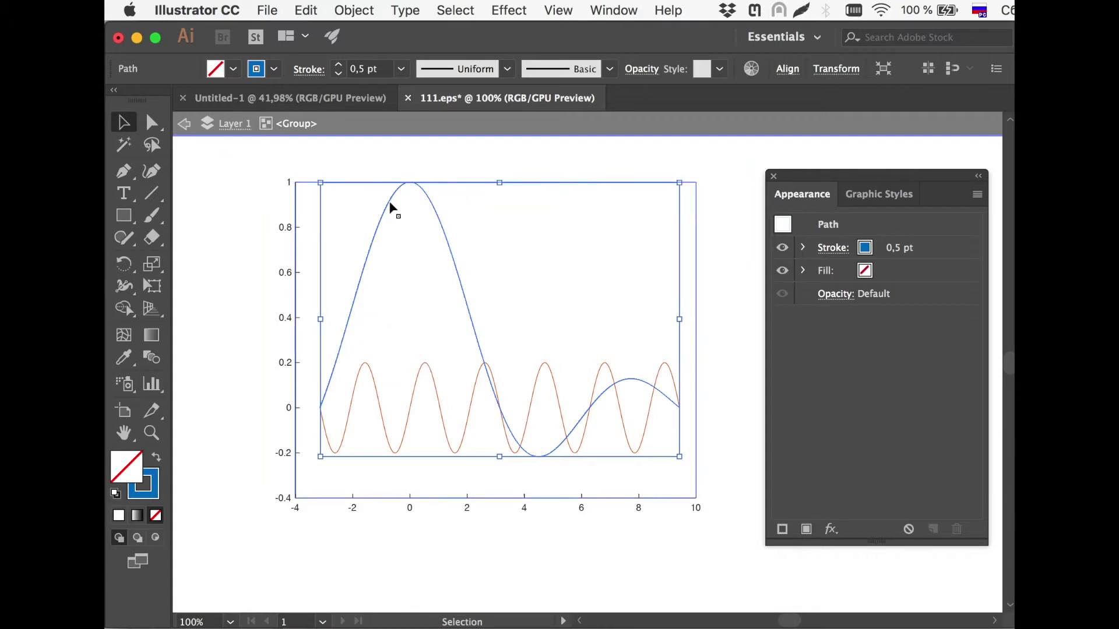
{"action": "left_click", "coordinate": [342, 65]}
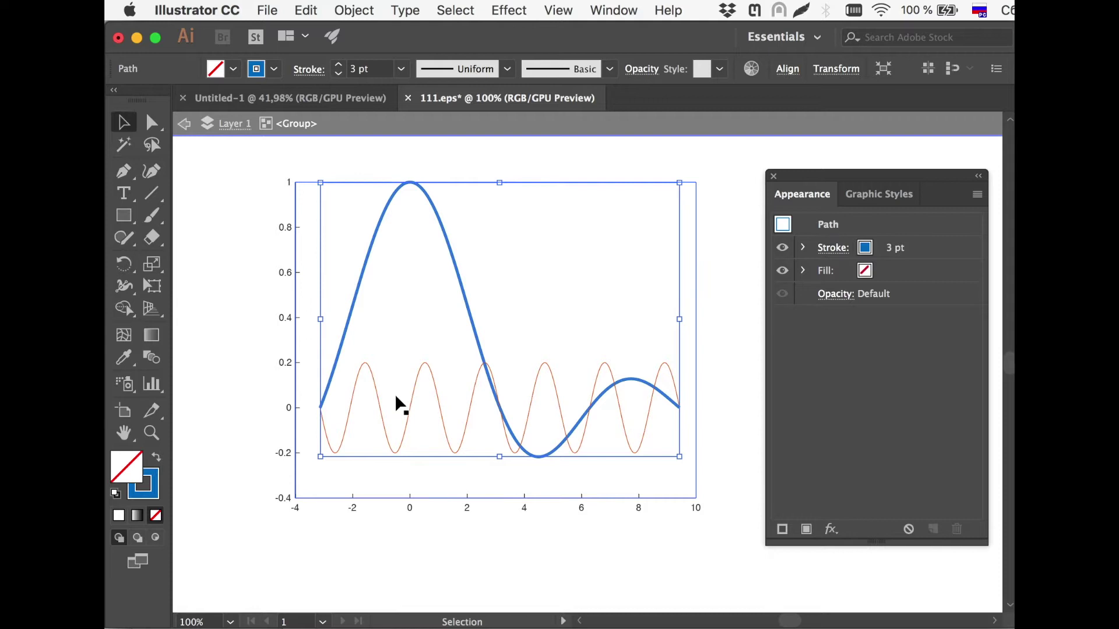
{"action": "left_click", "coordinate": [411, 402]}
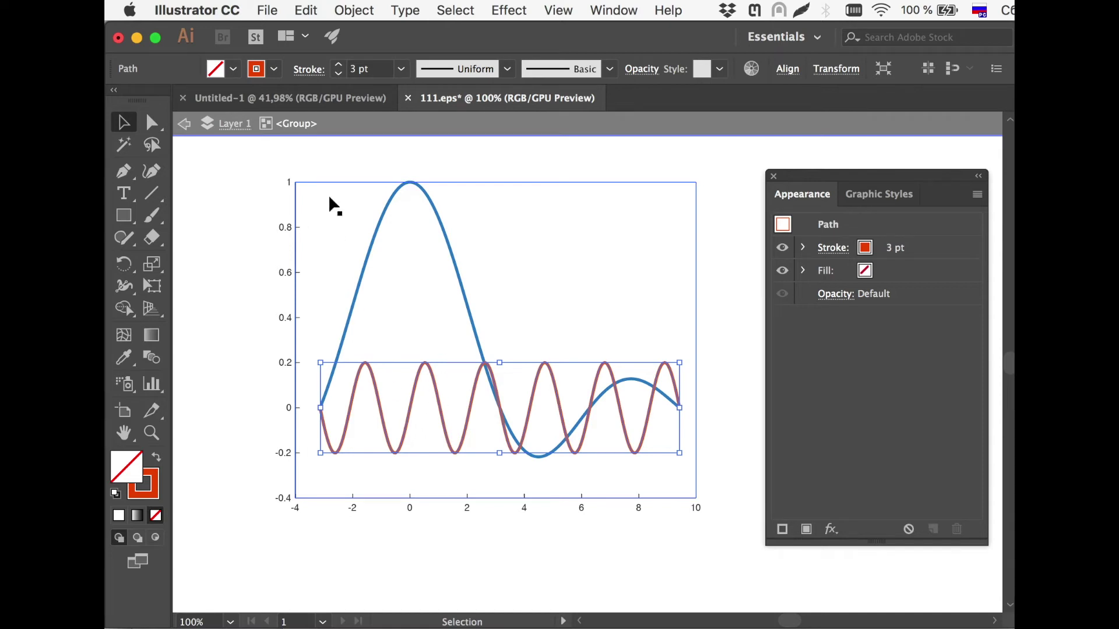
Step: Make the red sine curve a dashed line with 12 pt dashes aligned to path ends
{"action": "left_click", "coordinate": [307, 70]}
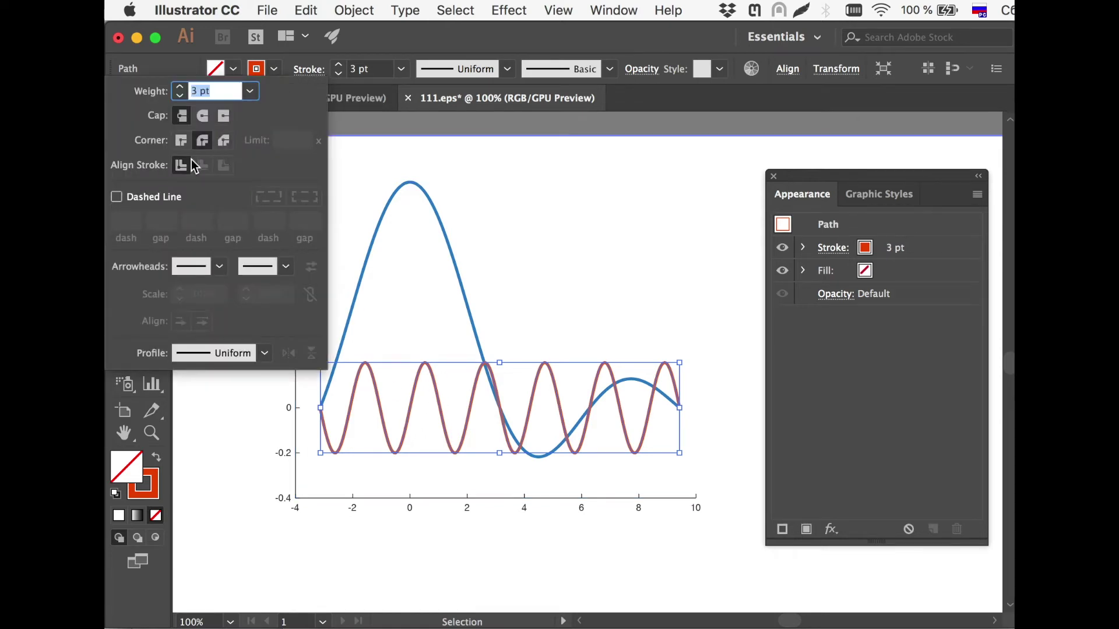
{"action": "left_click", "coordinate": [116, 197]}
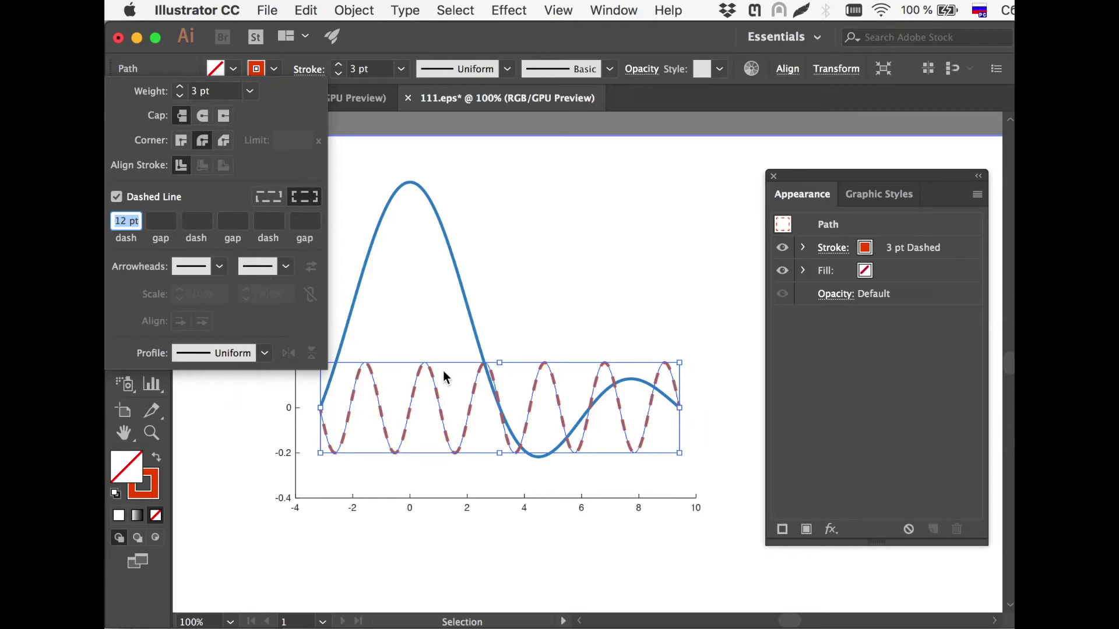
{"action": "left_click", "coordinate": [160, 222]}
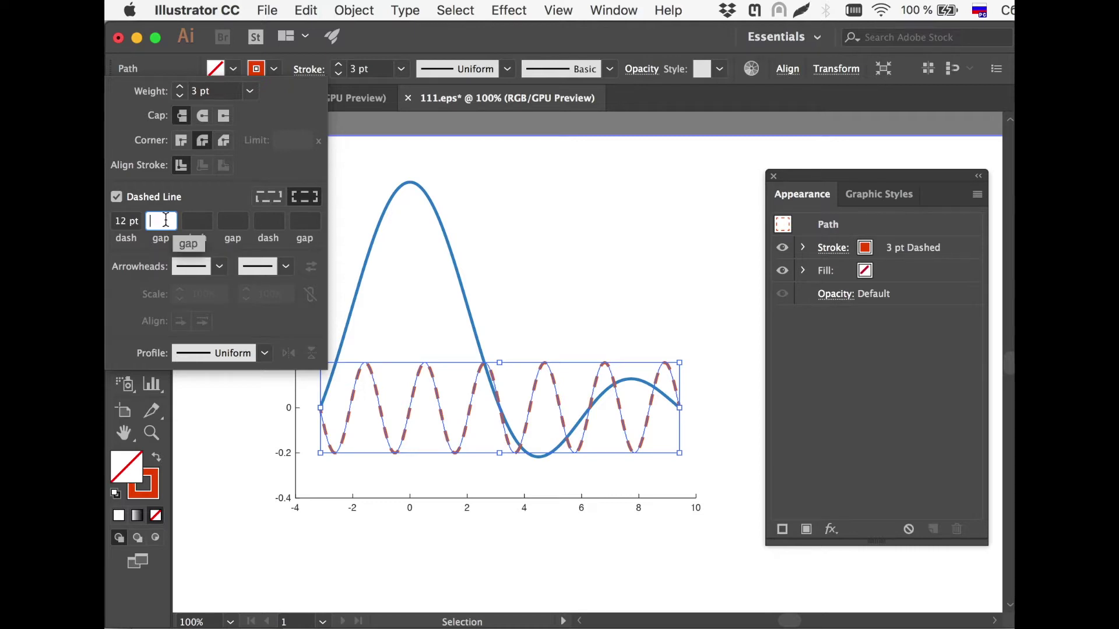
{"action": "left_click", "coordinate": [298, 200]}
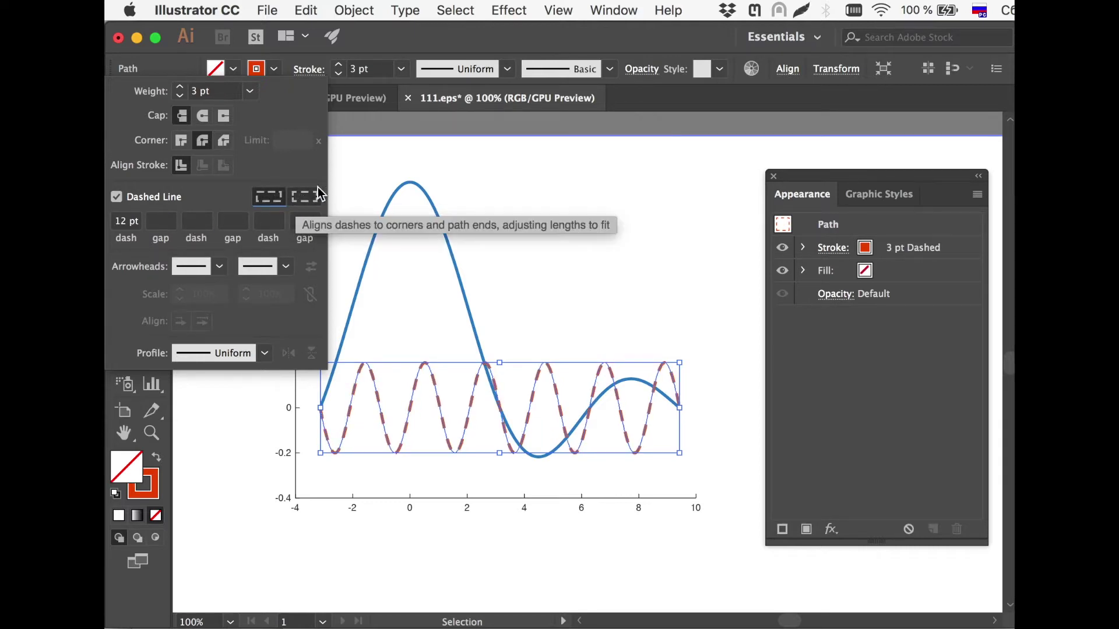
{"action": "left_click", "coordinate": [557, 574]}
{"action": "left_click", "coordinate": [725, 183]}
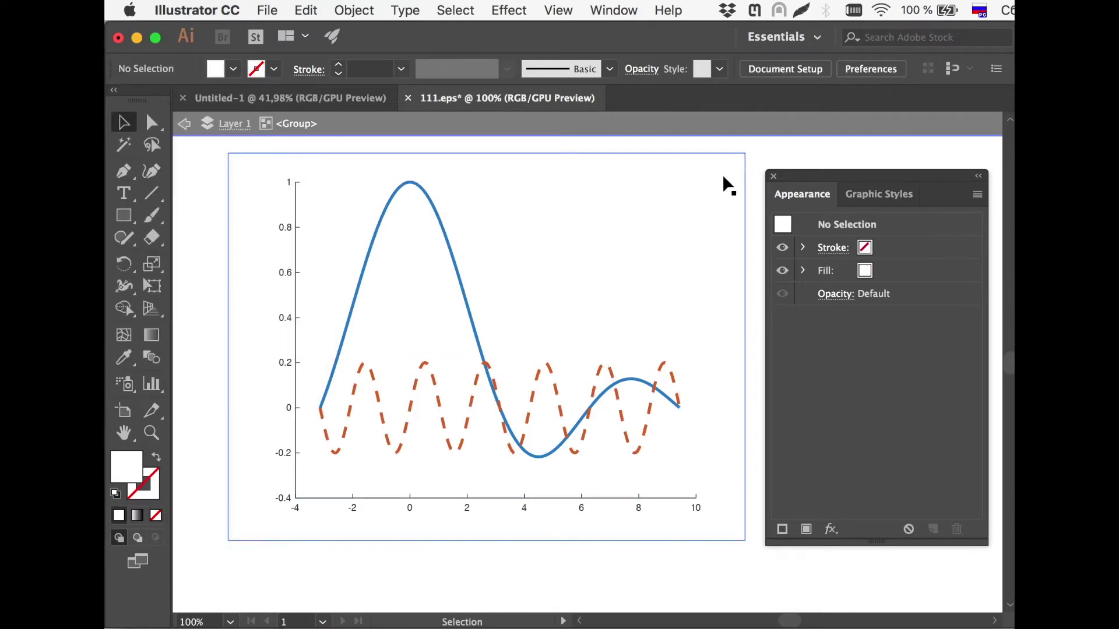
Step: Direct-select the y-axis number labels inside the chart group and delete them
{"action": "key", "text": "super+shift+a"}
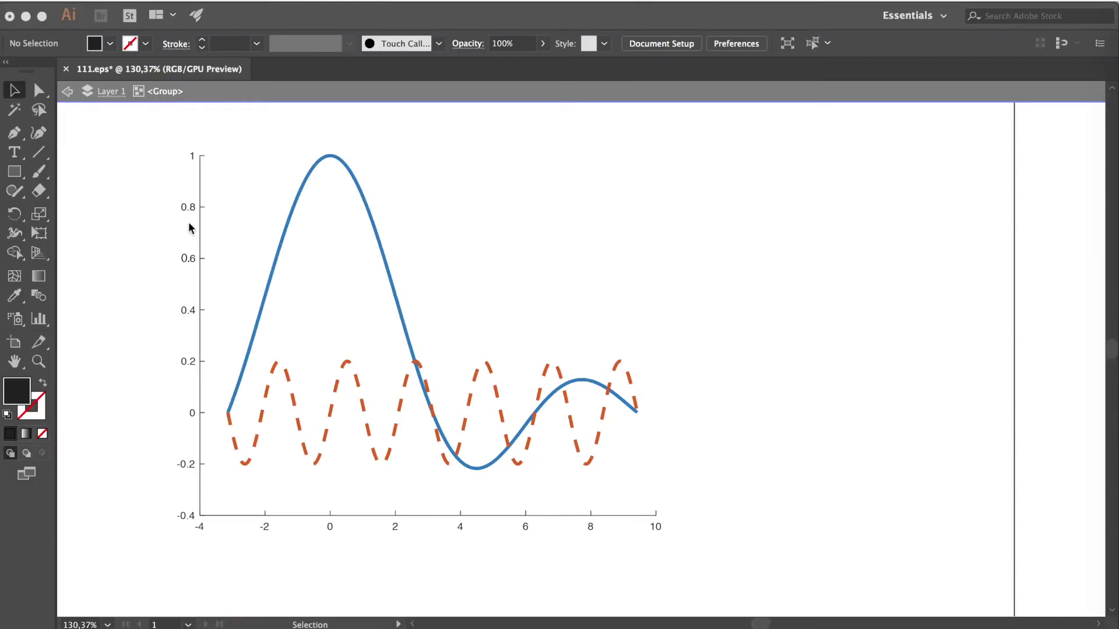
{"action": "left_click", "coordinate": [158, 143]}
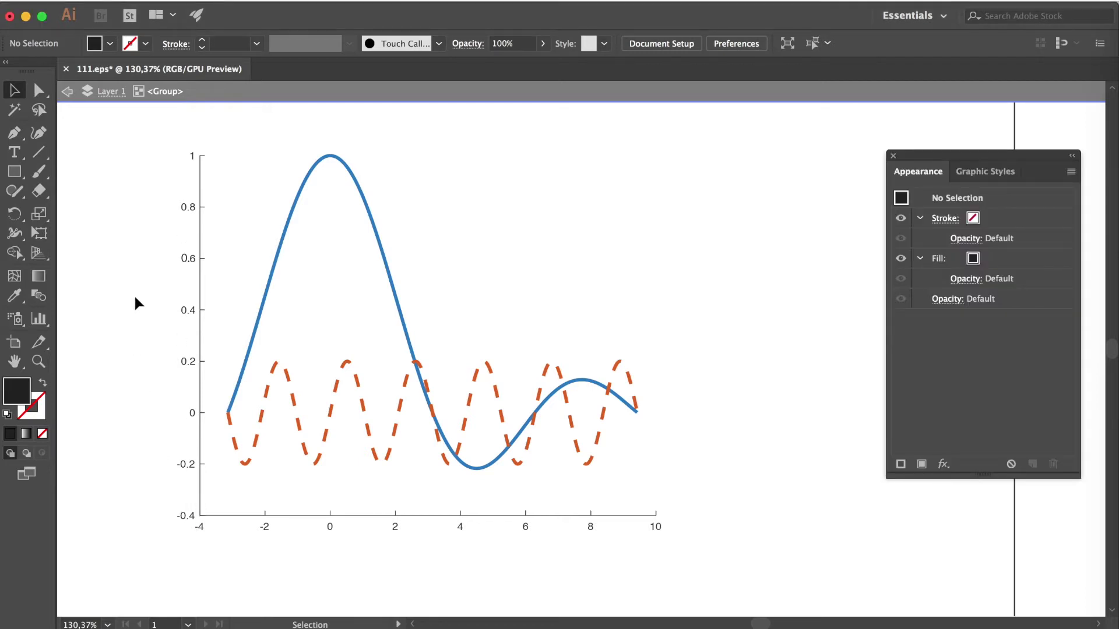
{"action": "left_click_drag", "start_coordinate": [175, 145], "coordinate": [196, 519]}
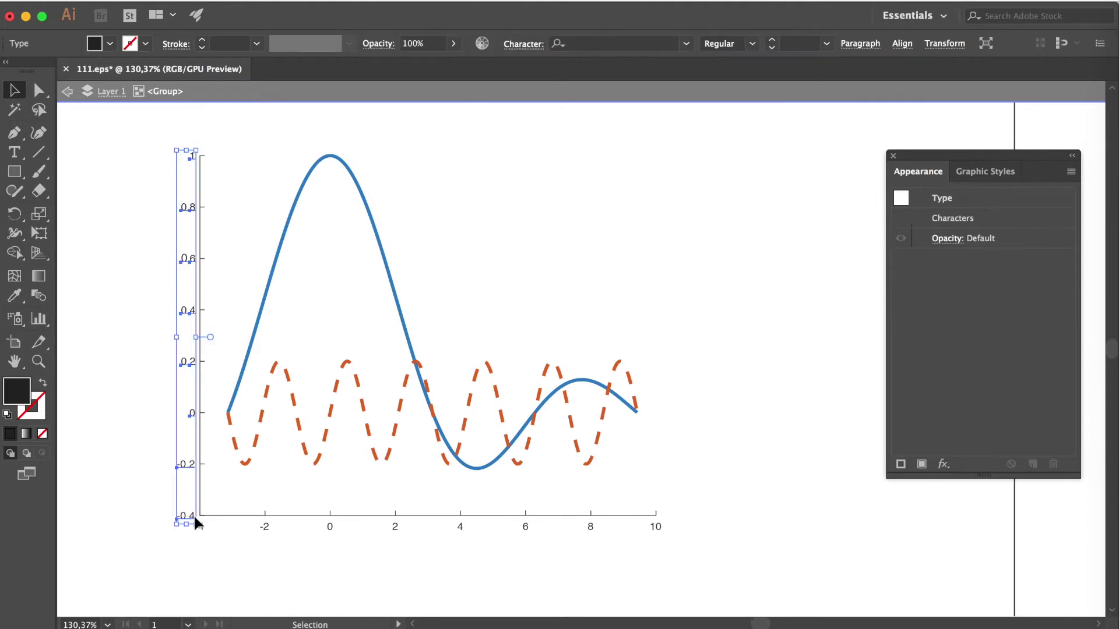
{"action": "left_click", "coordinate": [120, 384]}
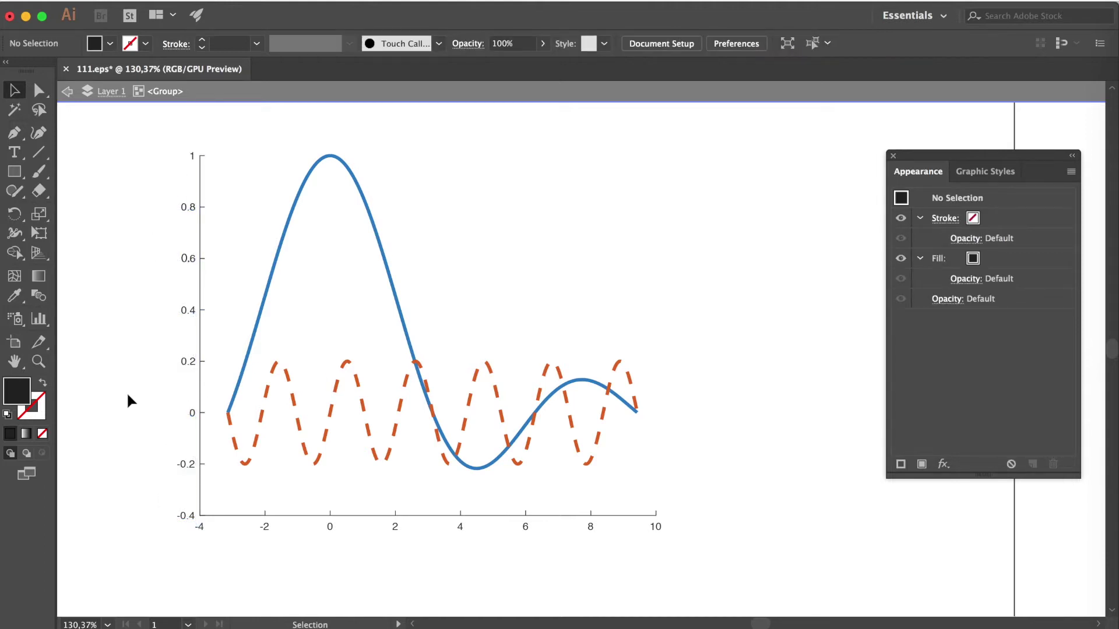
{"action": "left_click", "coordinate": [39, 90]}
{"action": "left_click_drag", "start_coordinate": [155, 141], "coordinate": [198, 529]}
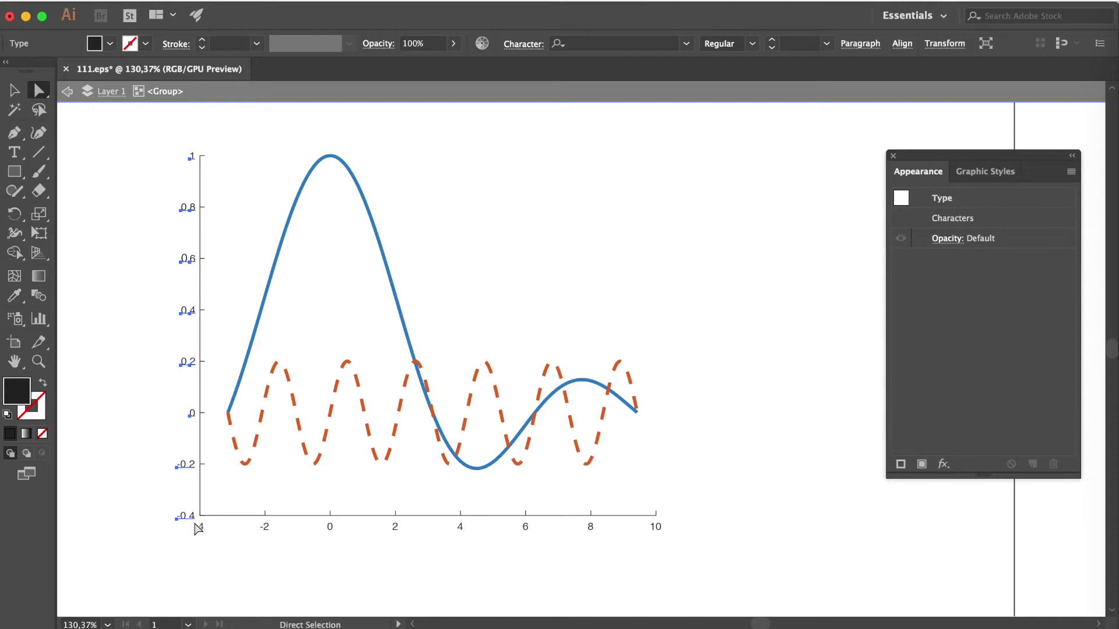
{"action": "key", "text": "Delete"}
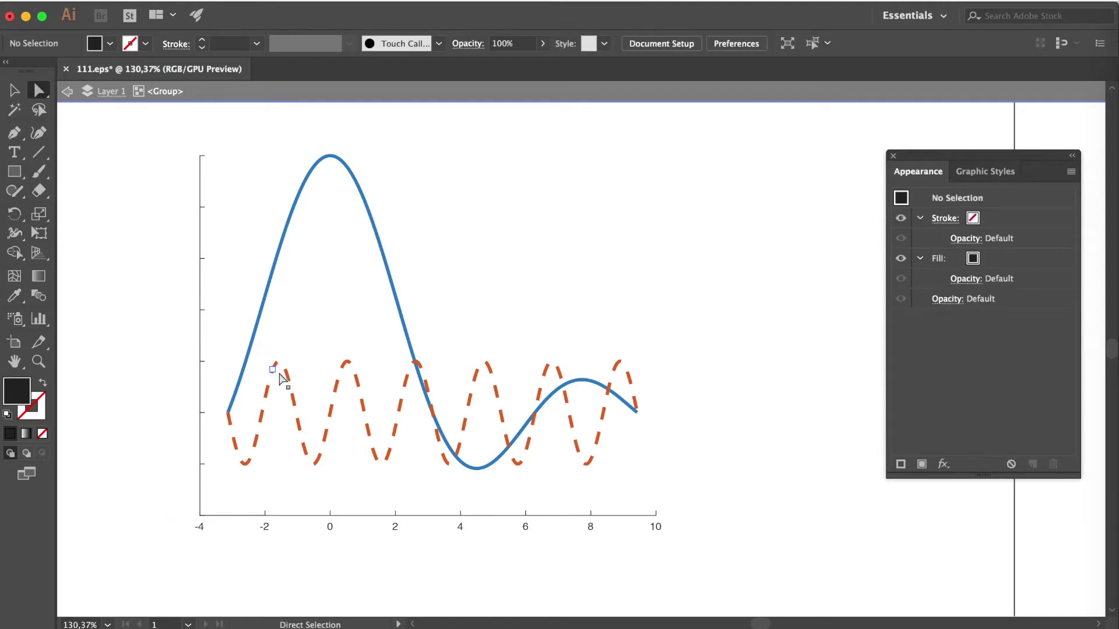
Step: Add a new 35 pt '0' label beside the y-axis zero tick
{"action": "key", "text": "t"}
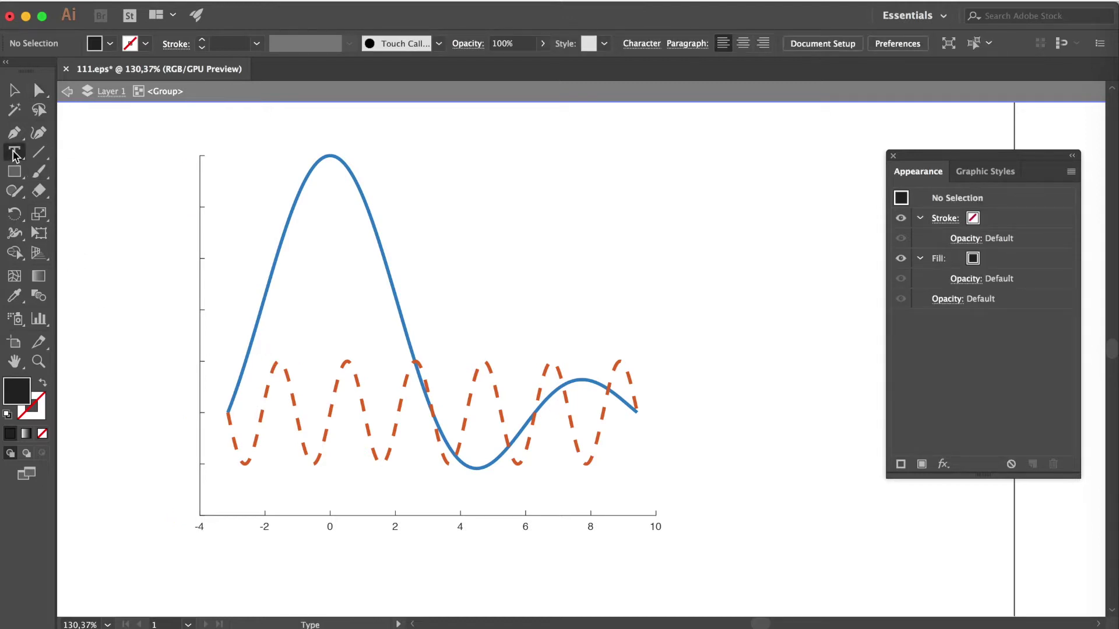
{"action": "left_click", "coordinate": [156, 403]}
{"action": "type", "text": "0"}
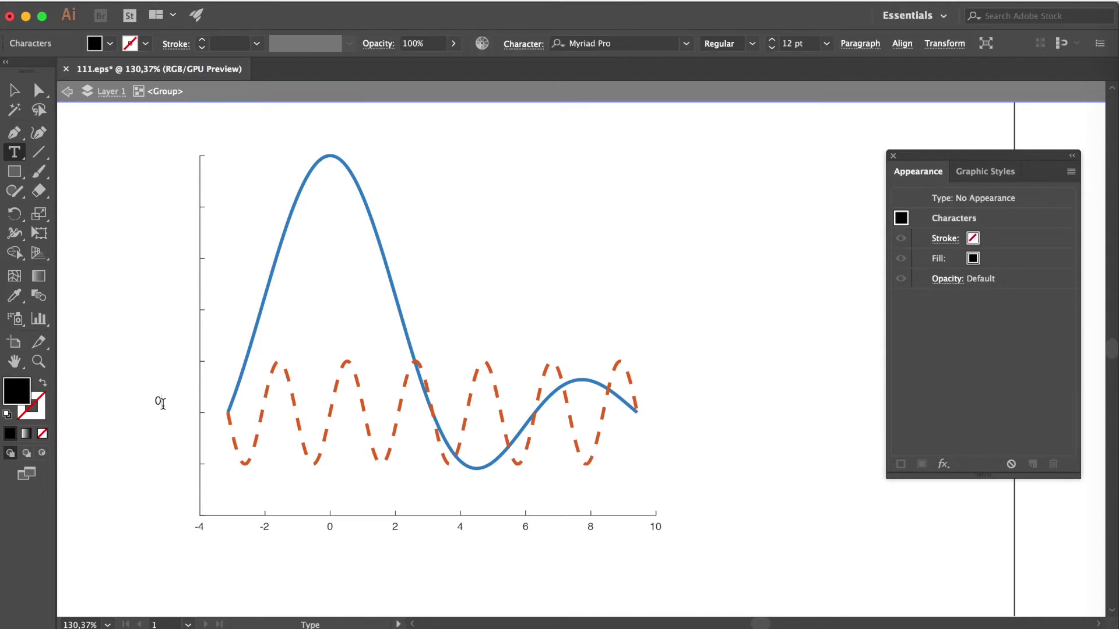
{"action": "key", "text": "Escape"}
{"action": "left_click_drag", "start_coordinate": [162, 404], "coordinate": [186, 413]}
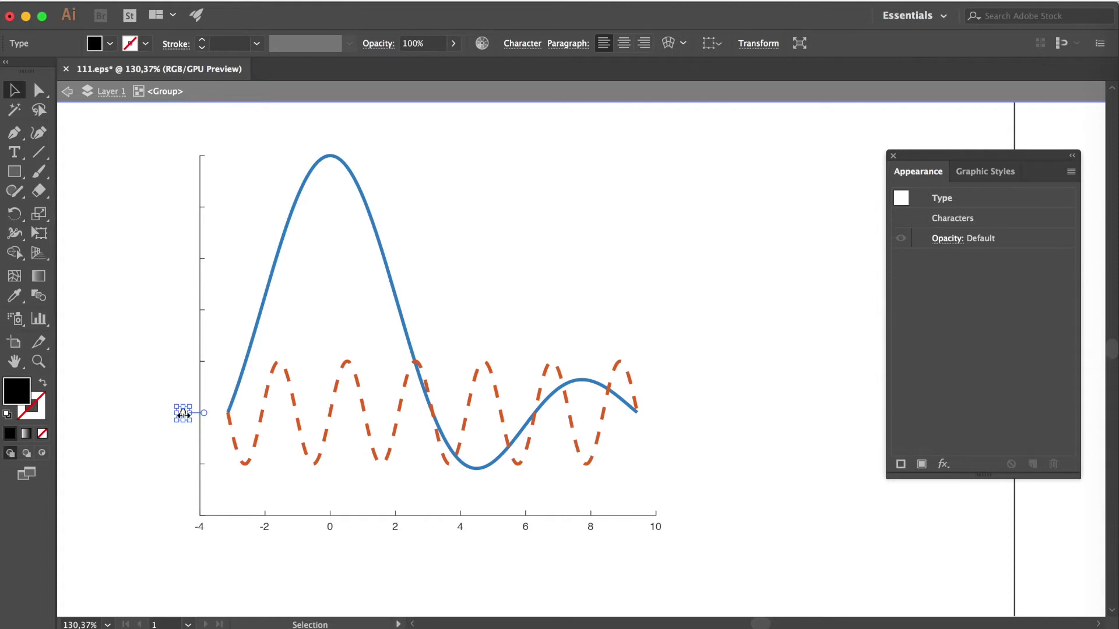
{"action": "double_click", "coordinate": [184, 411]}
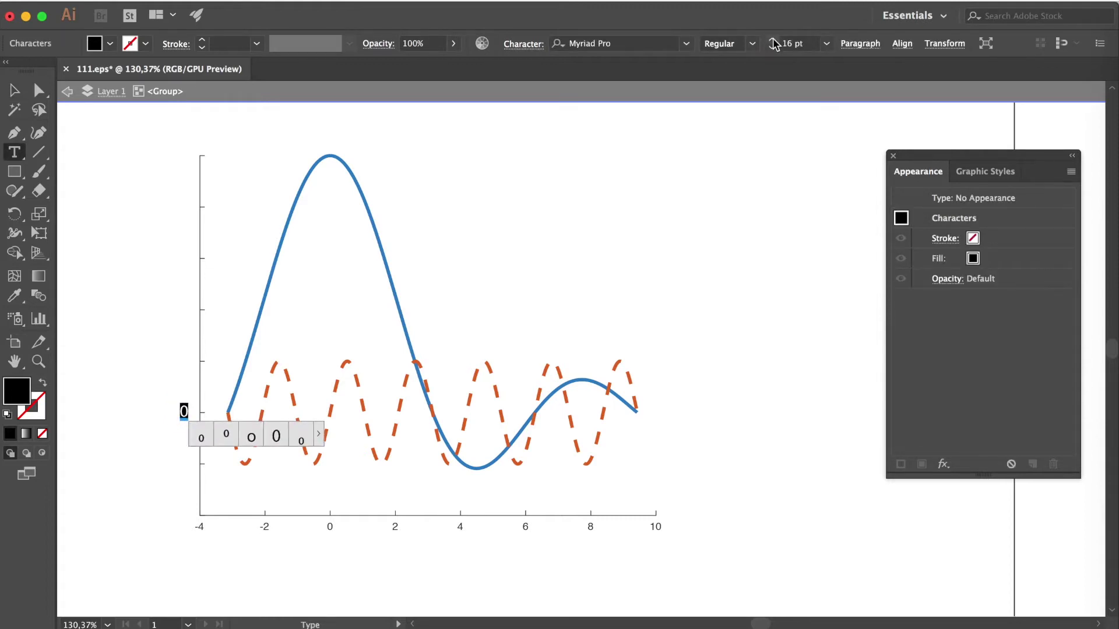
{"action": "left_click", "coordinate": [773, 41]}
{"action": "key", "text": "Escape"}
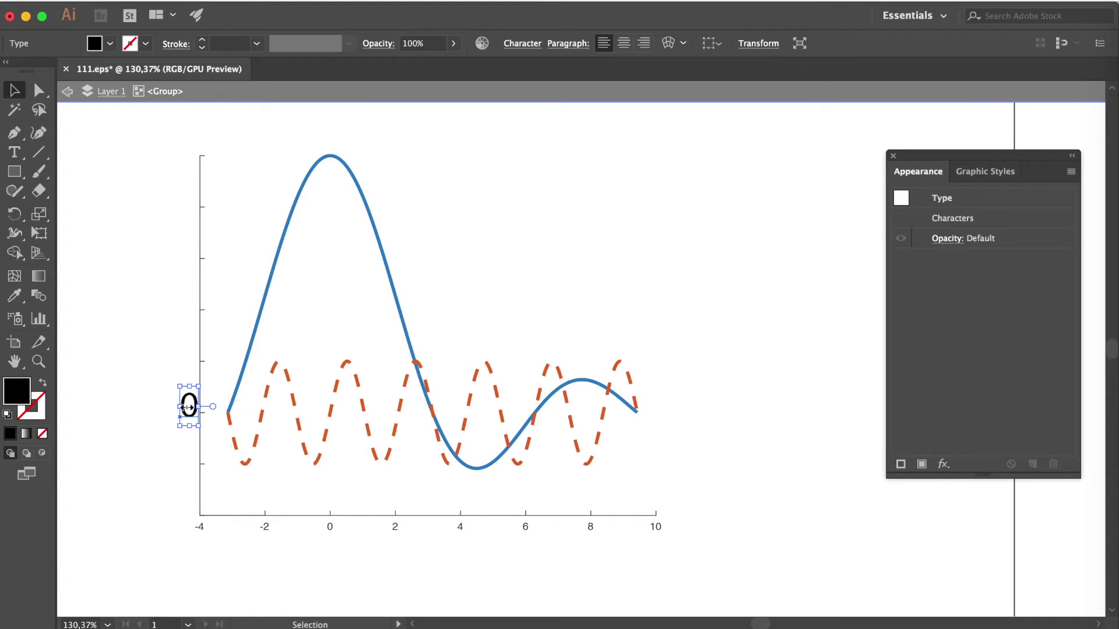
{"action": "left_click_drag", "start_coordinate": [190, 410], "coordinate": [185, 411]}
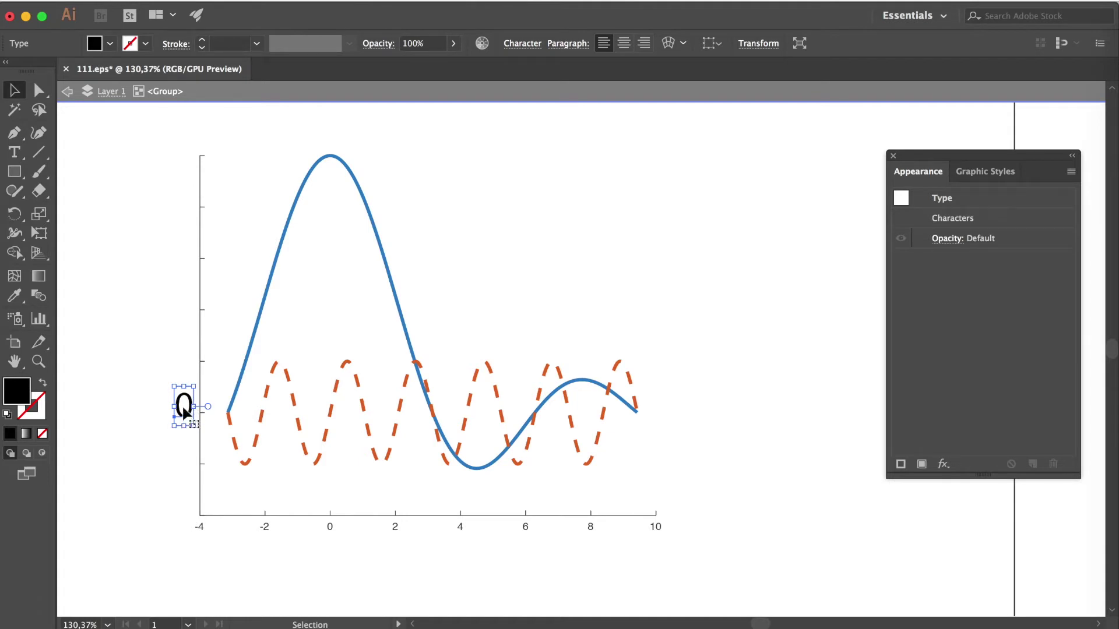
{"action": "double_click", "coordinate": [183, 408]}
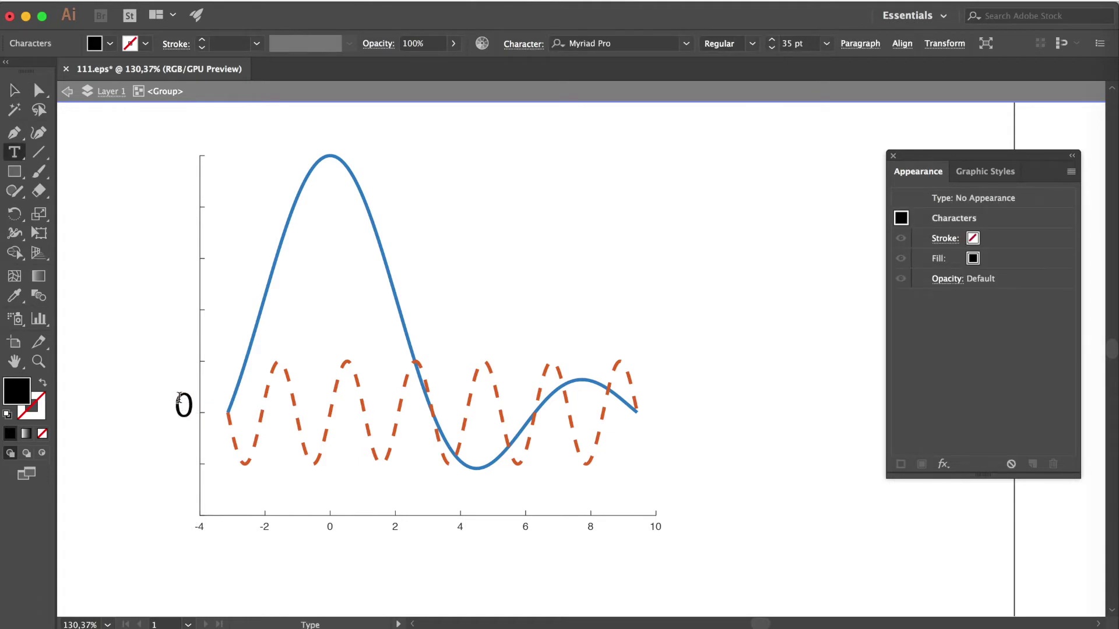
{"action": "key", "text": "Escape"}
Step: Duplicate the 0 label at the 0.5 level and change it to '0.5'
{"action": "key", "text": "ctrl+c"}
{"action": "key", "text": "ctrl+v"}
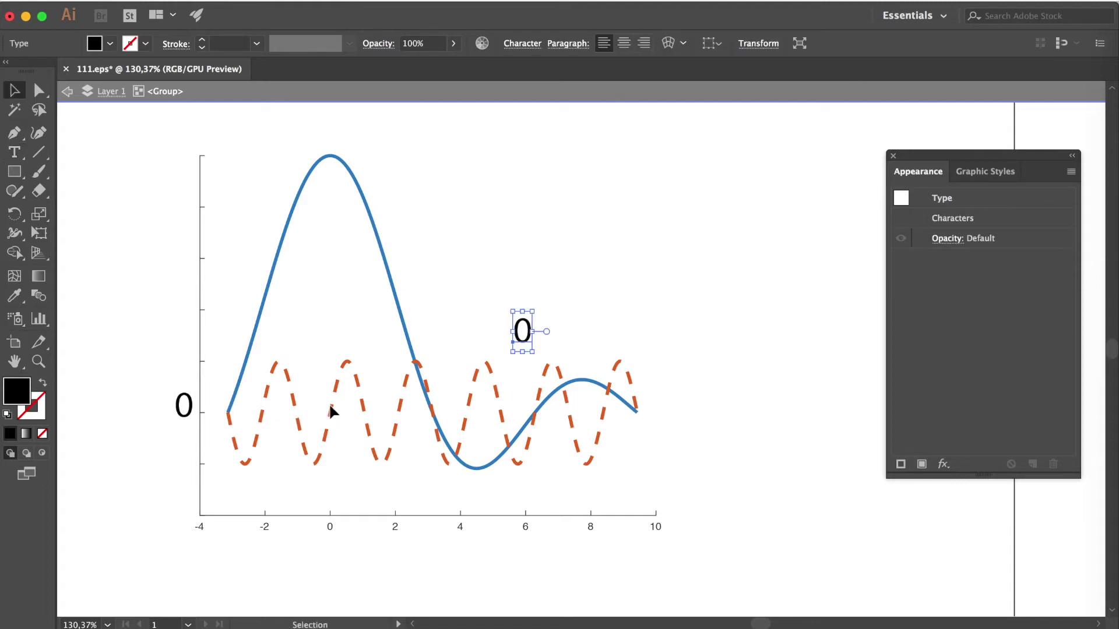
{"action": "left_click_drag", "start_coordinate": [526, 340], "coordinate": [183, 293]}
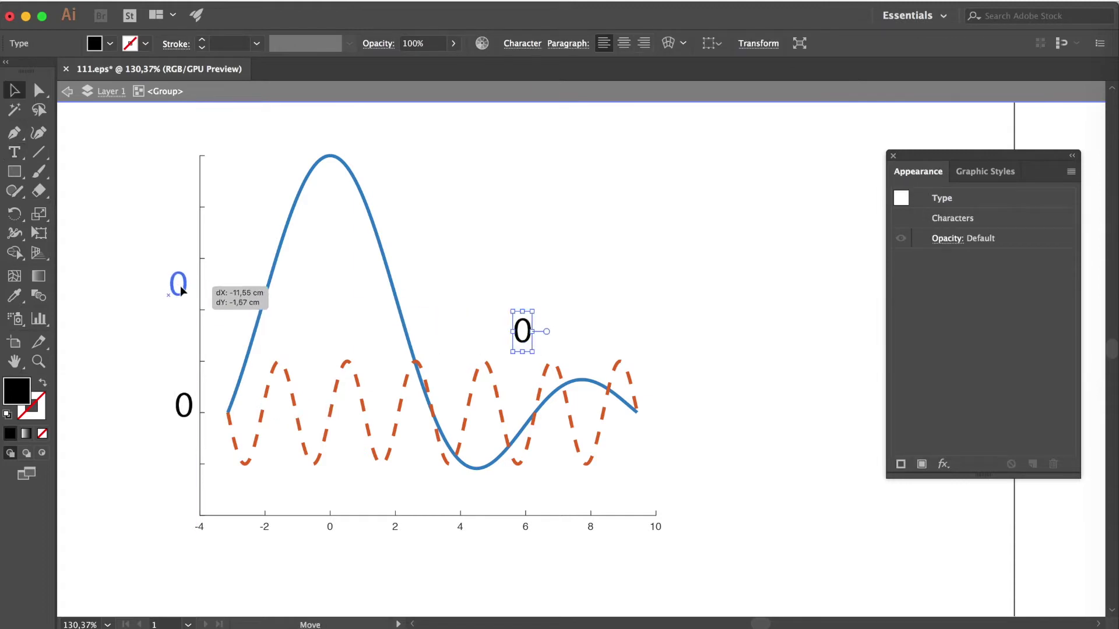
{"action": "double_click", "coordinate": [180, 287]}
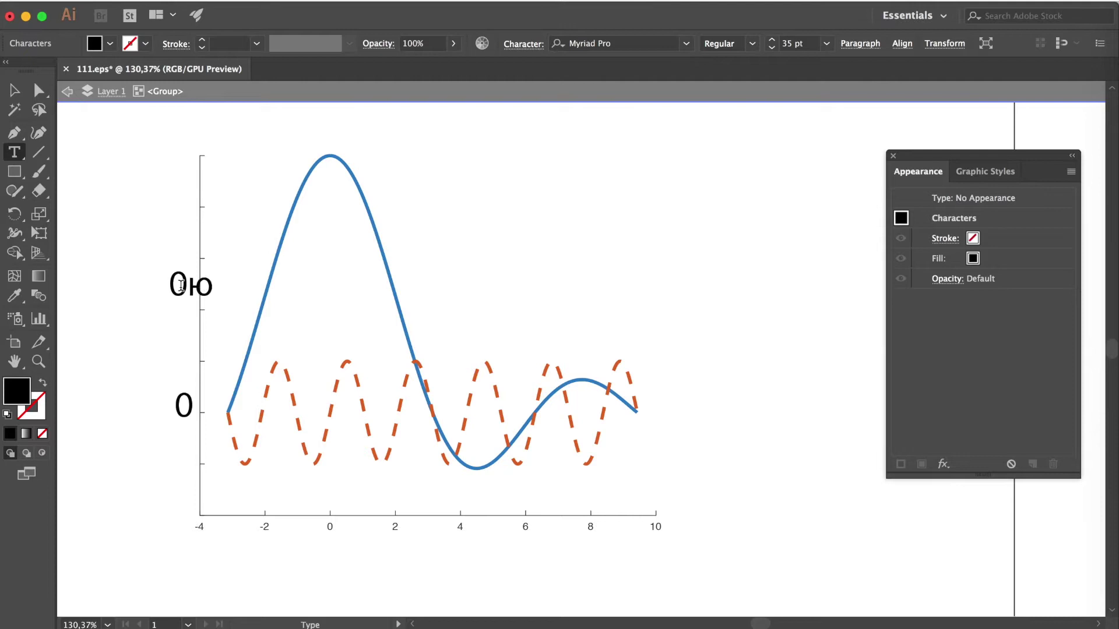
{"action": "type", "text": ".5"}
{"action": "key", "text": "Escape"}
Step: Duplicate the 0.5 label at the top of the axis and change it to '1'
{"action": "key", "text": "ctrl+c"}
{"action": "key", "text": "ctrl+v"}
{"action": "mouse_move", "coordinate": [513, 327]}
{"action": "left_mouse_down"}
{"action": "mouse_move", "coordinate": [149, 162]}
{"action": "mouse_move", "coordinate": [196, 162]}
{"action": "left_mouse_up"}
{"action": "double_click", "coordinate": [169, 163]}
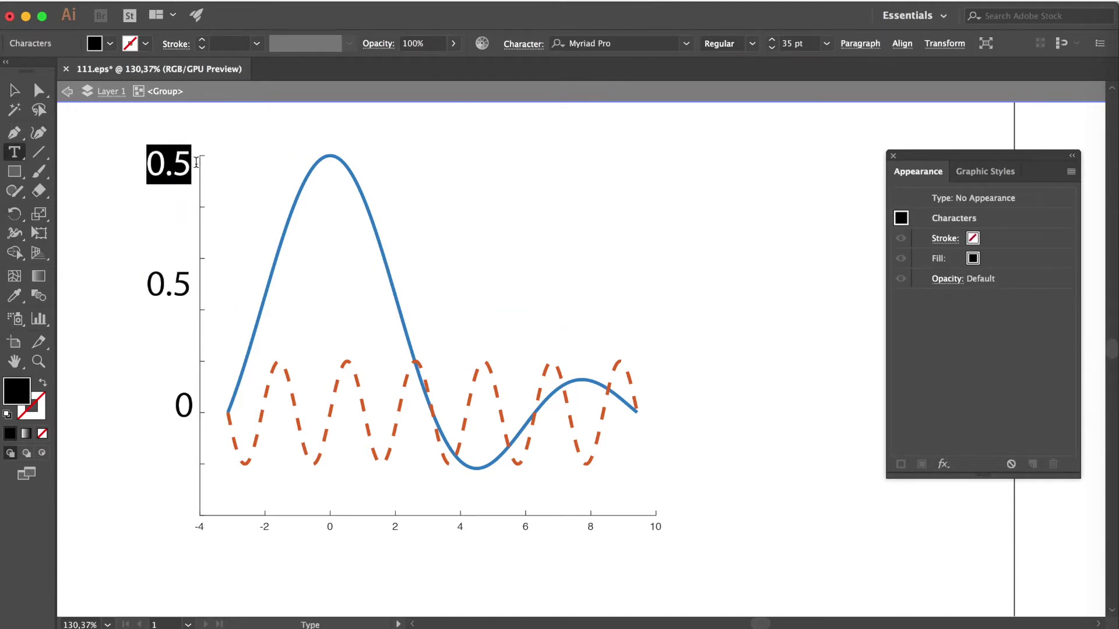
{"action": "type", "text": "1"}
{"action": "key", "text": "Escape"}
{"action": "left_click", "coordinate": [121, 356]}
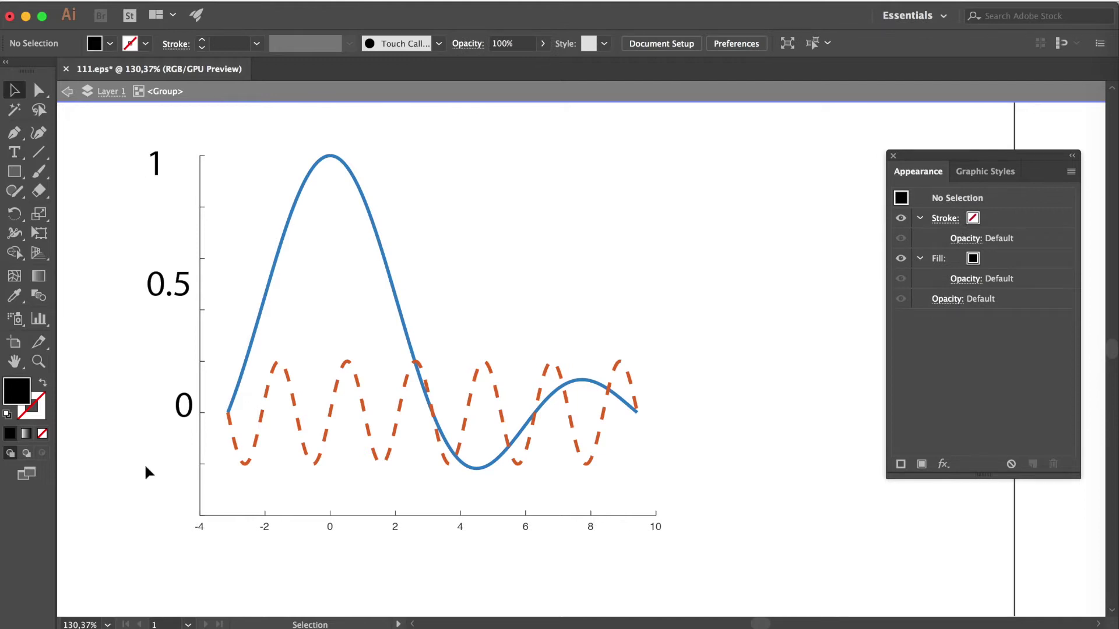
{"action": "left_click", "coordinate": [183, 414]}
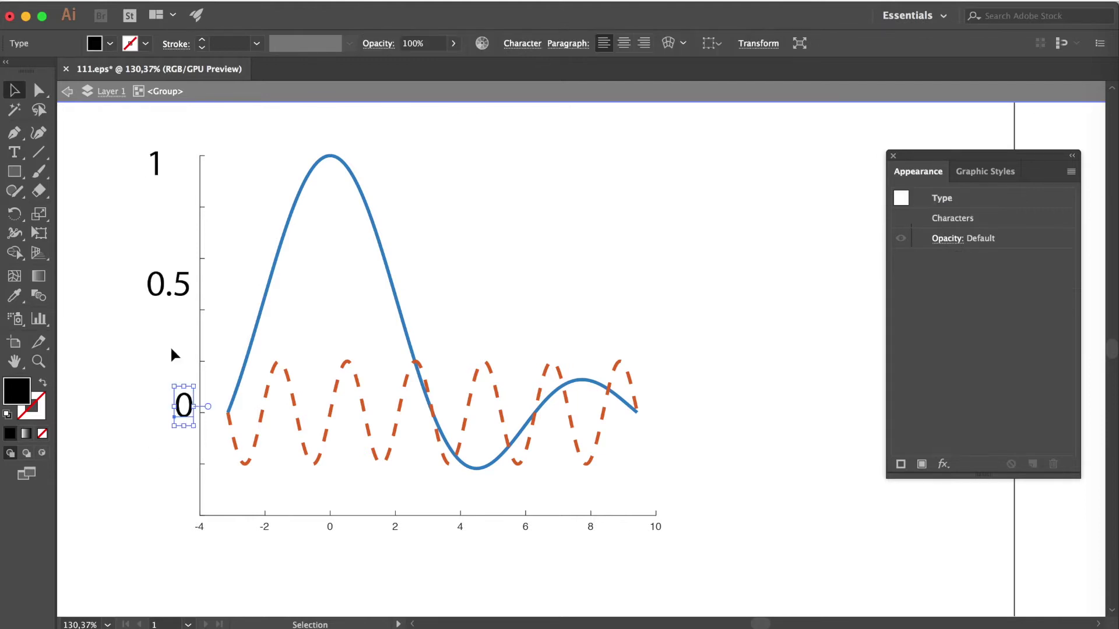
Step: Right-align and evenly distribute the 1, 0.5 and 0 y-axis labels
{"action": "left_click", "coordinate": [169, 288], "text": "shift"}
{"action": "left_click", "coordinate": [157, 169], "text": "shift"}
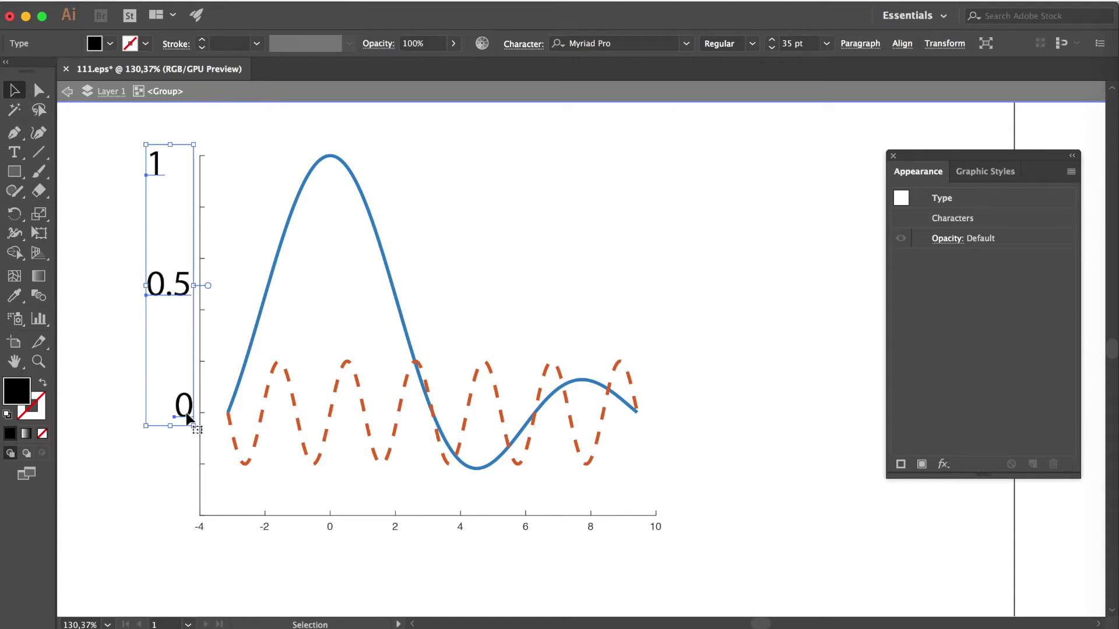
{"action": "left_click", "coordinate": [107, 519]}
{"action": "left_click_drag", "start_coordinate": [124, 139], "coordinate": [196, 446]}
{"action": "left_click", "coordinate": [902, 44]}
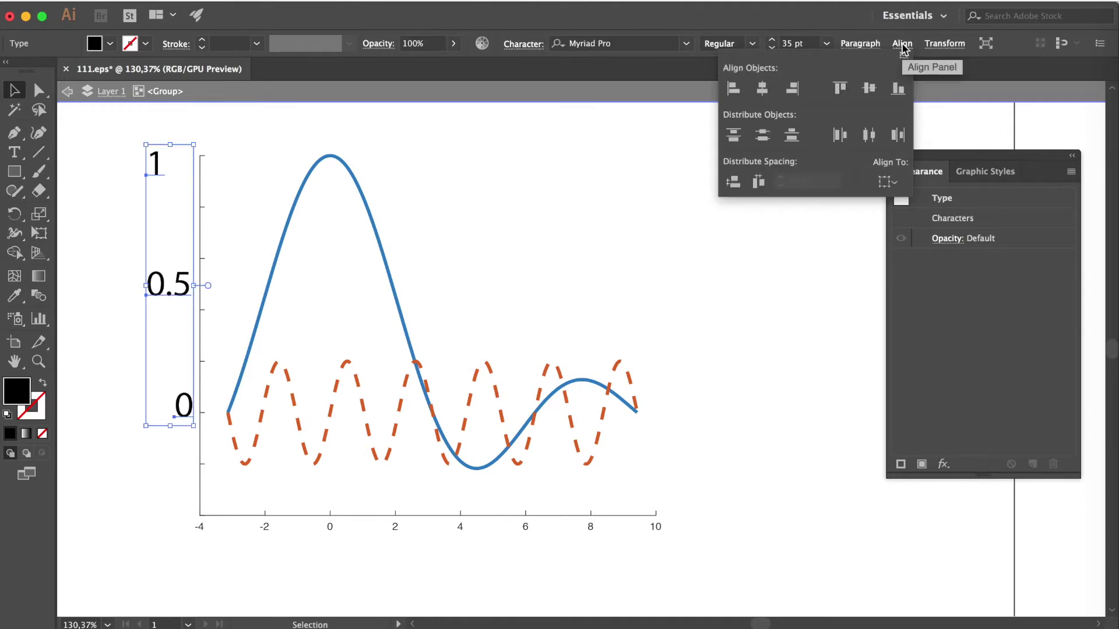
{"action": "left_click", "coordinate": [763, 94]}
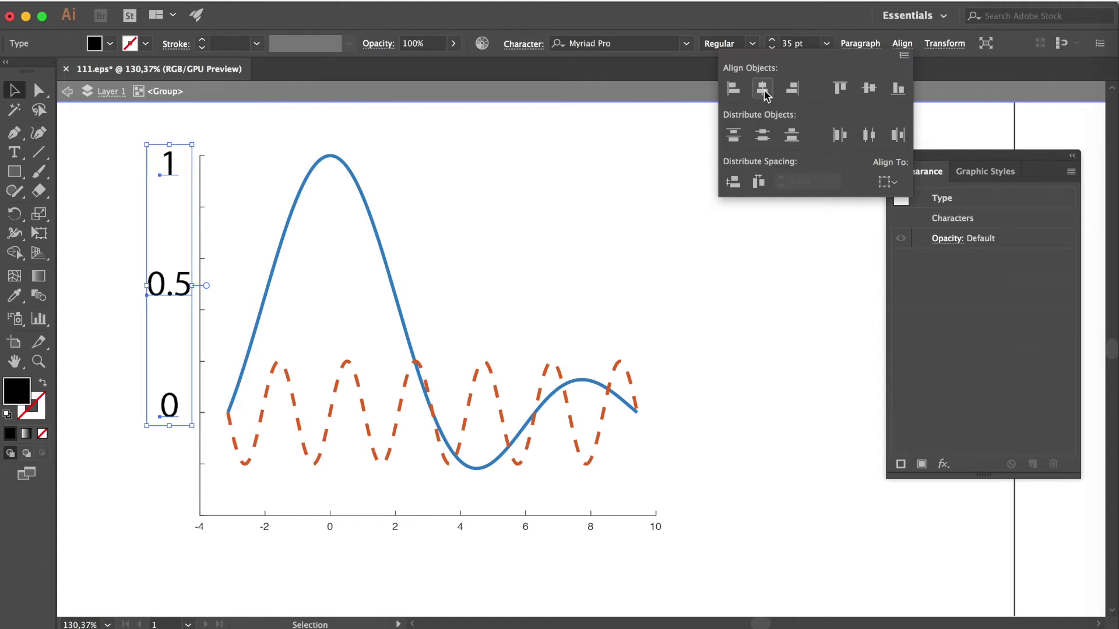
{"action": "left_click", "coordinate": [793, 90]}
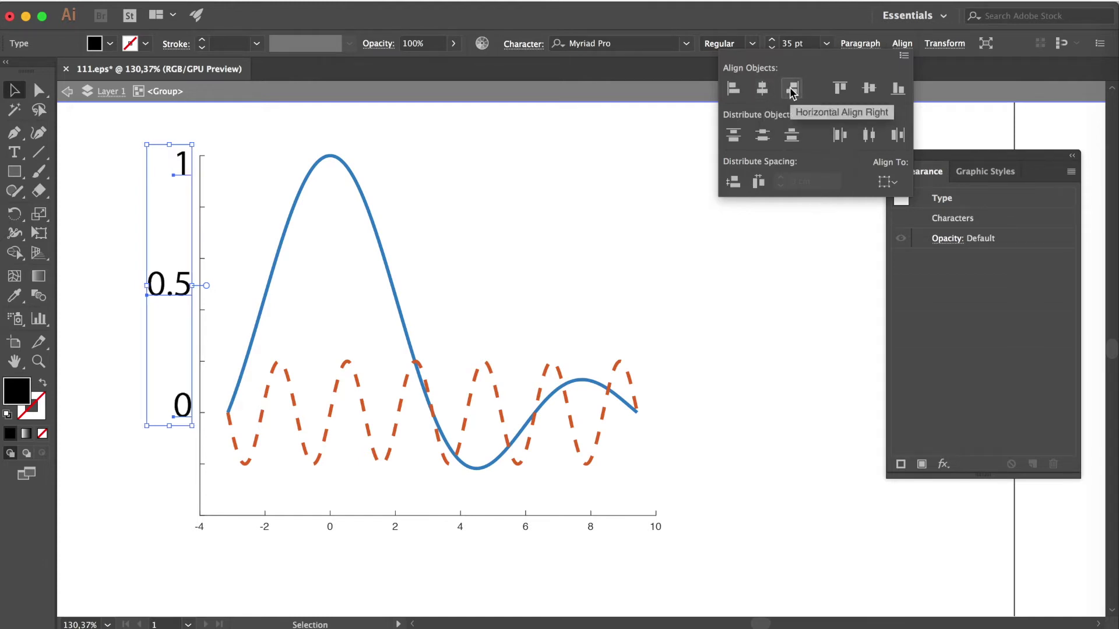
{"action": "left_click", "coordinate": [763, 138]}
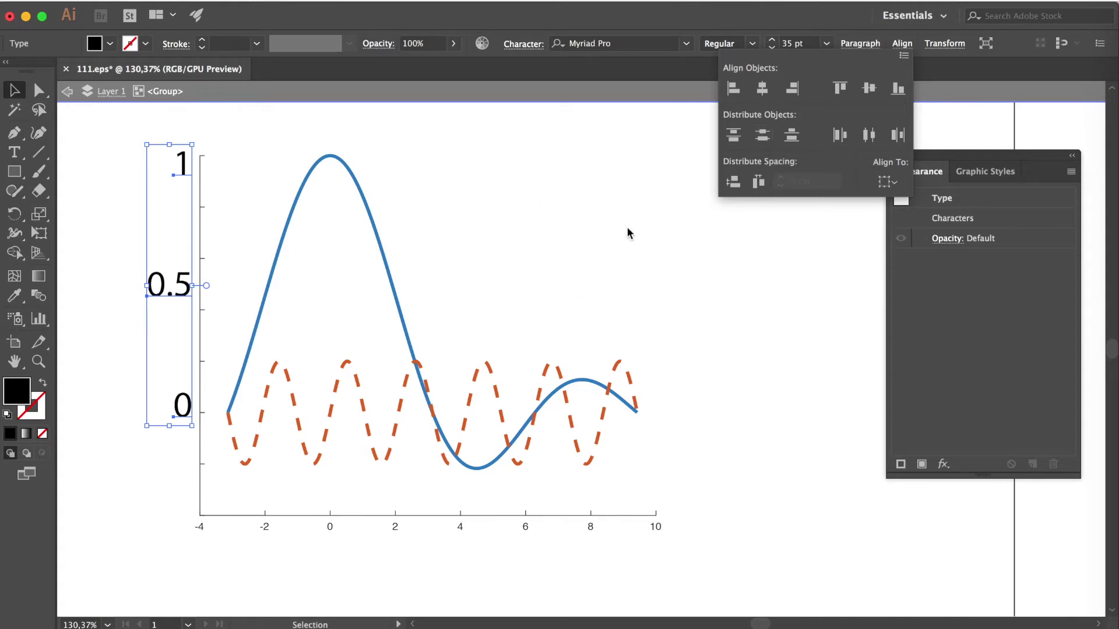
{"action": "left_click", "coordinate": [578, 211]}
Step: Place a label copy below the x-axis and retype it as the caption 'Wavelenght'
{"action": "left_click", "coordinate": [545, 242]}
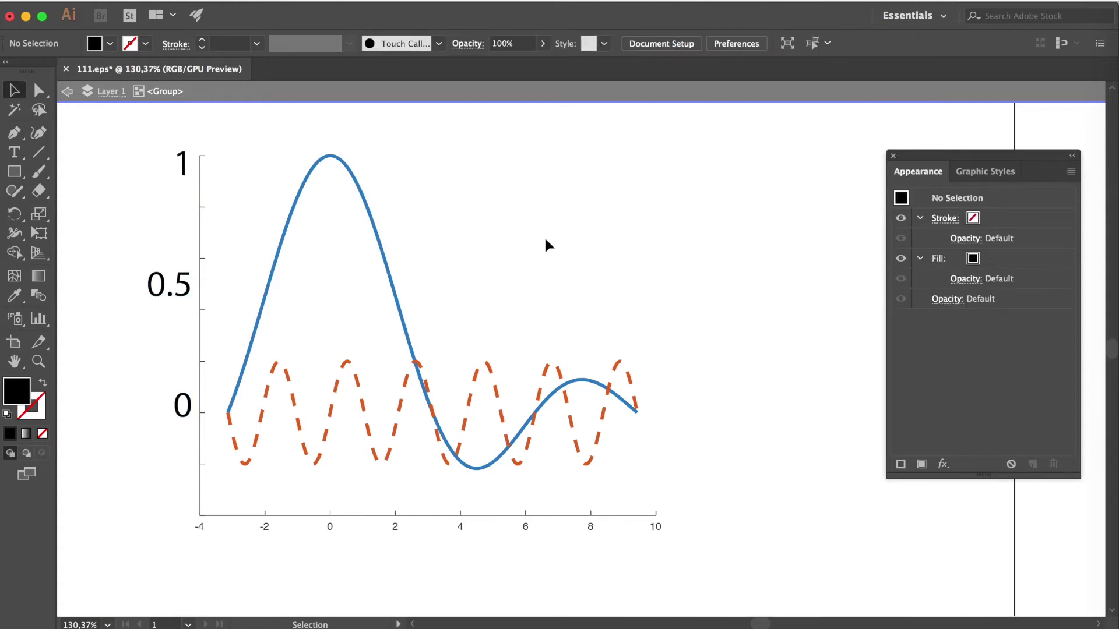
{"action": "key", "text": "ctrl+v"}
{"action": "mouse_move", "coordinate": [509, 327]}
{"action": "left_mouse_down"}
{"action": "mouse_move", "coordinate": [370, 555]}
{"action": "mouse_move", "coordinate": [448, 550]}
{"action": "left_mouse_up"}
{"action": "key", "text": "t"}
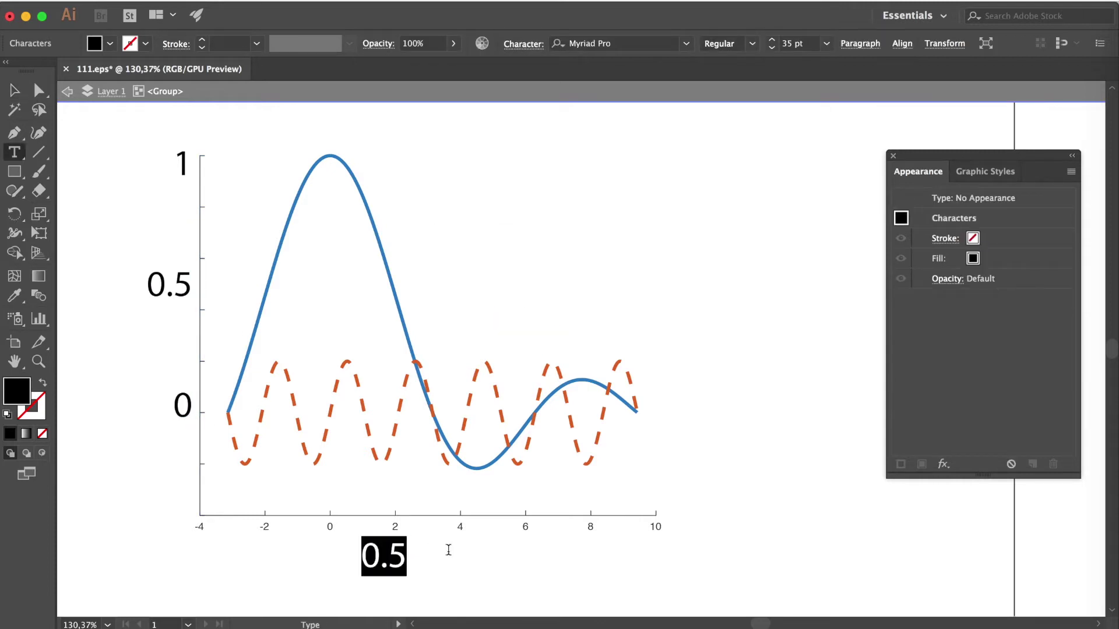
{"action": "type", "text": "Ц"}
{"action": "key", "text": "BackSpace"}
{"action": "type", "text": "Wavelenght"}
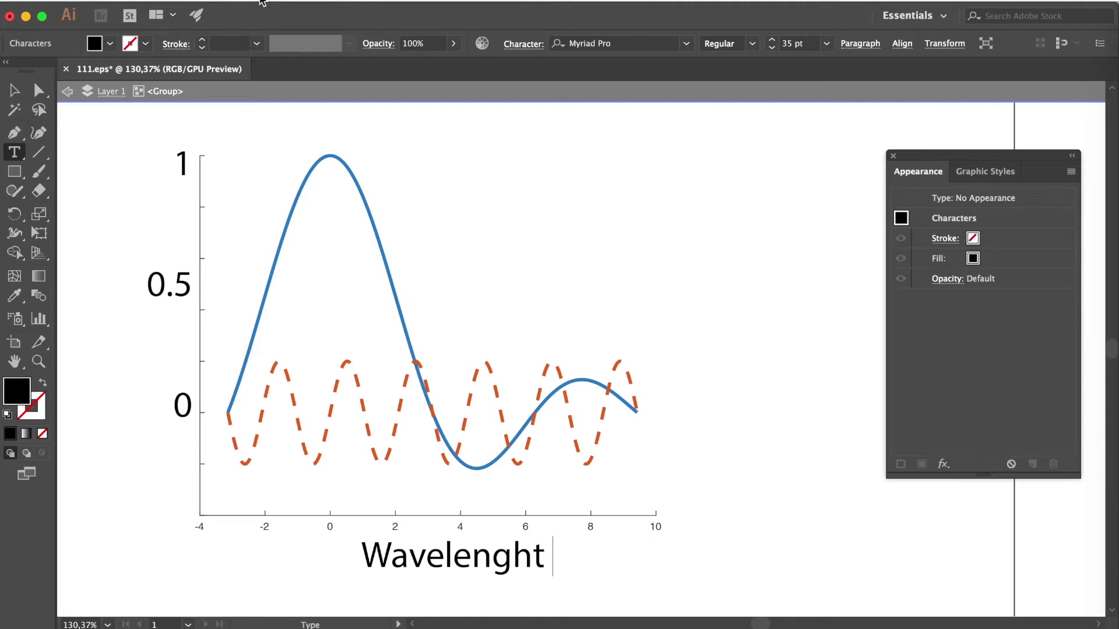
{"action": "left_click", "coordinate": [262, 2]}
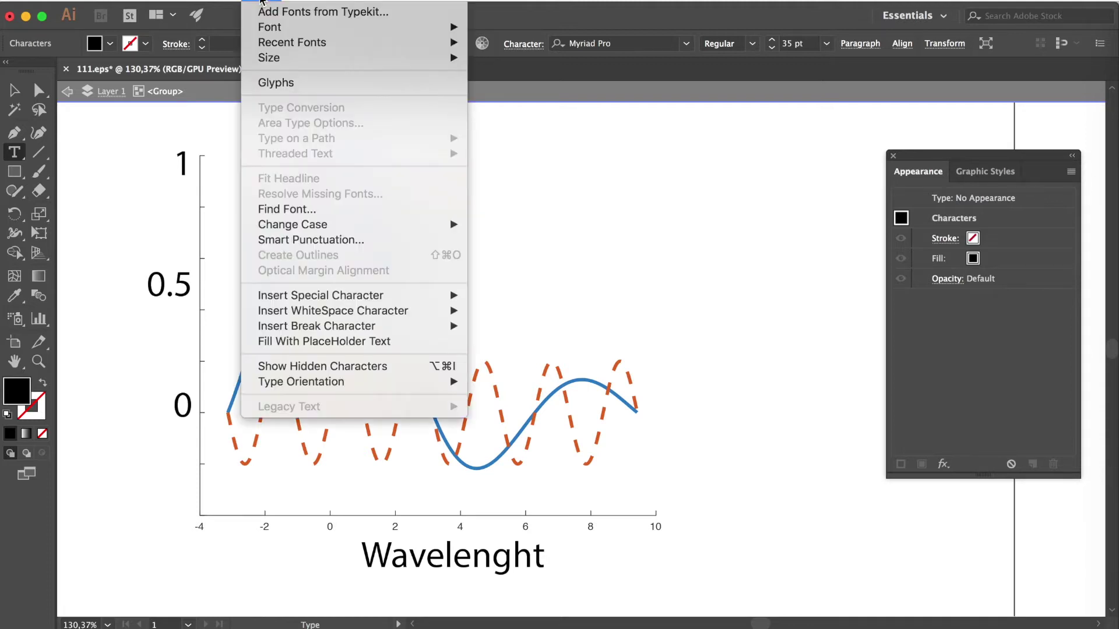
Step: Append a λ glyph from the Glyphs panel to the Wavelenght caption
{"action": "left_click", "coordinate": [281, 87]}
{"action": "left_click_drag", "start_coordinate": [815, 341], "coordinate": [783, 164]}
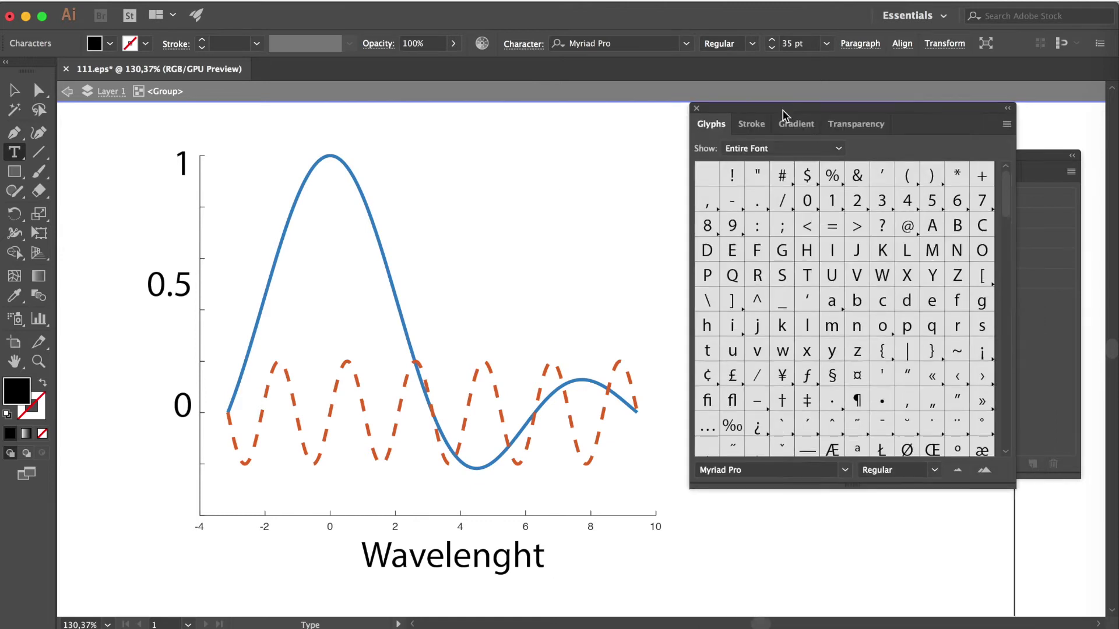
{"action": "scroll", "coordinate": [808, 398], "scroll_direction": "down", "scroll_amount": 3}
{"action": "scroll", "coordinate": [808, 398], "scroll_direction": "down", "scroll_amount": 5}
{"action": "scroll", "coordinate": [808, 398], "scroll_direction": "down", "scroll_amount": 5}
{"action": "scroll", "coordinate": [808, 398], "scroll_direction": "down", "scroll_amount": 5}
{"action": "scroll", "coordinate": [808, 398], "scroll_direction": "down", "scroll_amount": 3}
{"action": "scroll", "coordinate": [809, 398], "scroll_direction": "down", "scroll_amount": 2}
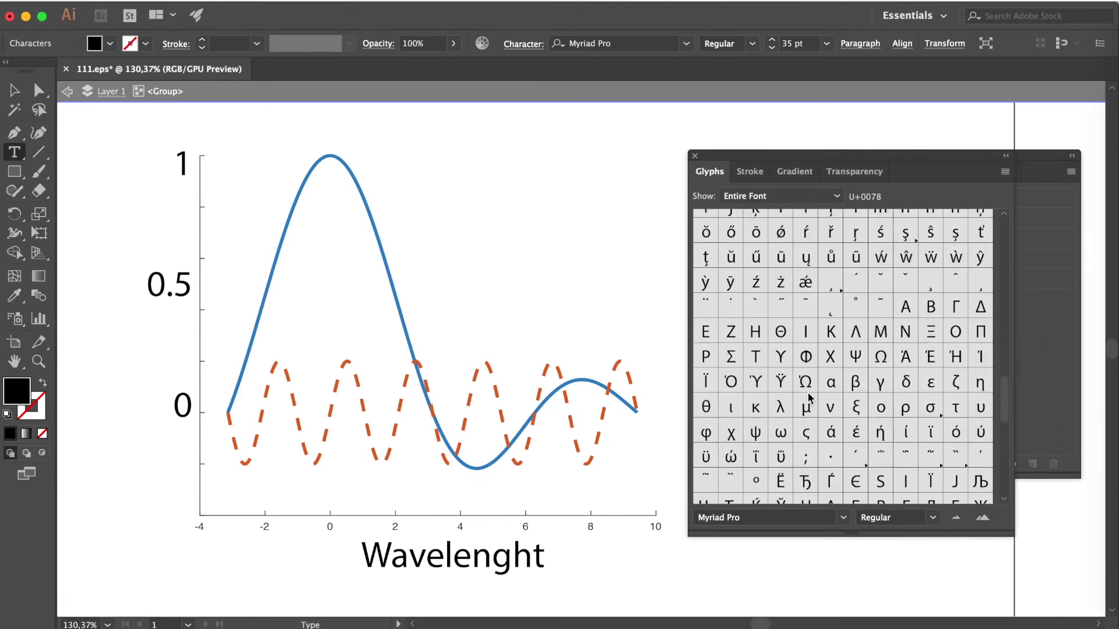
{"action": "scroll", "coordinate": [808, 398], "scroll_direction": "down", "scroll_amount": 1}
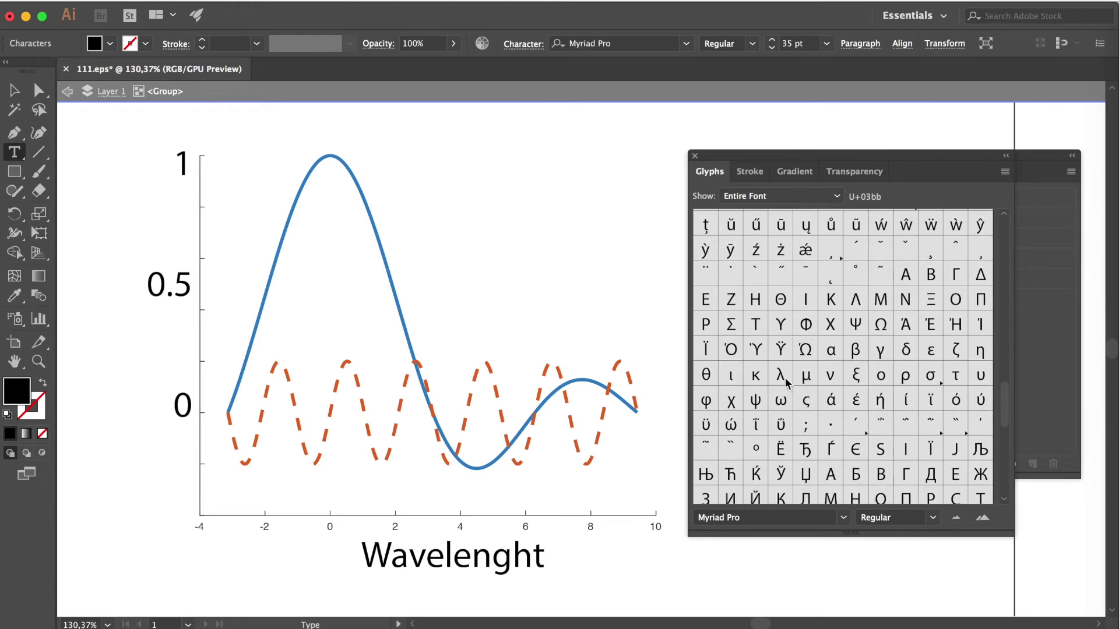
{"action": "double_click", "coordinate": [784, 379]}
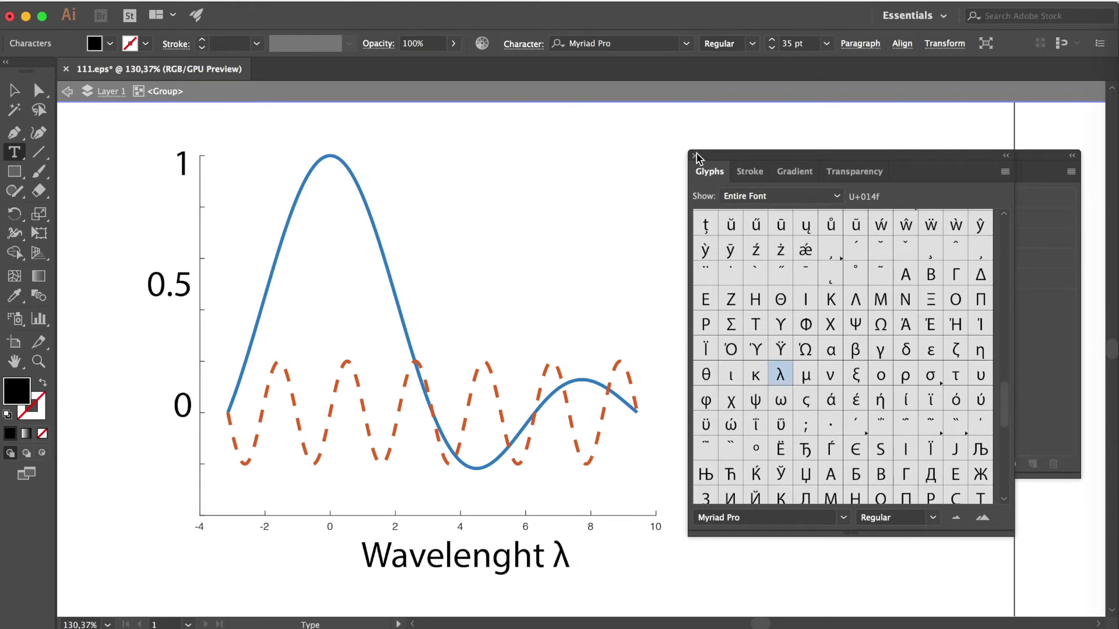
{"action": "left_click", "coordinate": [695, 156]}
{"action": "left_click_drag", "start_coordinate": [365, 552], "coordinate": [614, 553]}
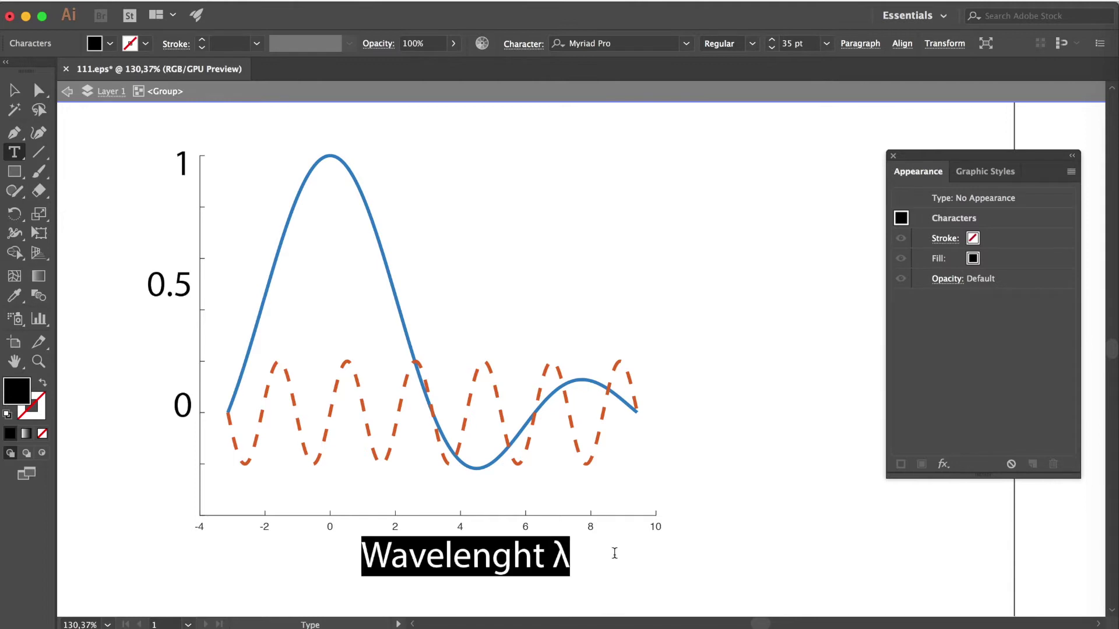
Step: Set the Wavelenght λ caption's font to Arial
{"action": "left_click", "coordinate": [687, 44]}
{"action": "scroll", "coordinate": [631, 296], "scroll_direction": "up", "scroll_amount": 15}
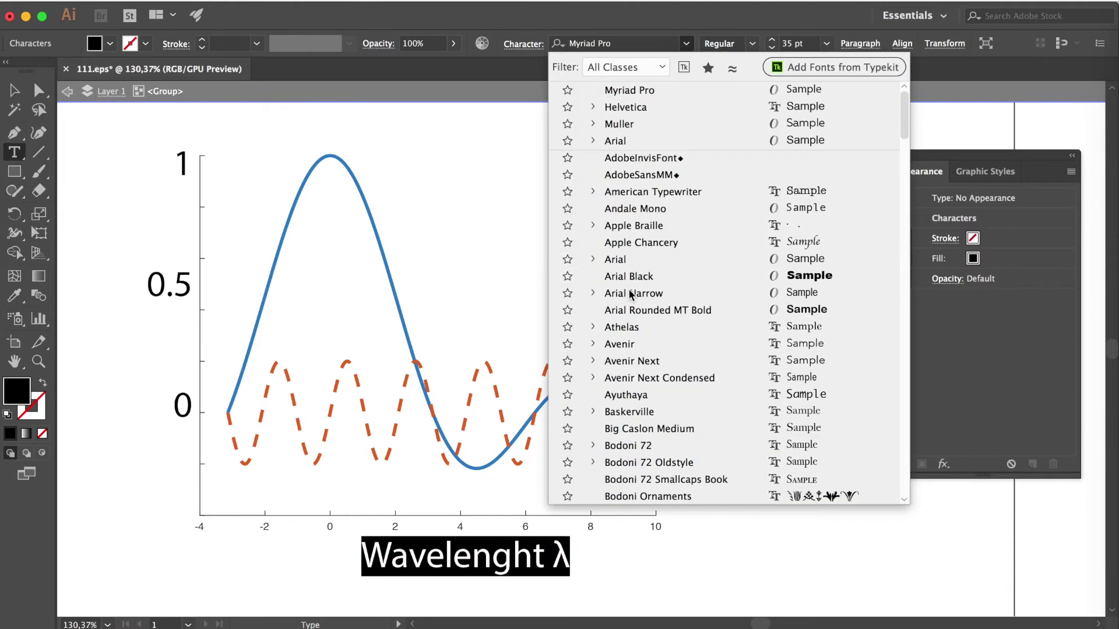
{"action": "left_click", "coordinate": [614, 140]}
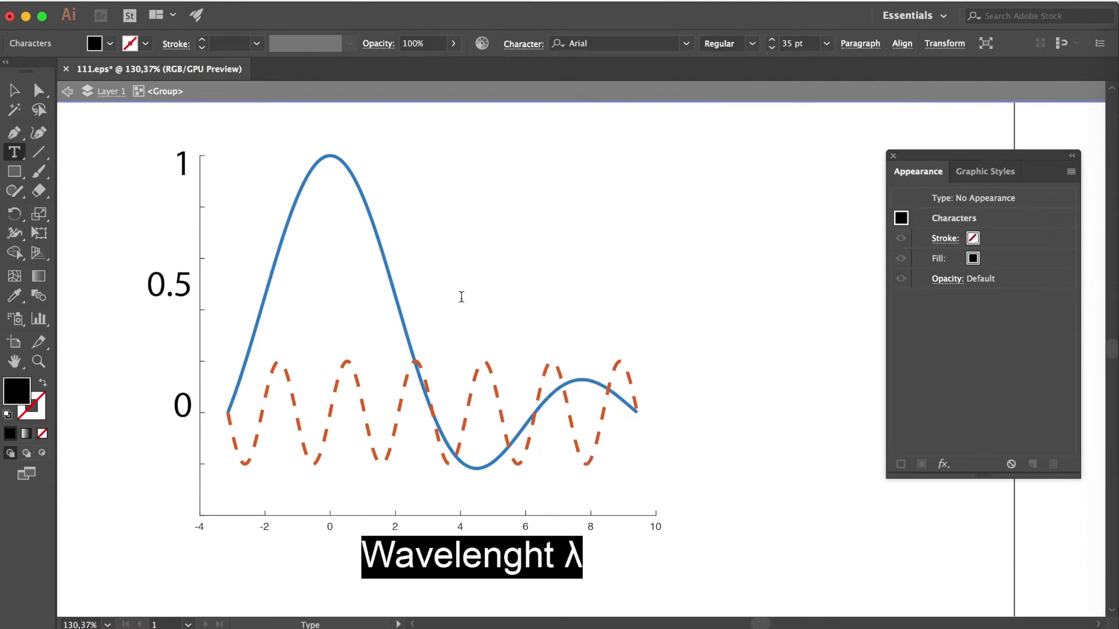
{"action": "key", "text": "Escape"}
Step: Make the y-axis labels and caption 25 pt Arial, and nudge the caption up
{"action": "left_click", "coordinate": [182, 403]}
{"action": "left_click", "coordinate": [180, 293], "text": "shift"}
{"action": "left_click", "coordinate": [186, 170], "text": "shift"}
{"action": "left_click", "coordinate": [431, 553], "text": "shift"}
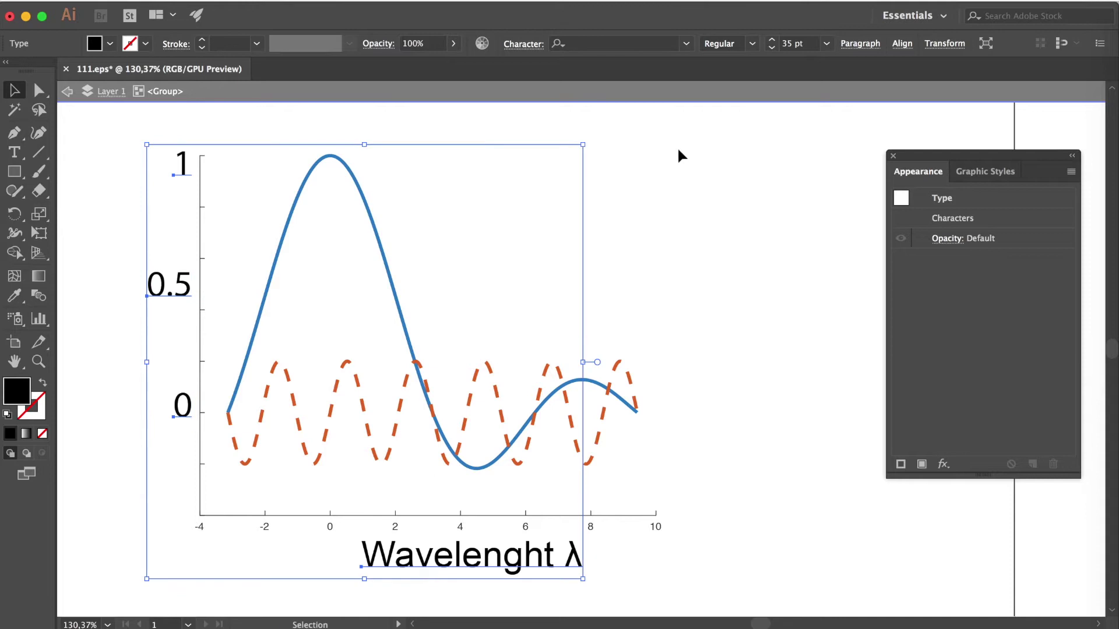
{"action": "left_click", "coordinate": [686, 43]}
{"action": "left_click", "coordinate": [628, 91]}
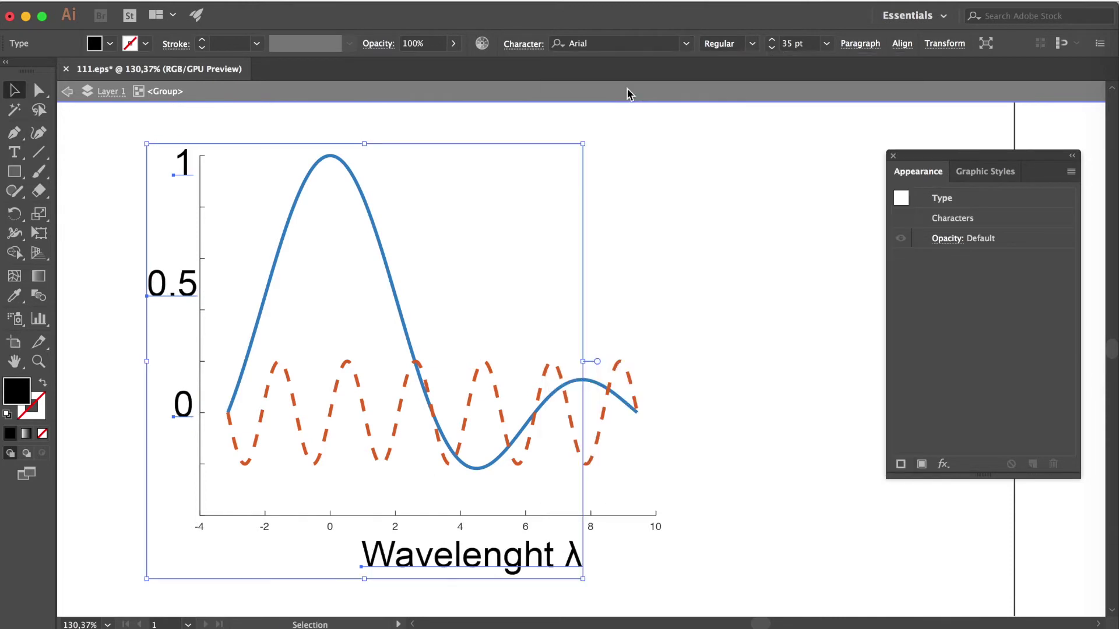
{"action": "left_click", "coordinate": [770, 49]}
{"action": "left_click", "coordinate": [770, 49]}
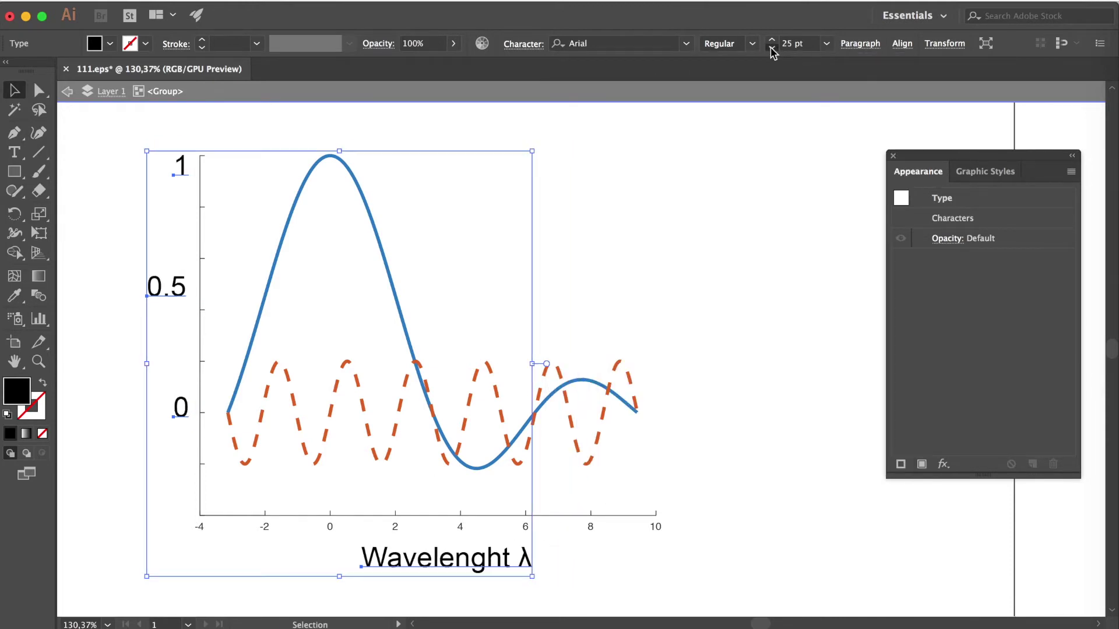
{"action": "left_click", "coordinate": [771, 40]}
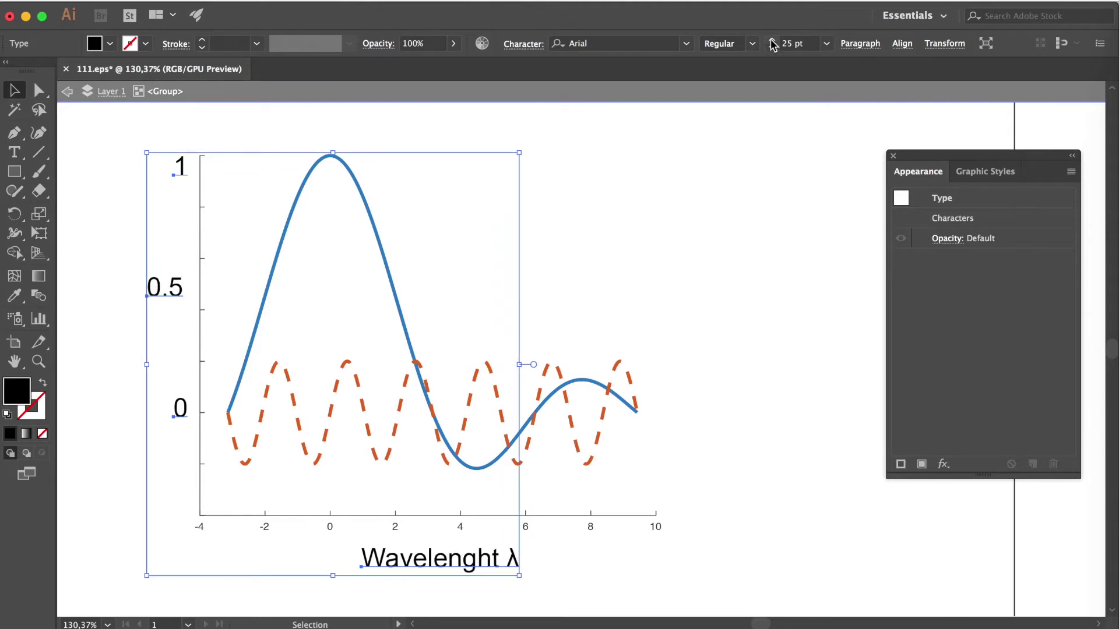
{"action": "left_click", "coordinate": [738, 355]}
{"action": "left_click_drag", "start_coordinate": [424, 565], "coordinate": [424, 559]}
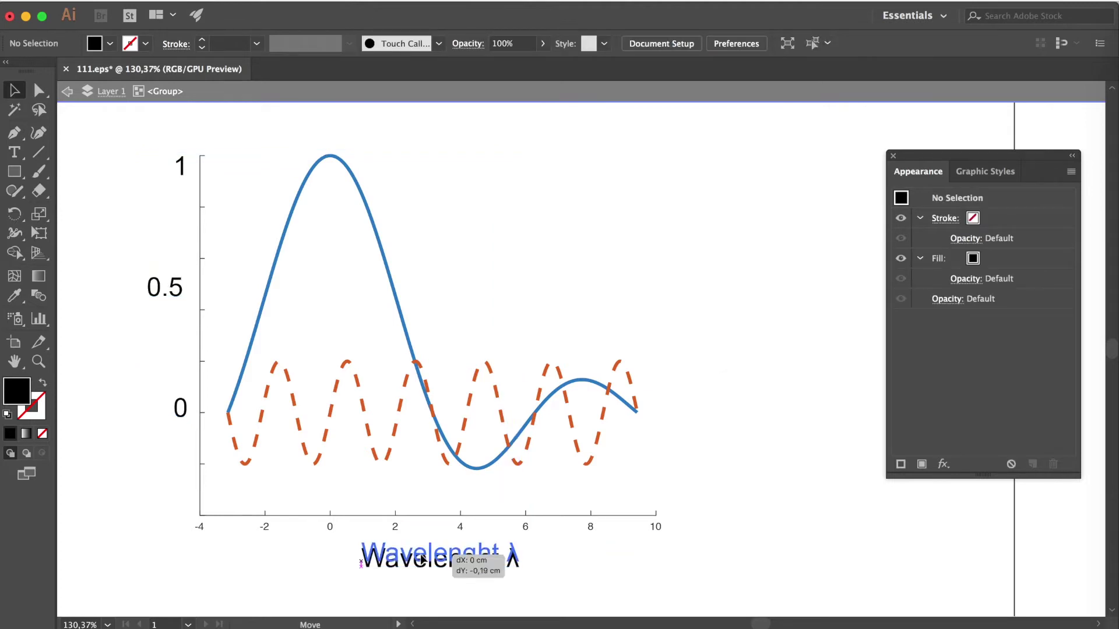
Step: Duplicate the 0.2 label below the 0 tick and change it to '-0.2'
{"action": "left_click", "coordinate": [780, 421]}
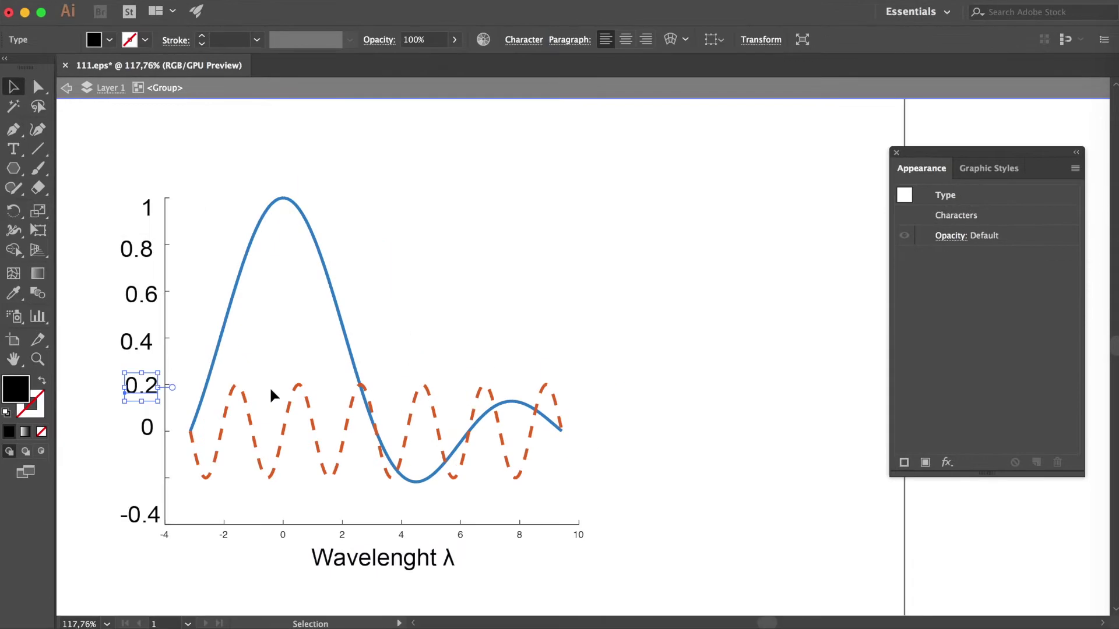
{"action": "key", "text": "ctrl+c"}
{"action": "key", "text": "ctrl+v"}
{"action": "left_click_drag", "start_coordinate": [581, 349], "coordinate": [145, 470]}
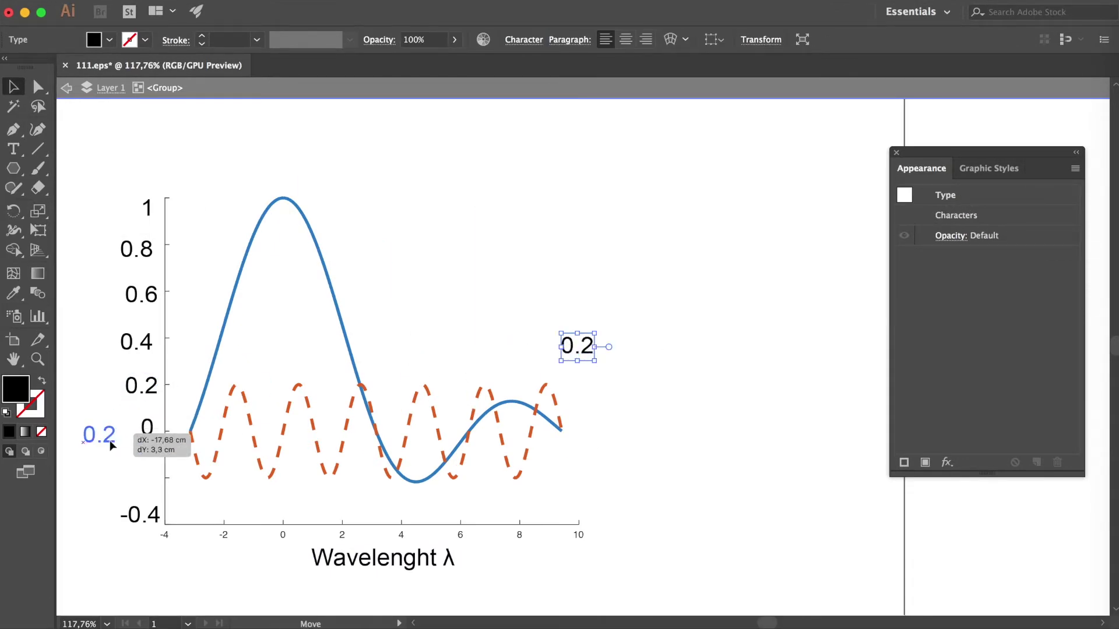
{"action": "double_click", "coordinate": [145, 469]}
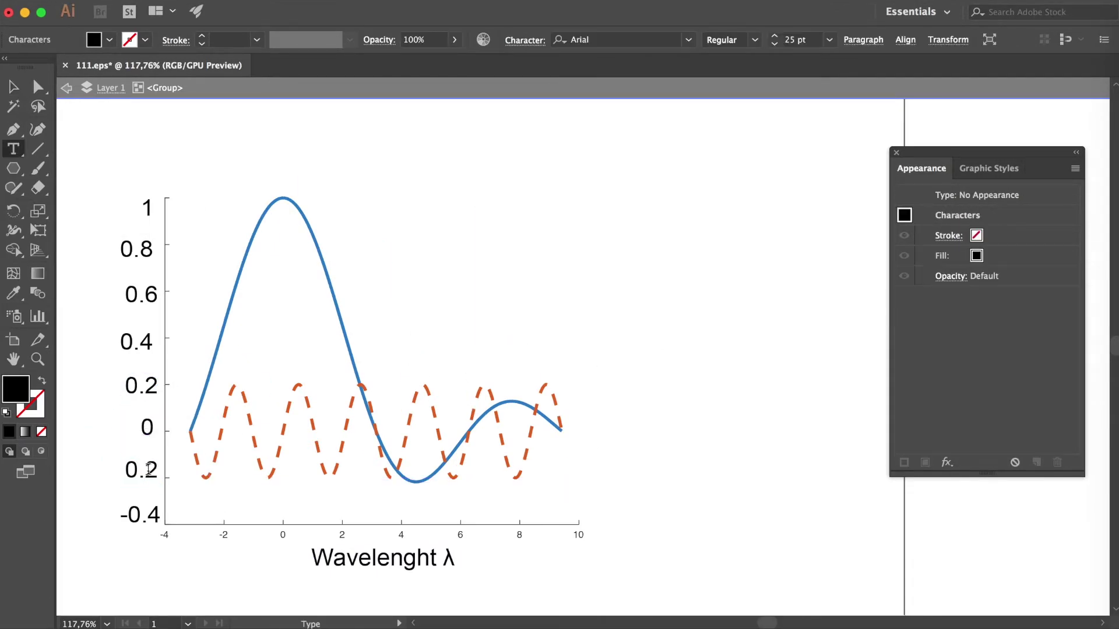
{"action": "type", "text": "-"}
{"action": "key", "text": "Escape"}
Step: Right-align and evenly distribute all y-axis labels, then nudge them into position
{"action": "left_click_drag", "start_coordinate": [103, 181], "coordinate": [155, 524]}
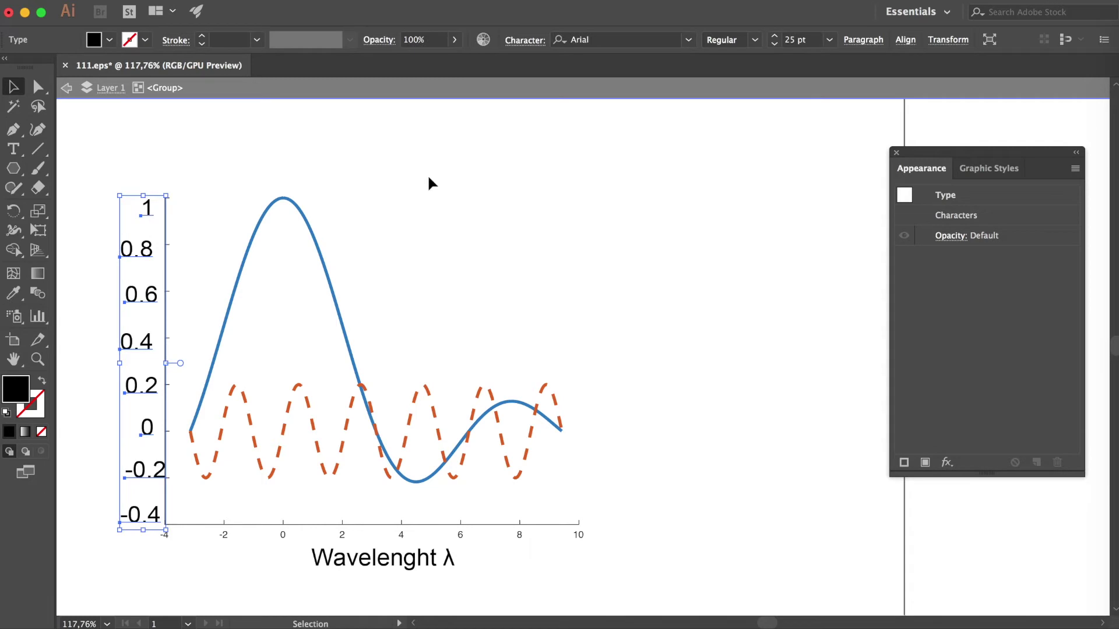
{"action": "left_click", "coordinate": [905, 39]}
{"action": "left_click", "coordinate": [762, 86]}
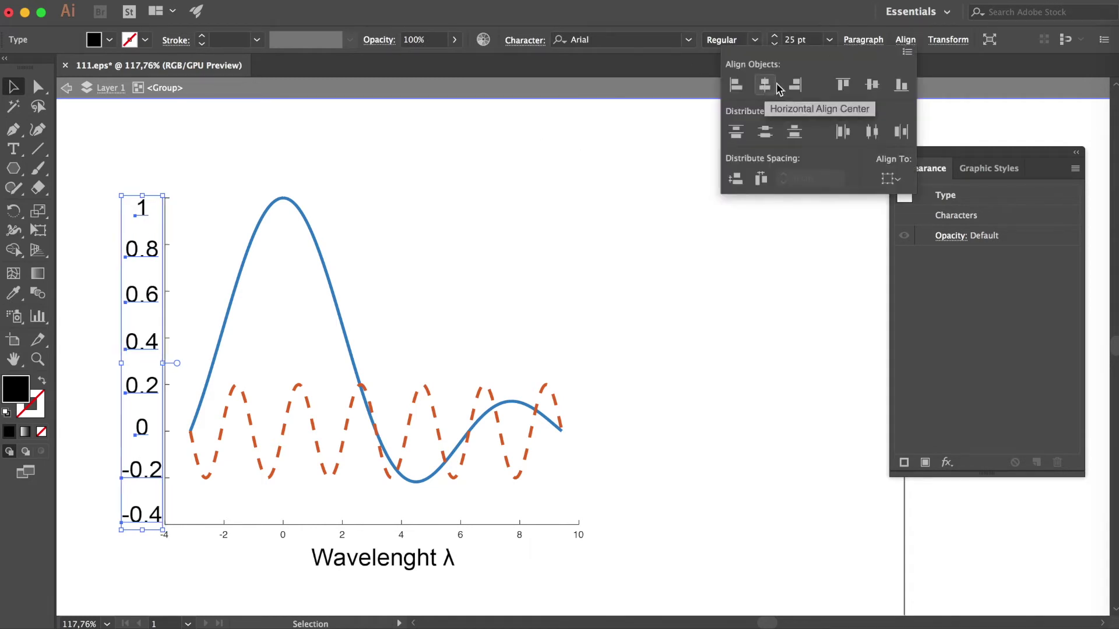
{"action": "left_click", "coordinate": [801, 93]}
{"action": "left_click", "coordinate": [765, 133]}
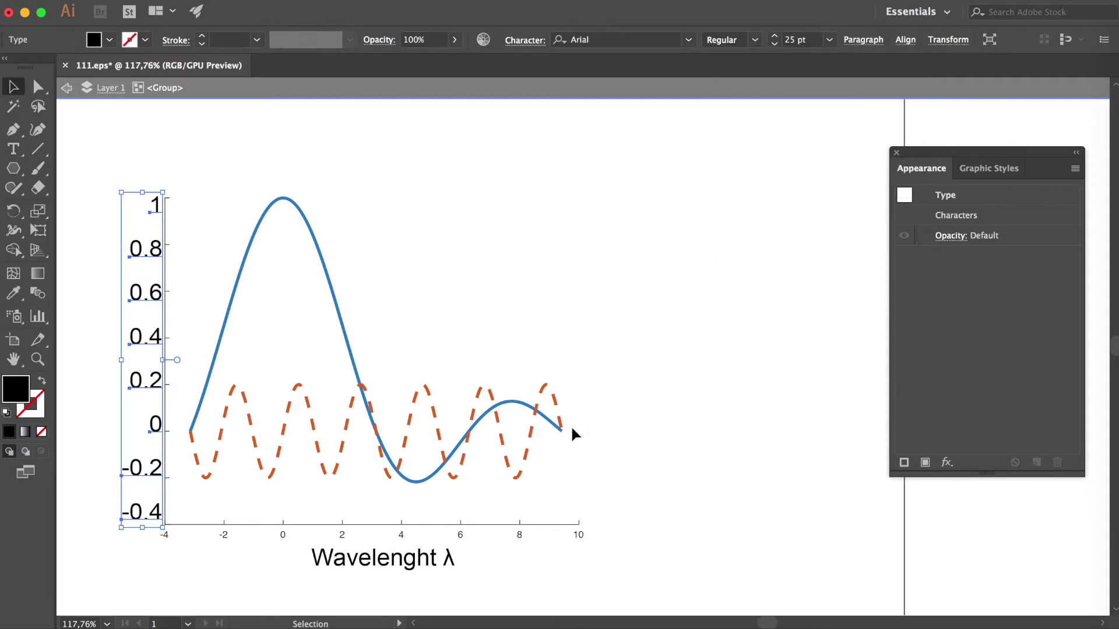
{"action": "key", "text": "Left"}
{"action": "key", "text": "Right"}
{"action": "key", "text": "Left"}
{"action": "key", "text": "Right"}
{"action": "key", "text": "Left"}
{"action": "key", "text": "Left"}
{"action": "key", "text": "Up"}
{"action": "key", "text": "Left"}
{"action": "key", "text": "Left"}
{"action": "key", "text": "Down"}
{"action": "key", "text": "Right"}
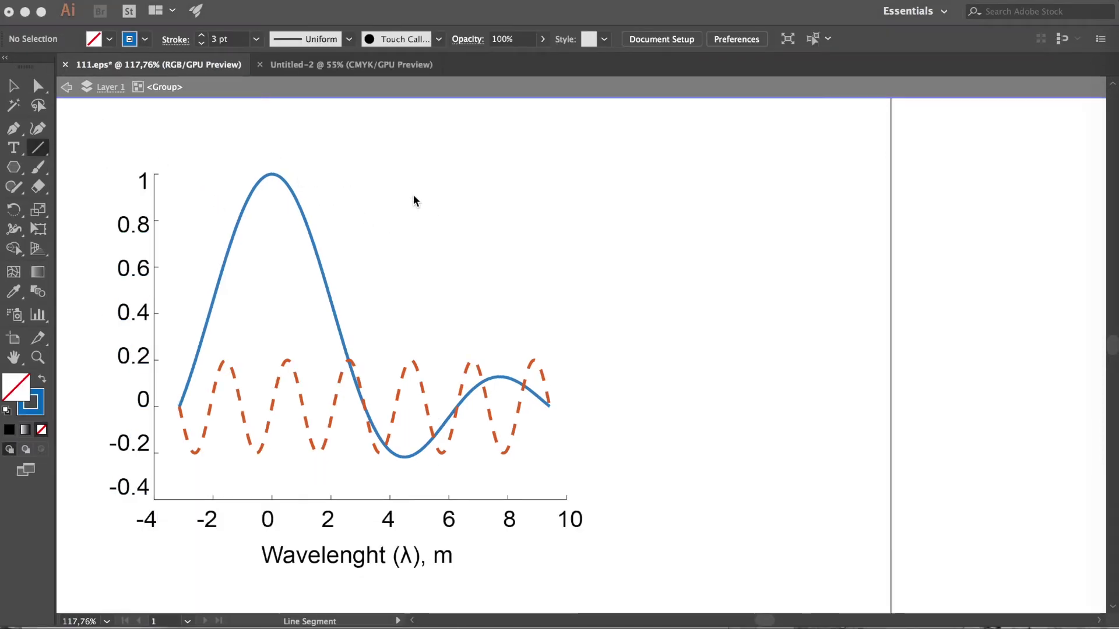
Step: Draw a horizontal legend line and paste a copy just below it
{"action": "key", "text": "shift+F6"}
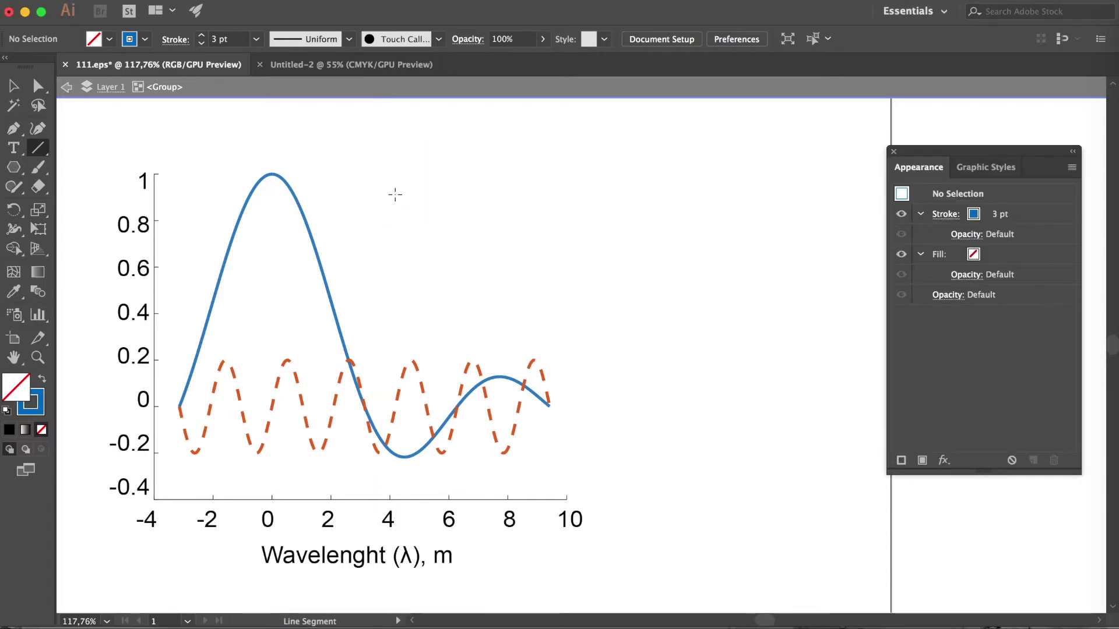
{"action": "left_click", "coordinate": [398, 195]}
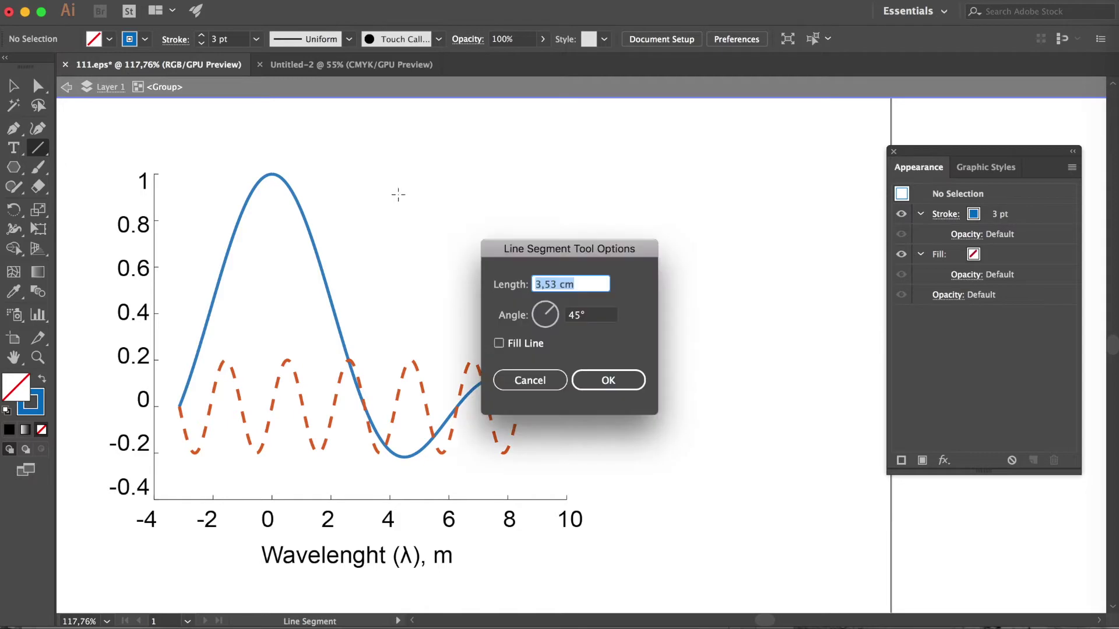
{"action": "left_click", "coordinate": [608, 380]}
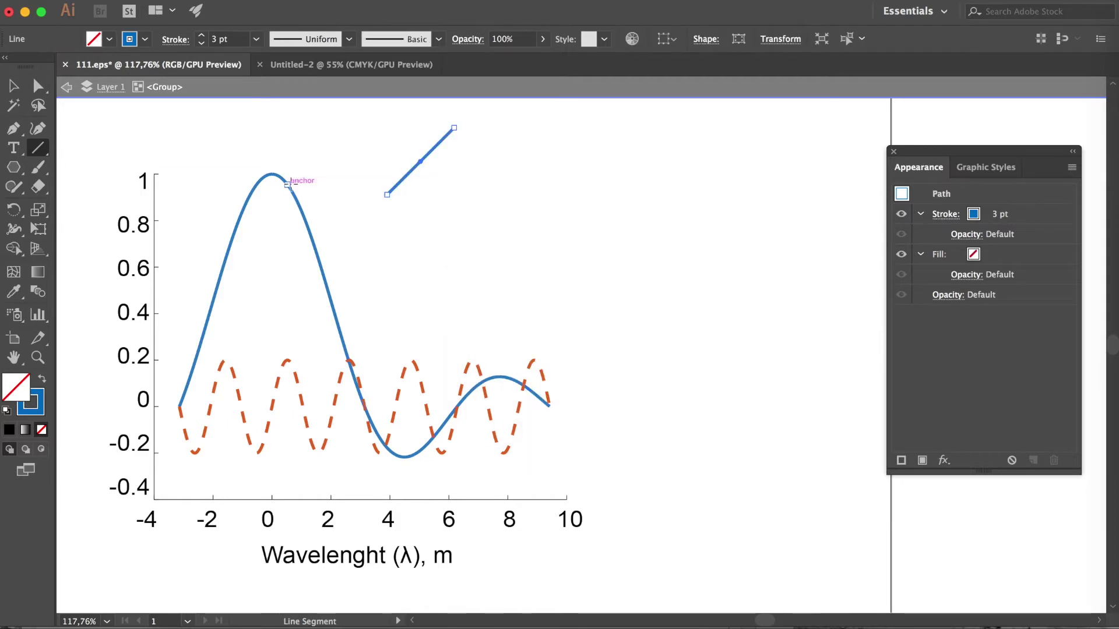
{"action": "left_click", "coordinate": [12, 86]}
{"action": "left_click_drag", "start_coordinate": [454, 128], "coordinate": [455, 198]}
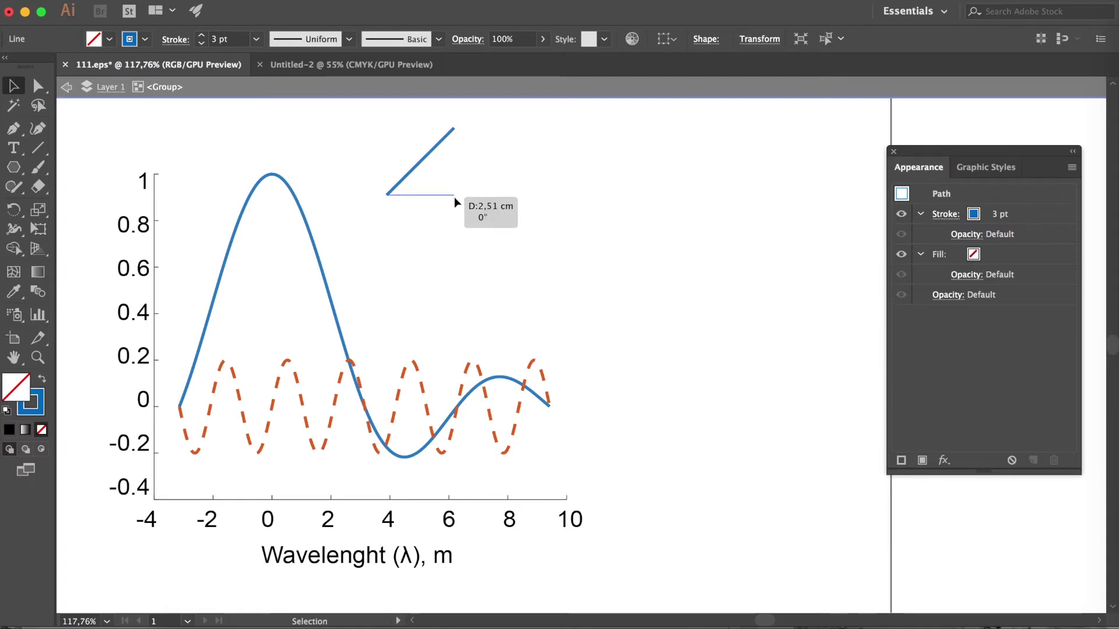
{"action": "left_click_drag", "start_coordinate": [455, 199], "coordinate": [457, 196]}
{"action": "key", "text": "ctrl+v"}
{"action": "left_click_drag", "start_coordinate": [565, 345], "coordinate": [405, 220]}
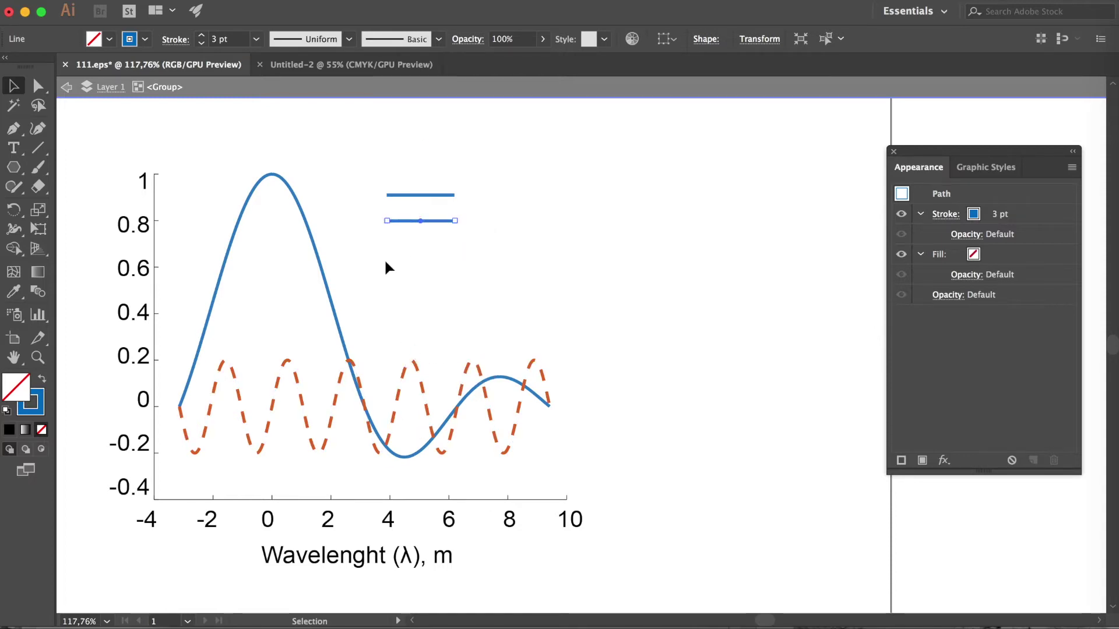
Step: Give the lower line the red dashed style and Alt-drag a copy of the axis label beside the legend
{"action": "left_click", "coordinate": [13, 297]}
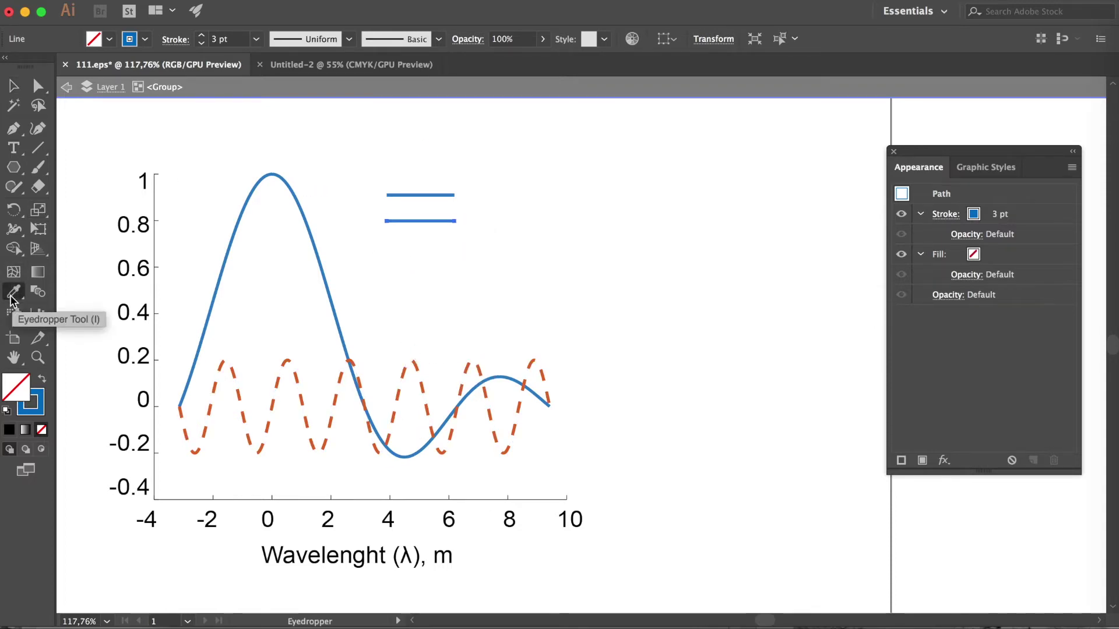
{"action": "left_click", "coordinate": [233, 367]}
{"action": "left_click", "coordinate": [13, 86]}
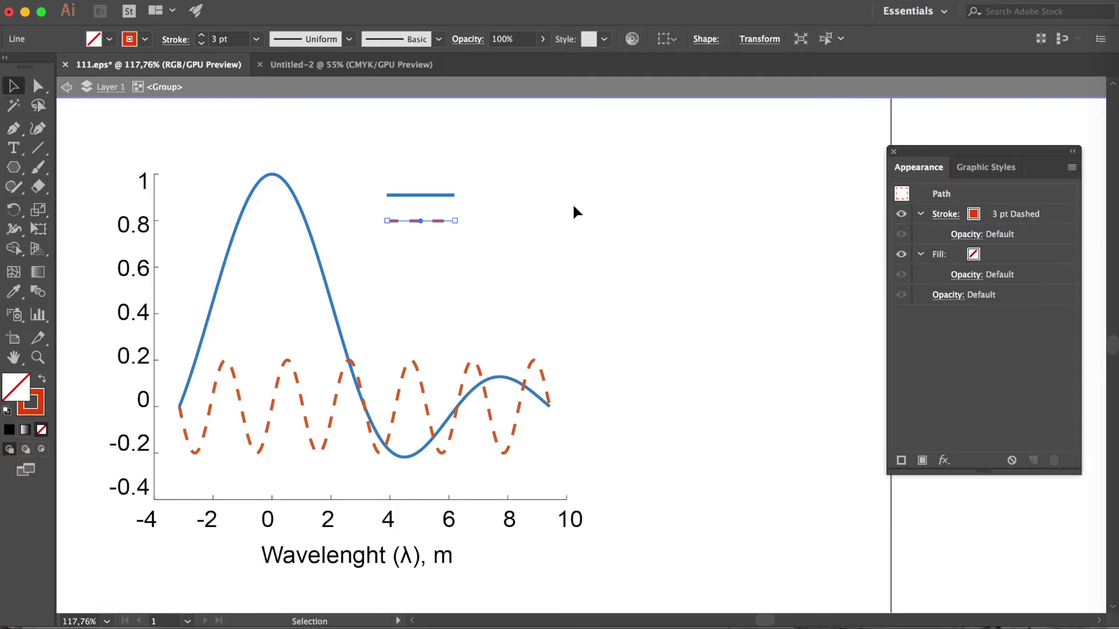
{"action": "left_click", "coordinate": [595, 202]}
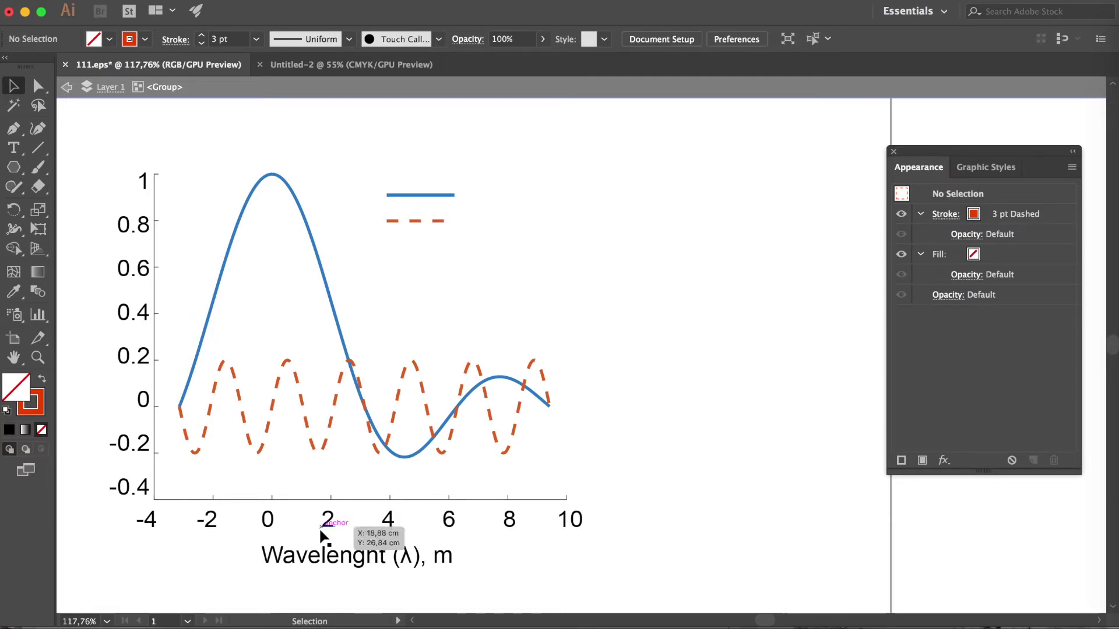
{"action": "left_click", "coordinate": [304, 571]}
{"action": "mouse_move", "coordinate": [304, 571]}
{"action": "left_mouse_down"}
{"action": "mouse_move", "coordinate": [551, 349]}
{"action": "mouse_move", "coordinate": [536, 185]}
{"action": "mouse_move", "coordinate": [527, 201]}
{"action": "left_mouse_up"}
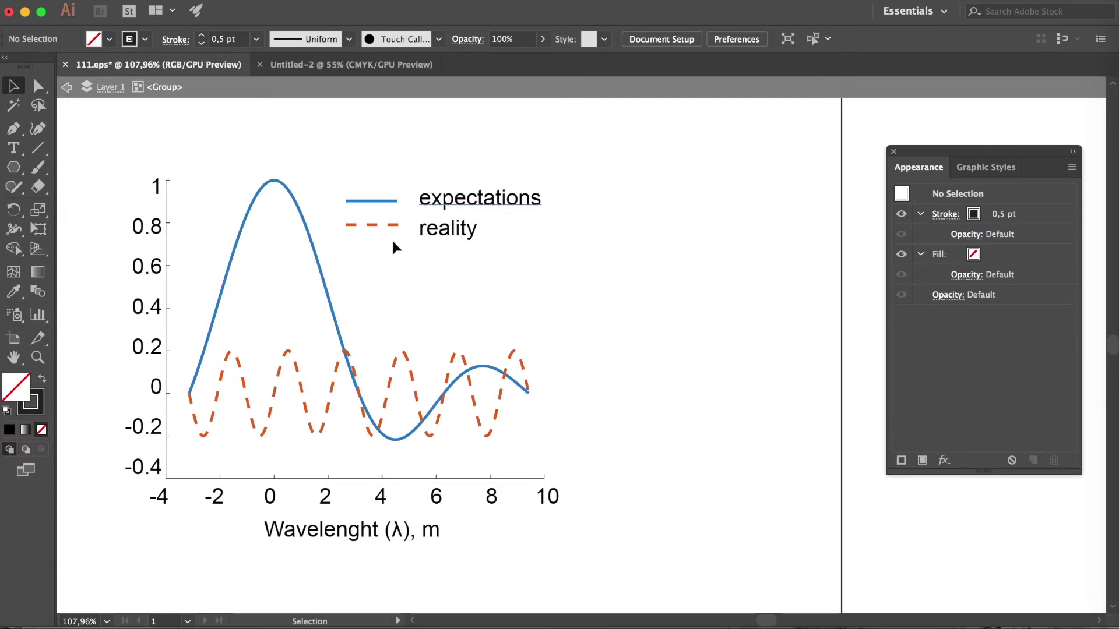
Step: Draw a 3-sided polygon triangle to the right of the chart
{"action": "left_click", "coordinate": [14, 168]}
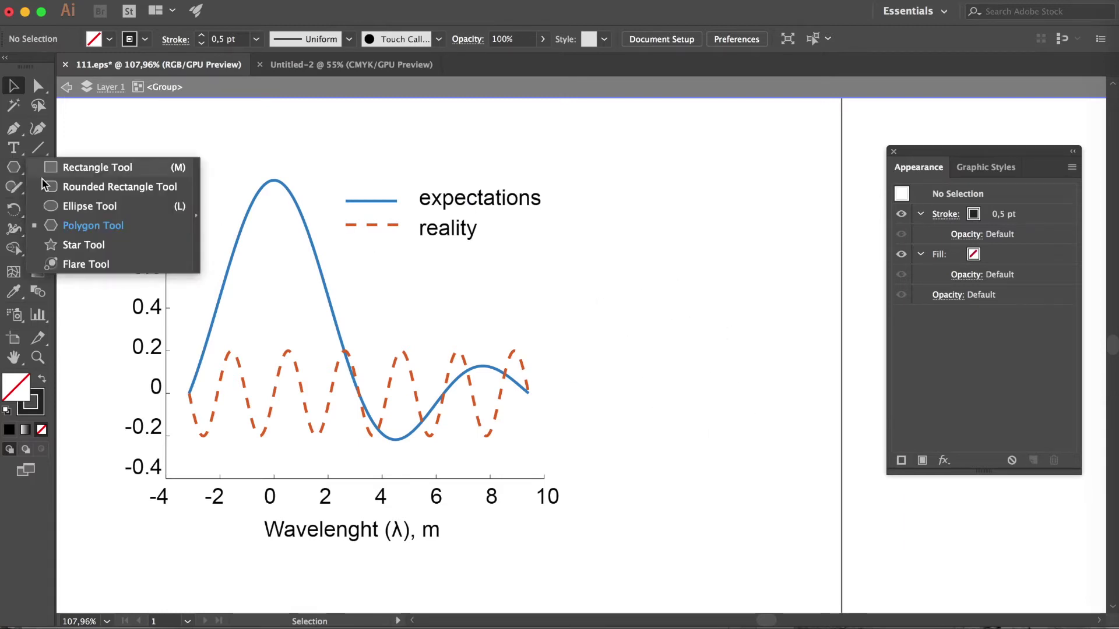
{"action": "left_click", "coordinate": [84, 227]}
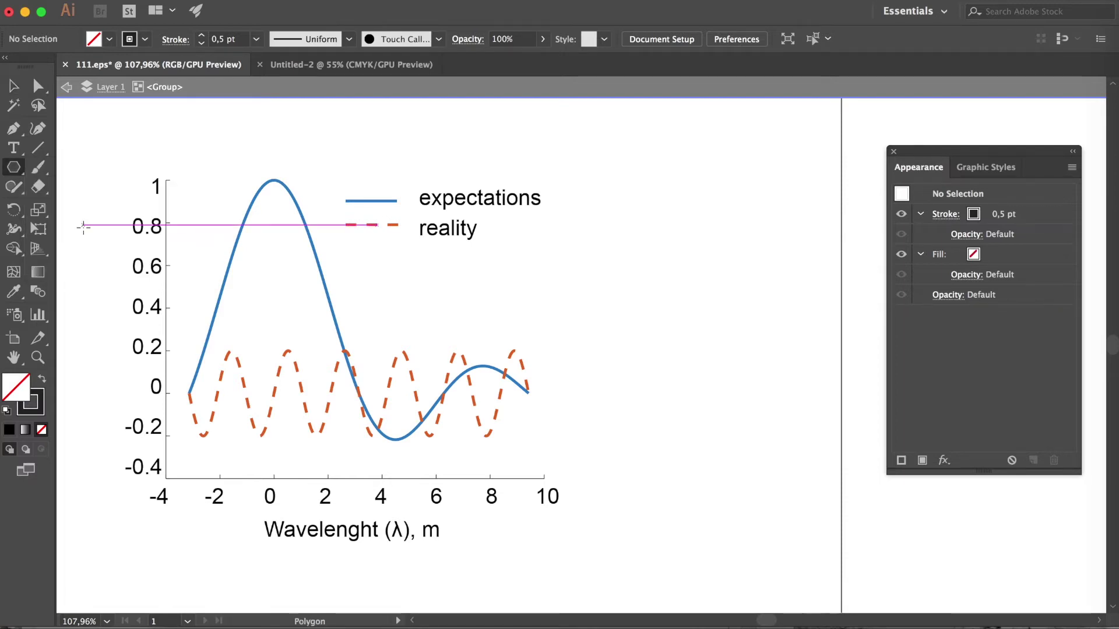
{"action": "left_click", "coordinate": [672, 271]}
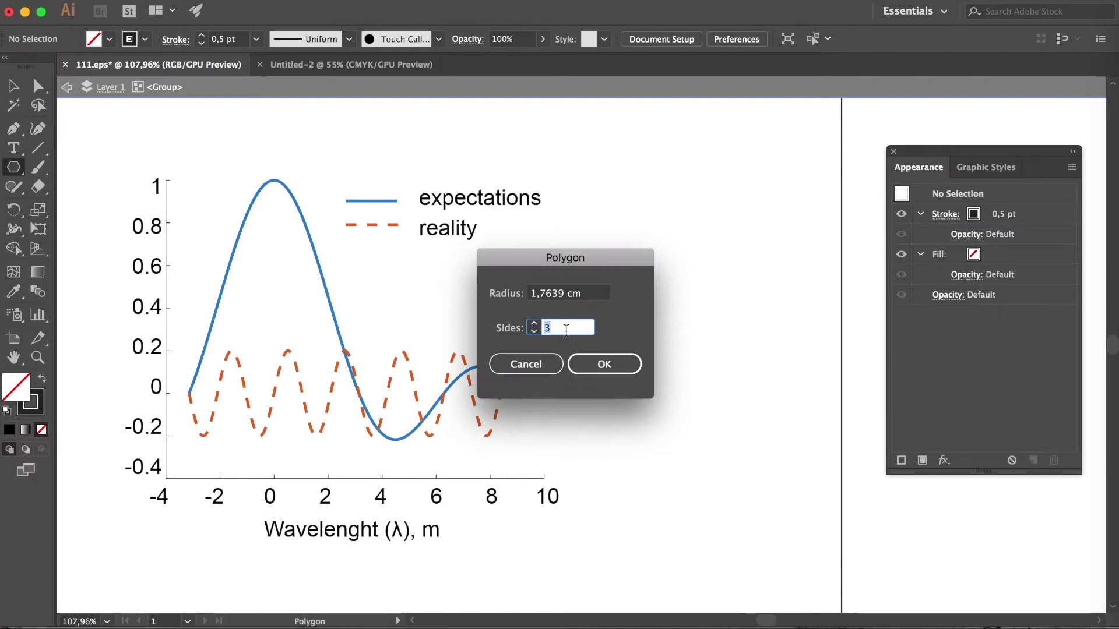
{"action": "left_click", "coordinate": [604, 364]}
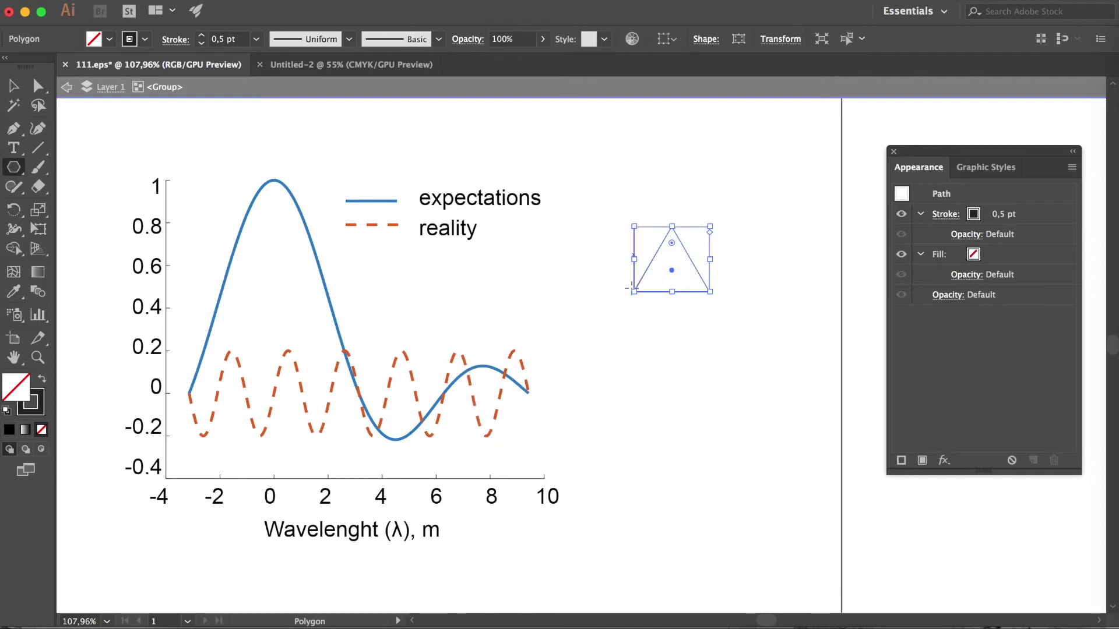
{"action": "left_click", "coordinate": [14, 86]}
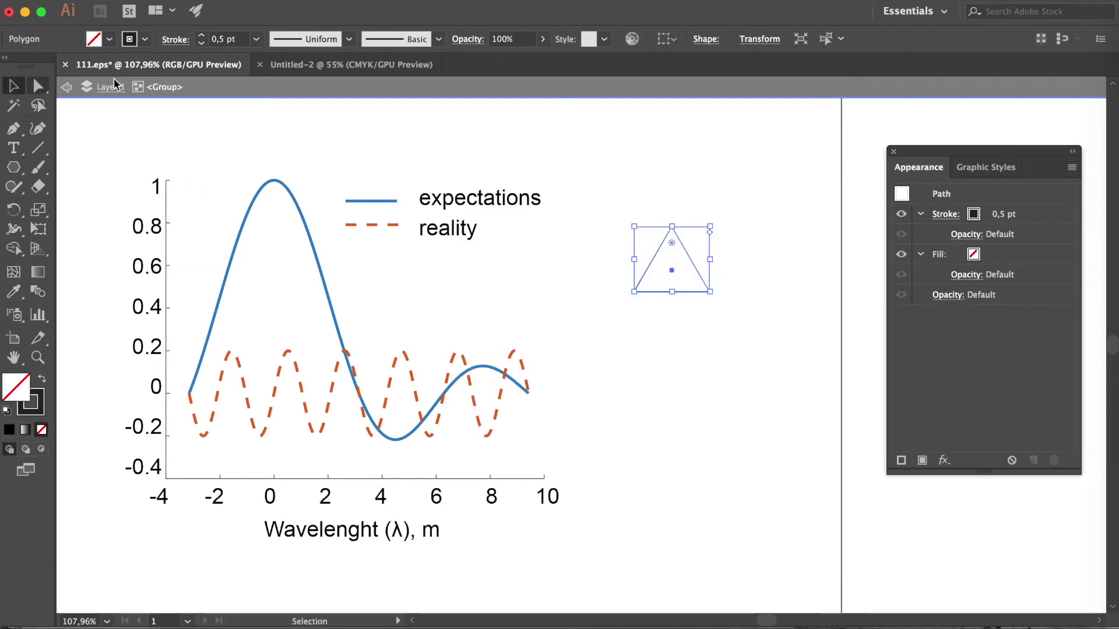
{"action": "left_click", "coordinate": [718, 180]}
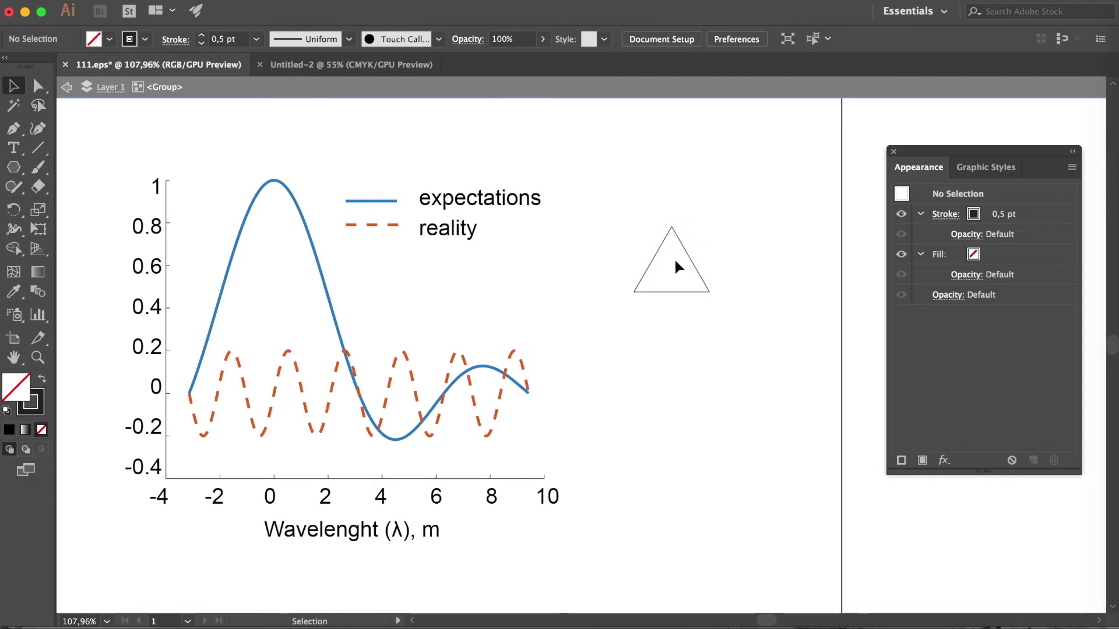
{"action": "left_click", "coordinate": [649, 265]}
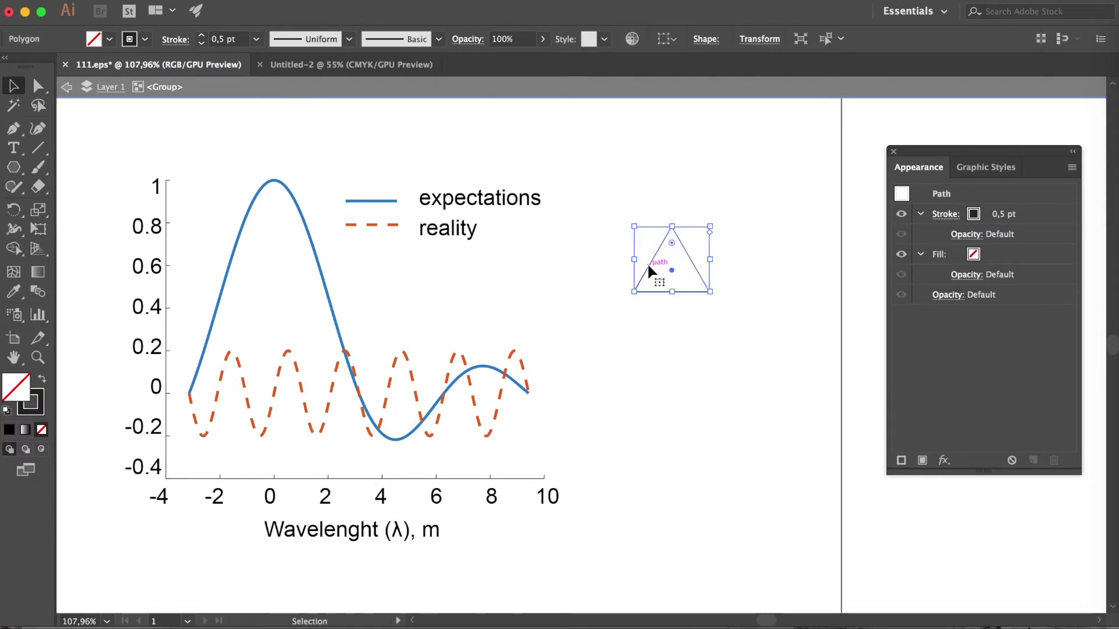
Step: Set the triangle to no fill with a thin 0.5 pt outline
{"action": "left_click", "coordinate": [109, 39]}
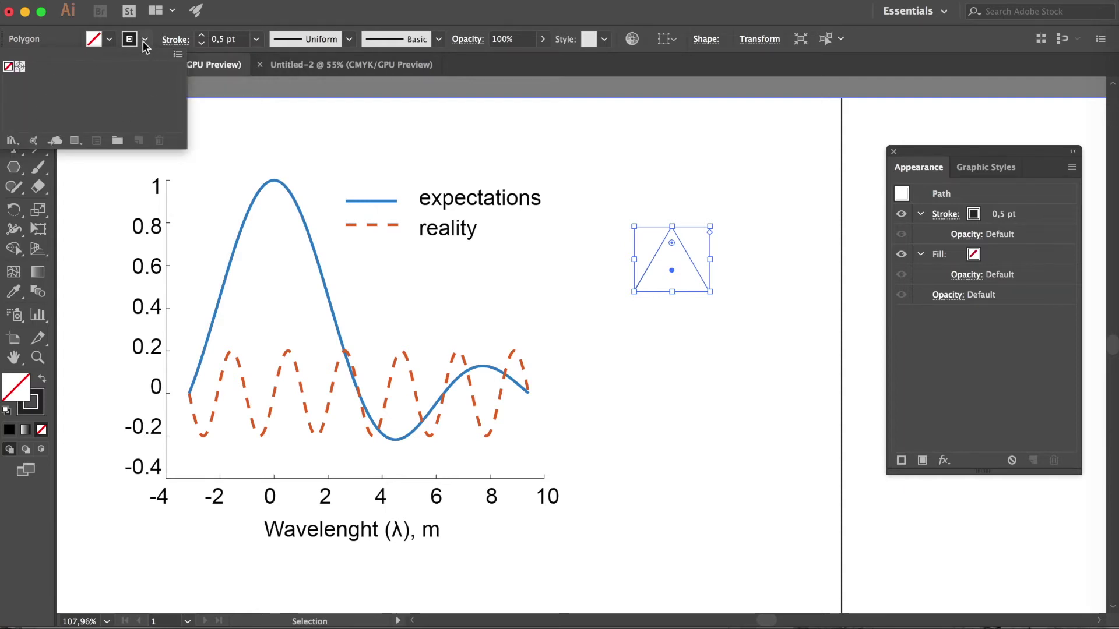
{"action": "left_click", "coordinate": [109, 41]}
{"action": "left_click", "coordinate": [109, 41]}
{"action": "left_click", "coordinate": [143, 39]}
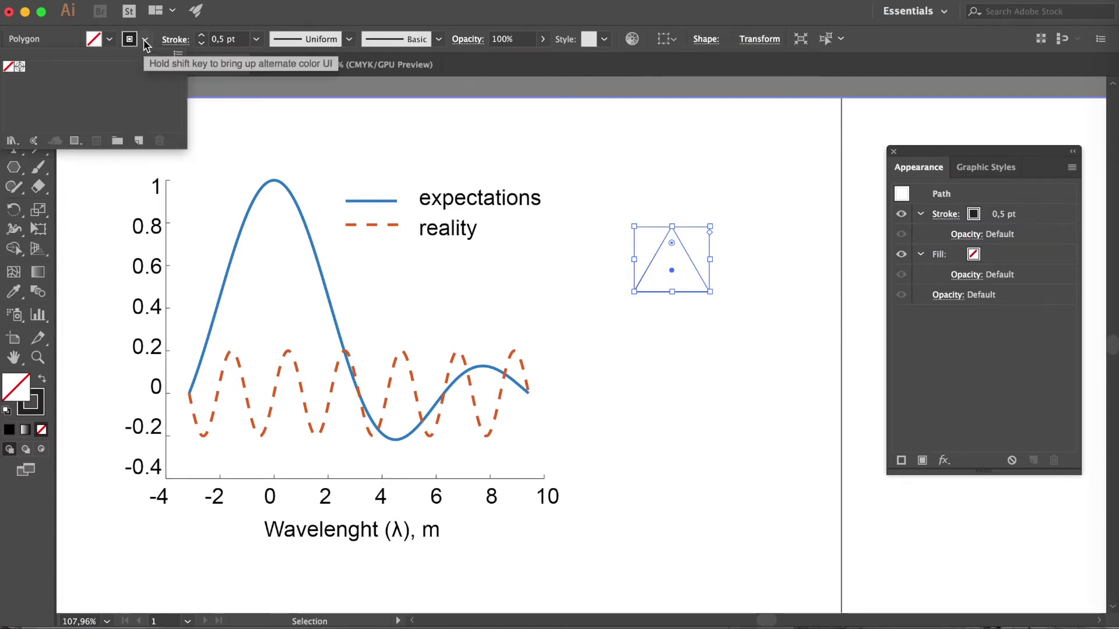
{"action": "left_click", "coordinate": [655, 173]}
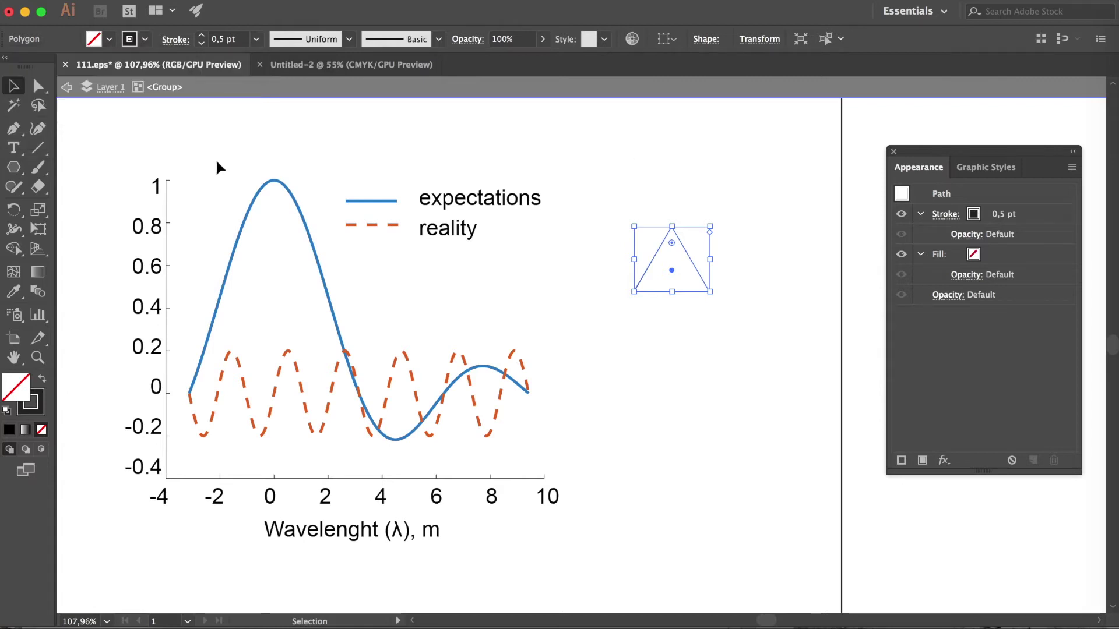
Step: Paste the selected chart, legend and triangle into Untitled-2 and zoom in on them
{"action": "key", "text": "ctrl+a"}
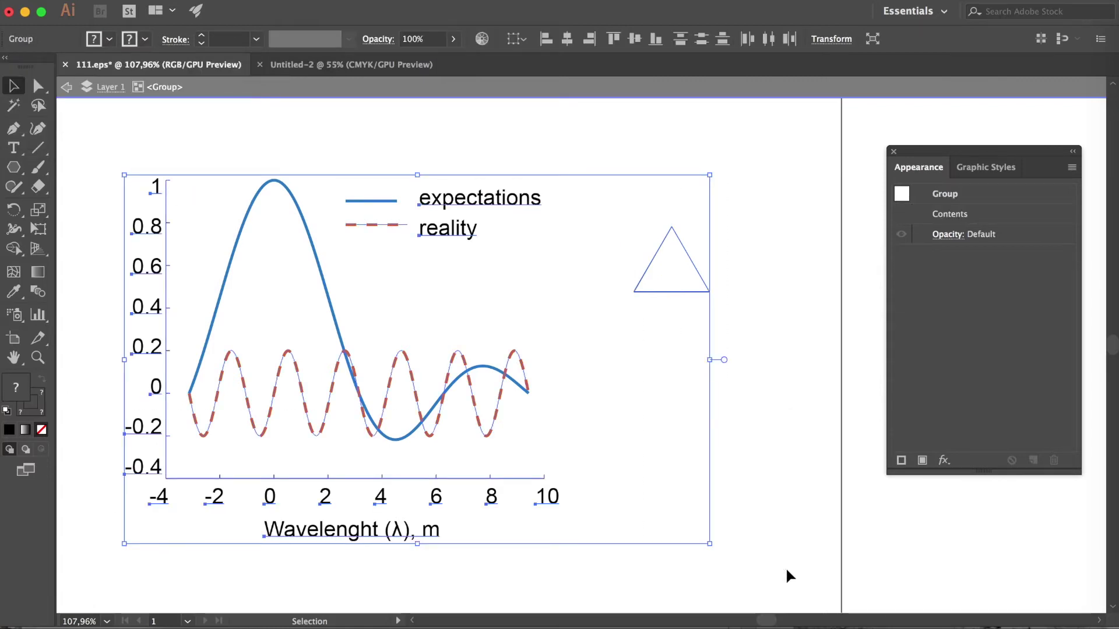
{"action": "left_click", "coordinate": [324, 63]}
{"action": "key", "text": "ctrl+v"}
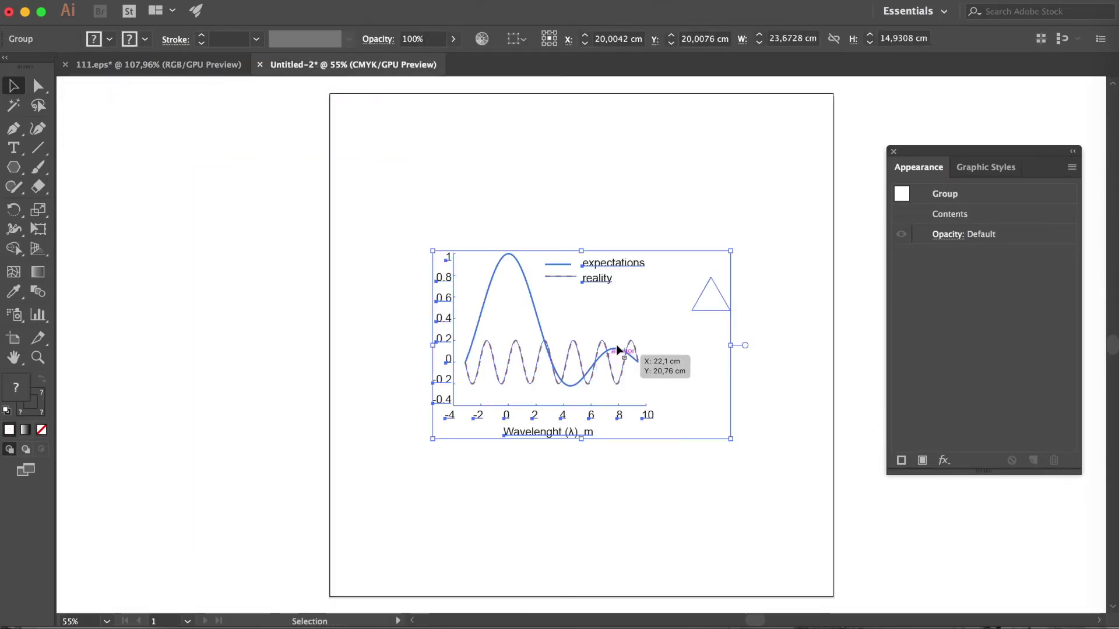
{"action": "scroll", "coordinate": [652, 255], "scroll_direction": "up", "scroll_amount": 3}
{"action": "left_click", "coordinate": [652, 255]}
{"action": "left_click", "coordinate": [678, 268]}
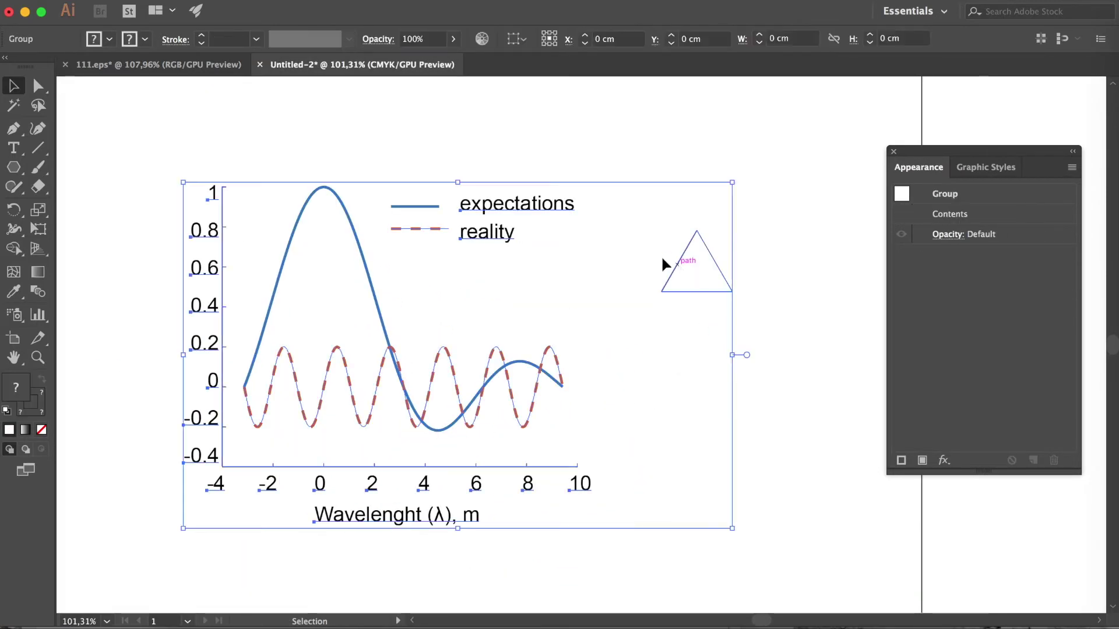
{"action": "left_click", "coordinate": [109, 39]}
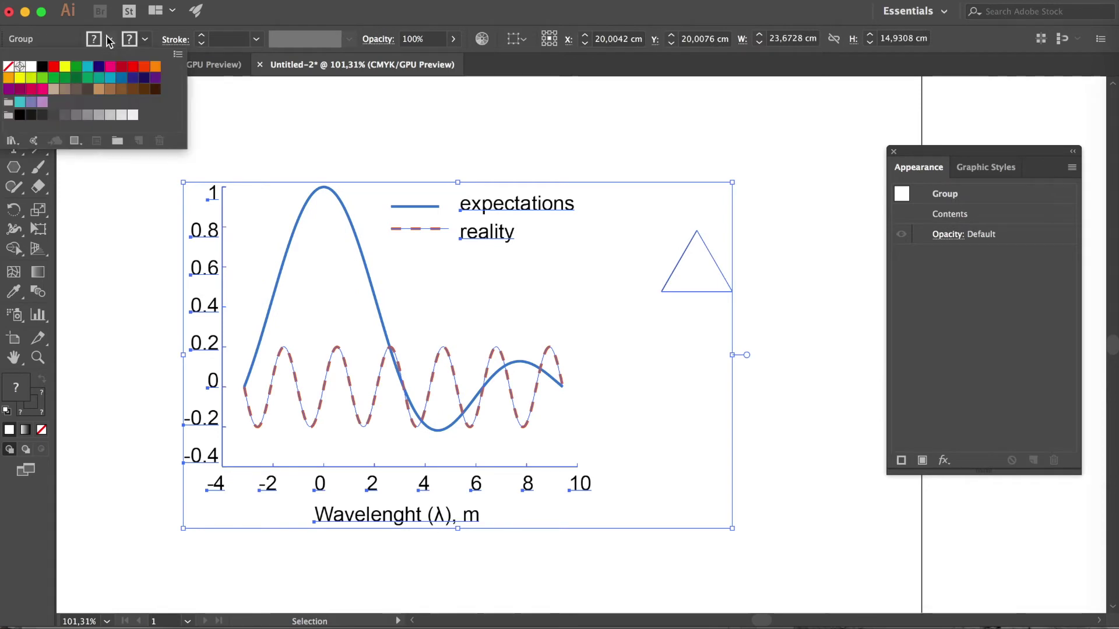
{"action": "left_click", "coordinate": [716, 187]}
Step: Select the triangle inside the pasted chart group and nudge it slightly down-left
{"action": "left_click", "coordinate": [774, 261]}
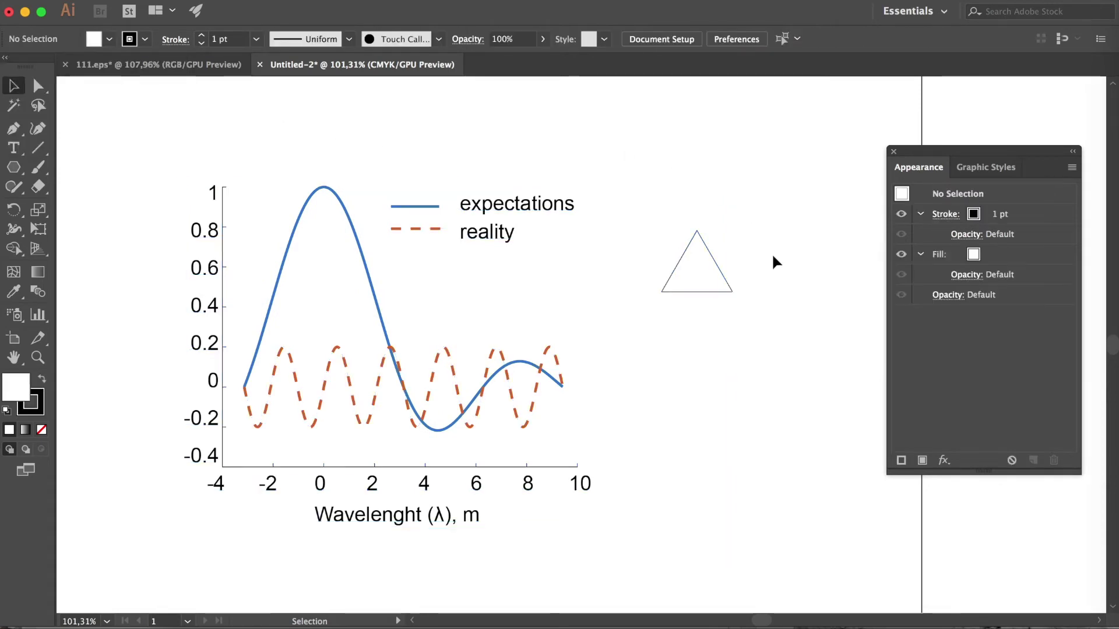
{"action": "double_click", "coordinate": [674, 264]}
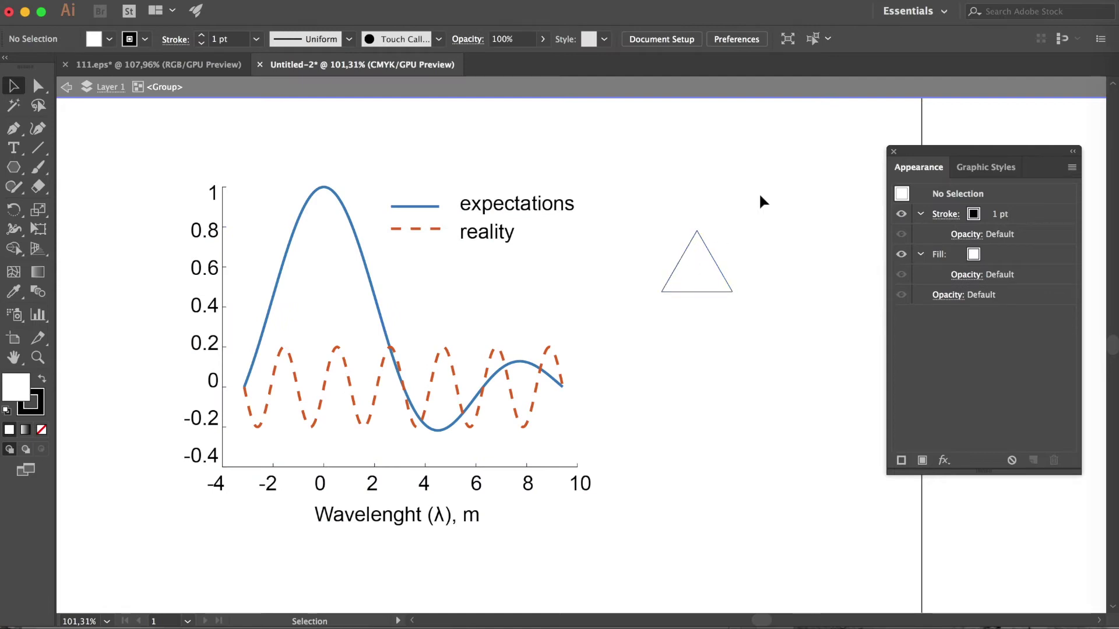
{"action": "left_click", "coordinate": [680, 259]}
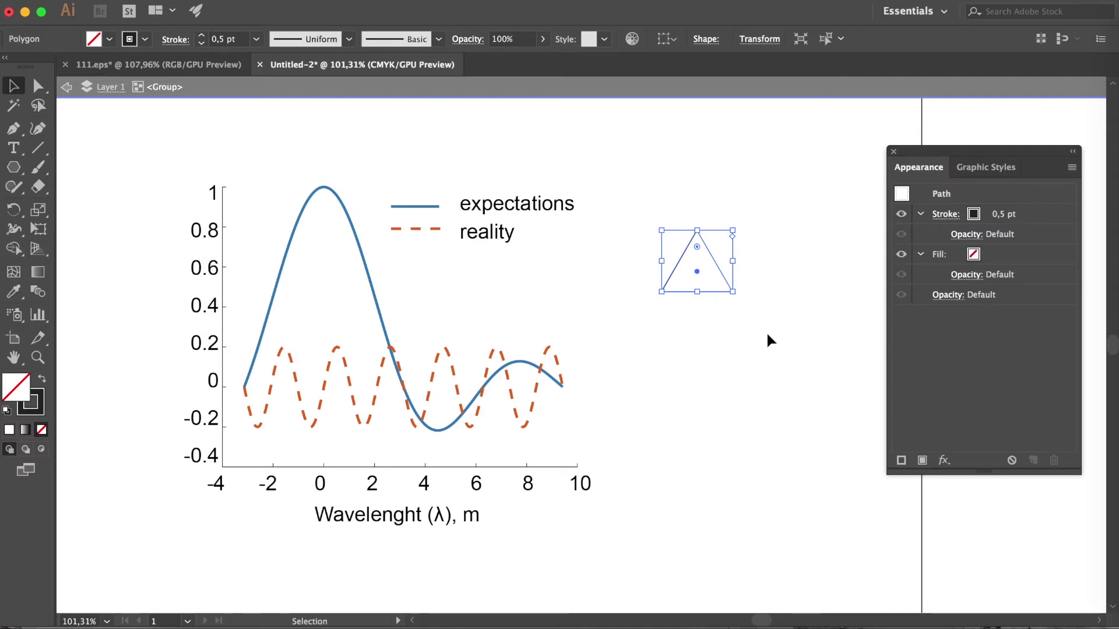
{"action": "double_click", "coordinate": [819, 246]}
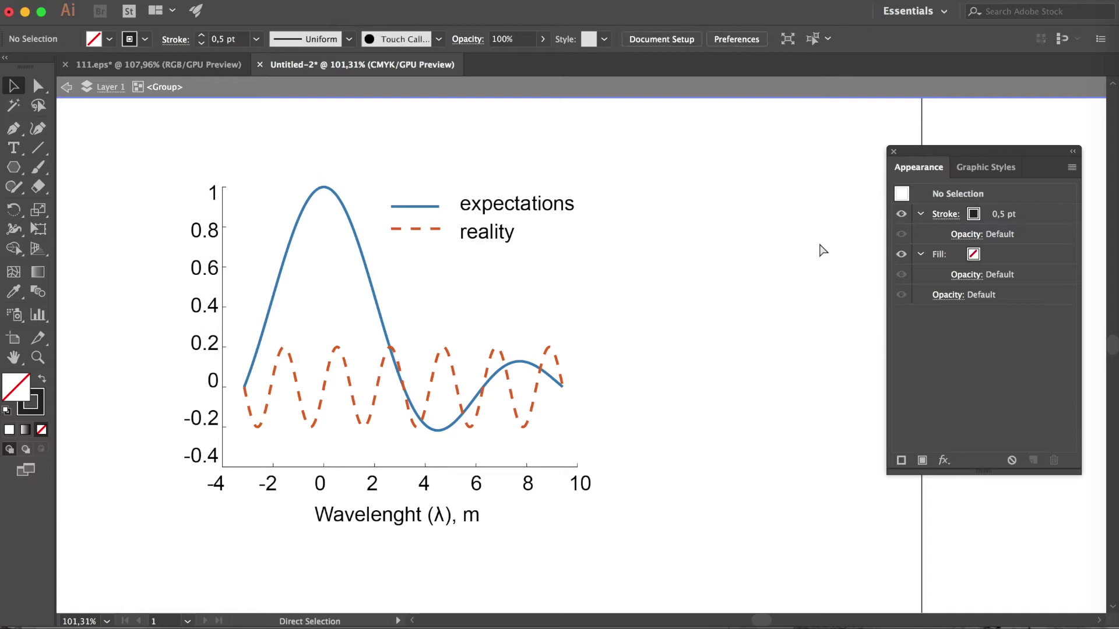
{"action": "left_click_drag", "start_coordinate": [681, 261], "coordinate": [668, 274]}
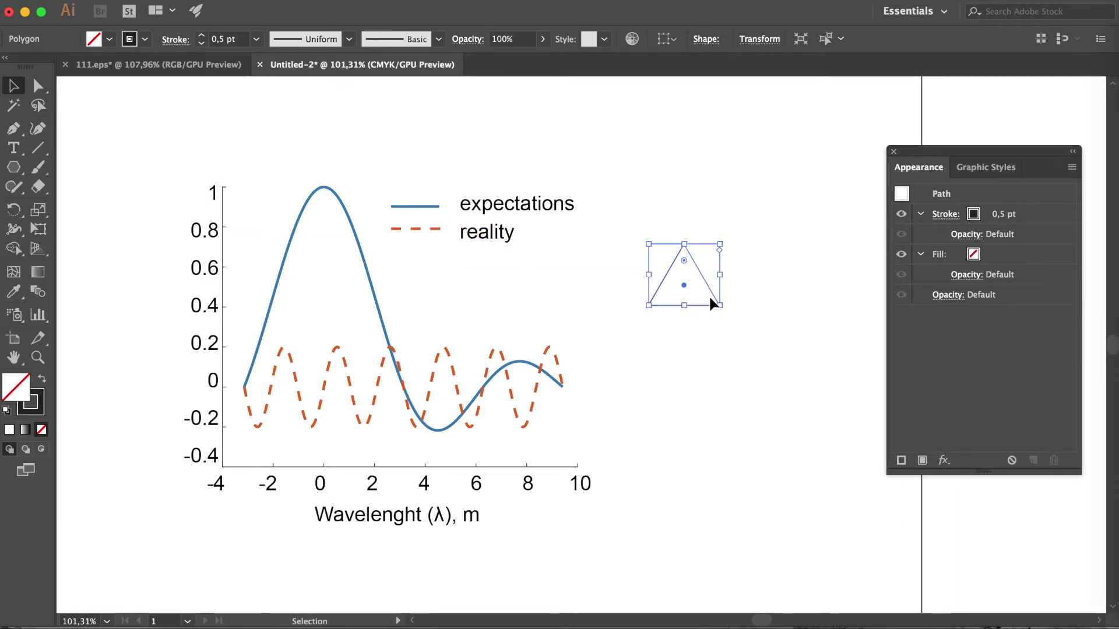
Step: Give the triangle a grey fill and a stroke of None
{"action": "left_click", "coordinate": [109, 39]}
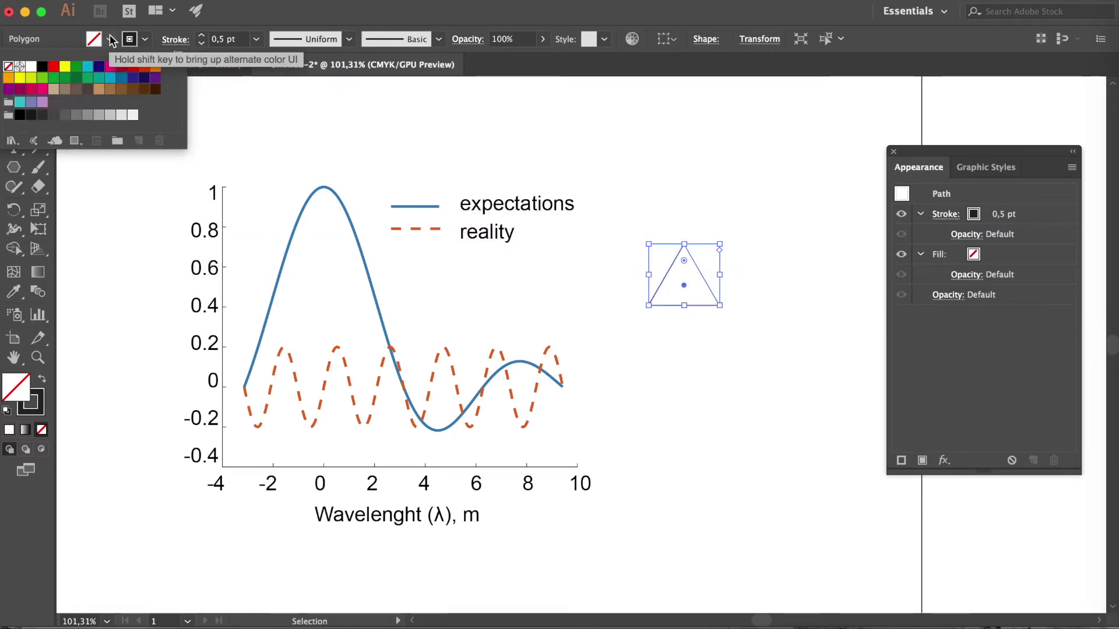
{"action": "left_click", "coordinate": [32, 67]}
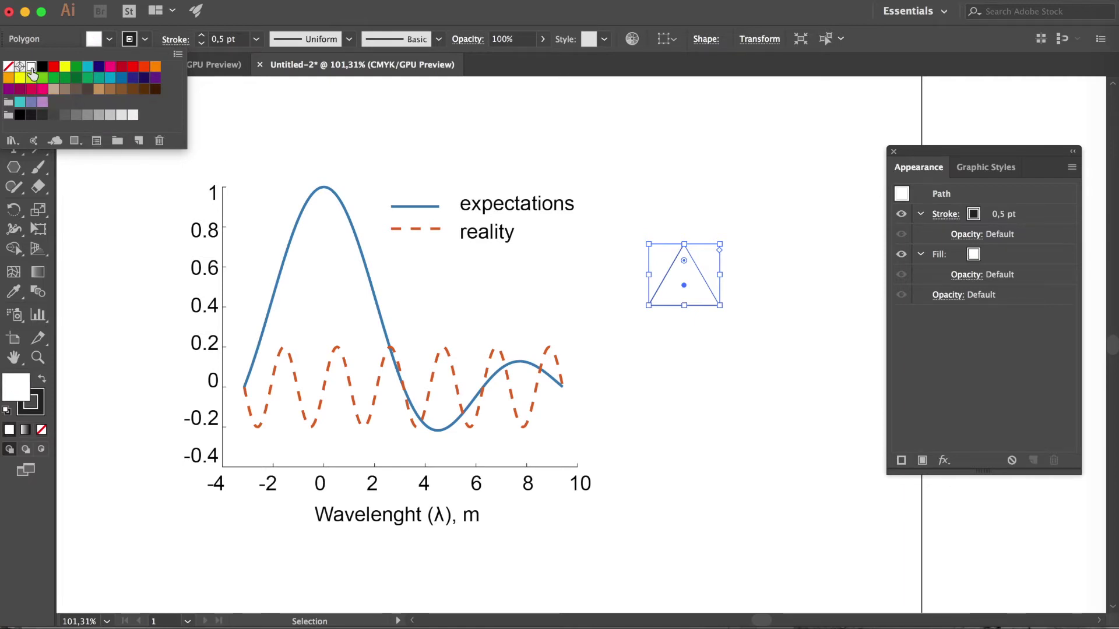
{"action": "left_click", "coordinate": [99, 116]}
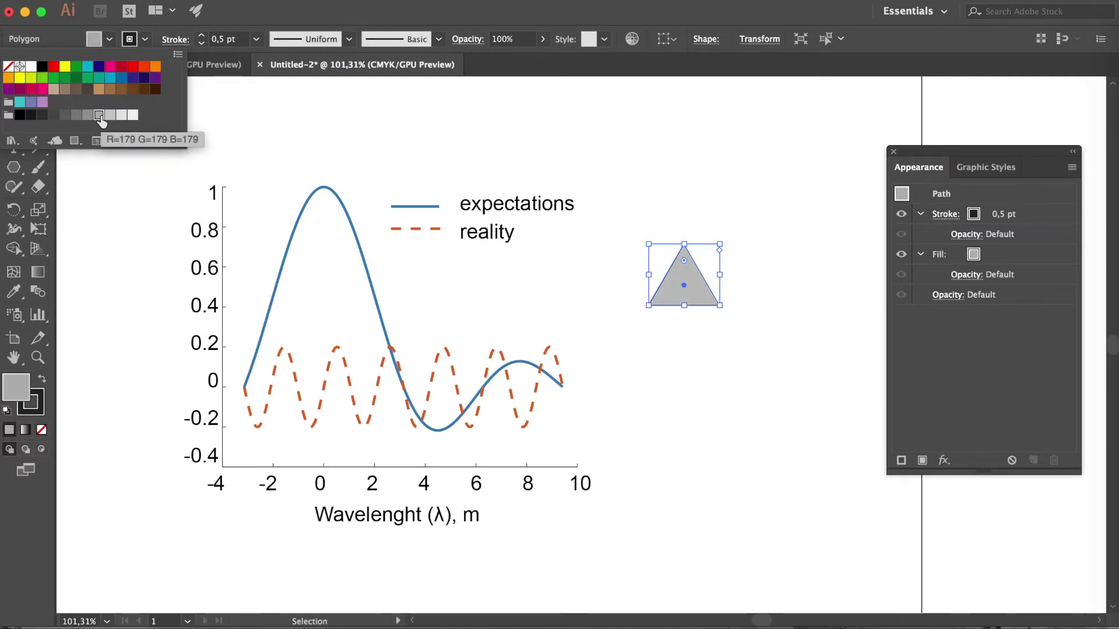
{"action": "left_click", "coordinate": [145, 43]}
{"action": "left_click", "coordinate": [145, 42]}
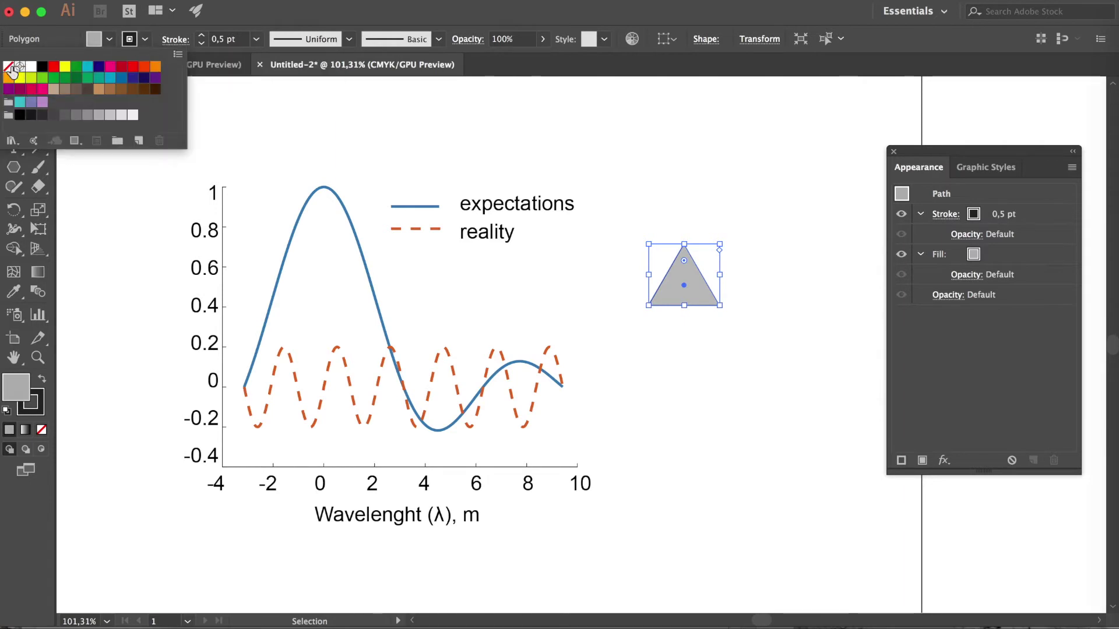
{"action": "left_click", "coordinate": [12, 70]}
{"action": "left_click", "coordinate": [680, 198]}
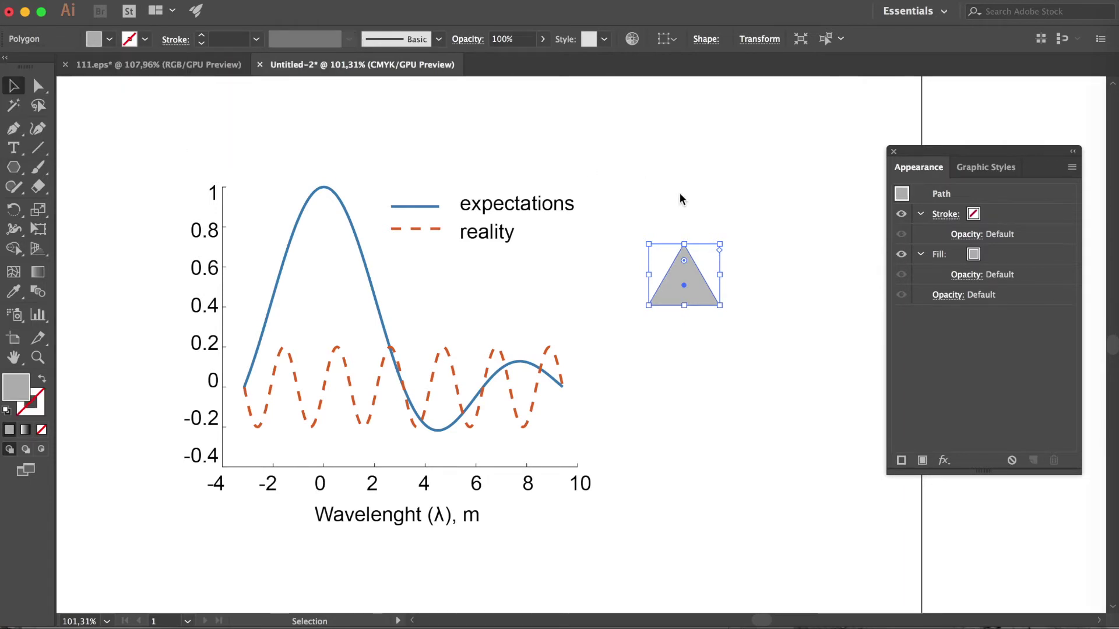
{"action": "left_click", "coordinate": [656, 212]}
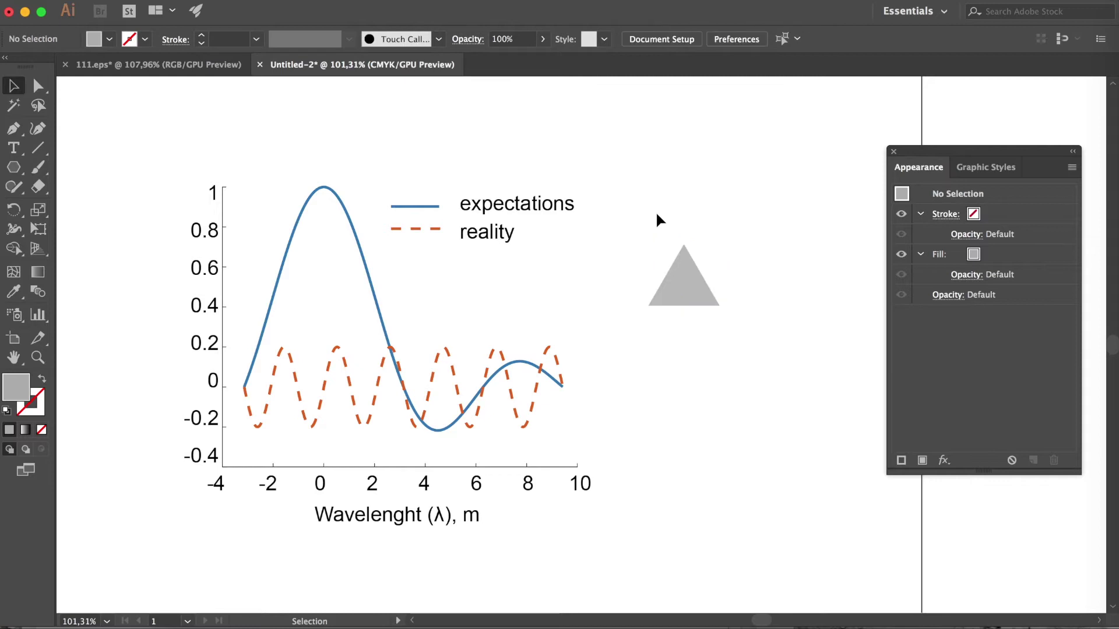
{"action": "left_click", "coordinate": [686, 294]}
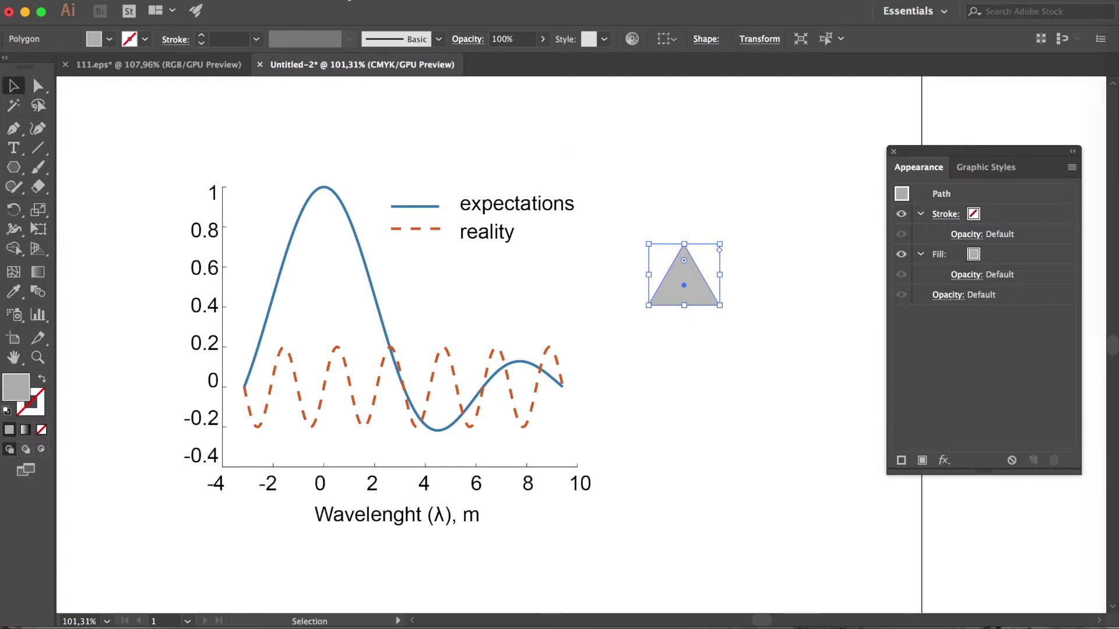
Step: Add a previewed 3D Extrude & Bevel effect and tilt the triangle to show its top
{"action": "left_click", "coordinate": [349, 1]}
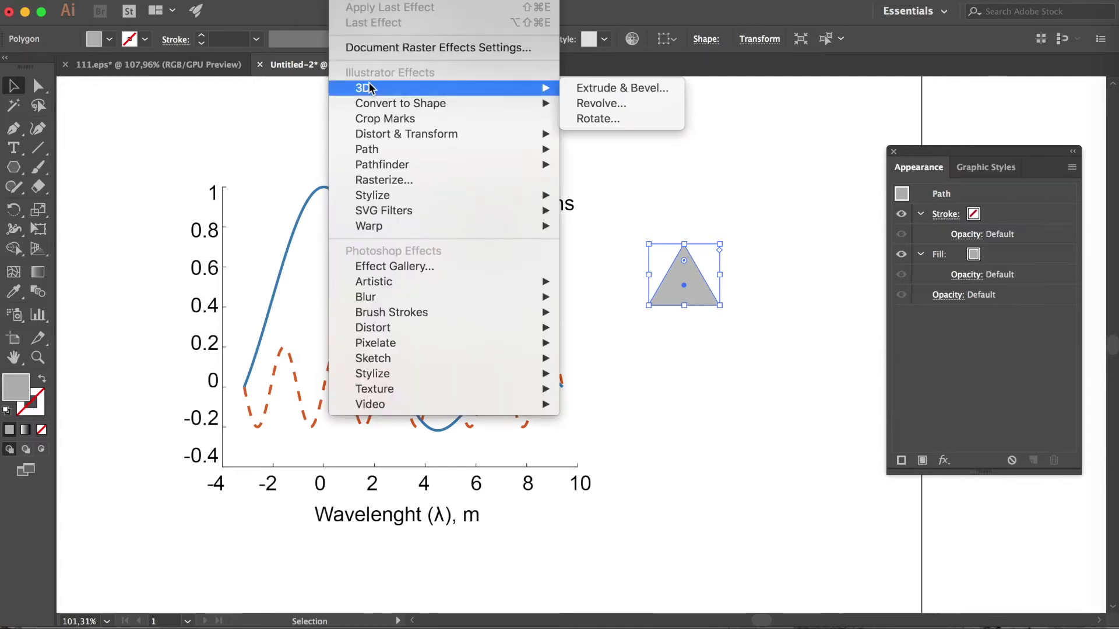
{"action": "mouse_move", "coordinate": [362, 89]}
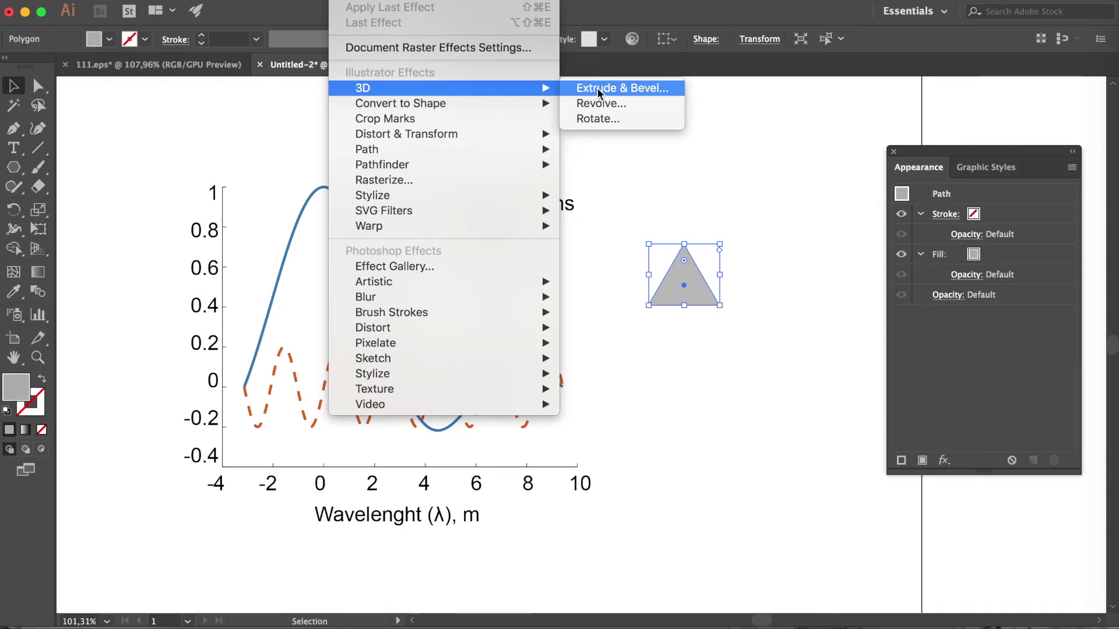
{"action": "left_click", "coordinate": [602, 92]}
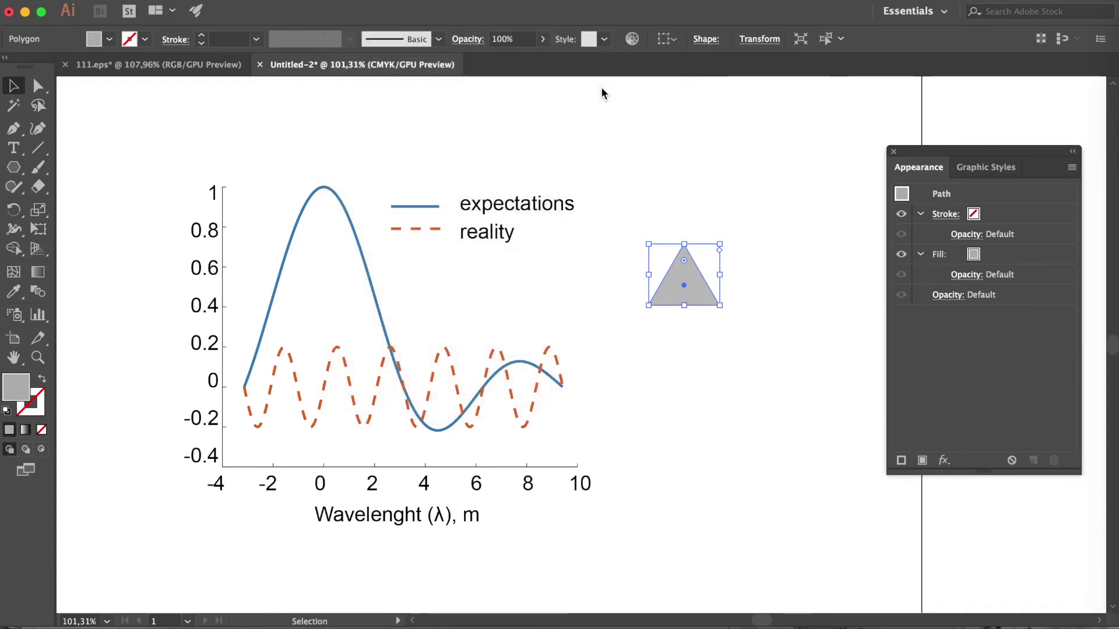
{"action": "left_click", "coordinate": [690, 329]}
{"action": "mouse_move", "coordinate": [769, 7]}
{"action": "left_mouse_down"}
{"action": "mouse_move", "coordinate": [831, 97]}
{"action": "mouse_move", "coordinate": [825, 69]}
{"action": "left_mouse_up"}
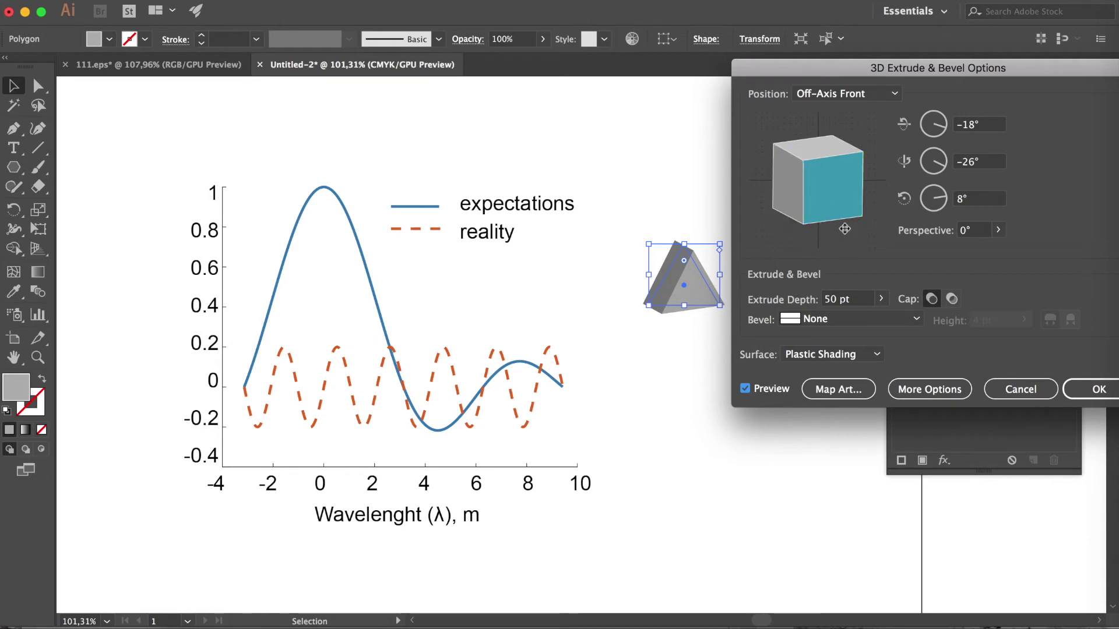
{"action": "left_click_drag", "start_coordinate": [841, 219], "coordinate": [834, 146]}
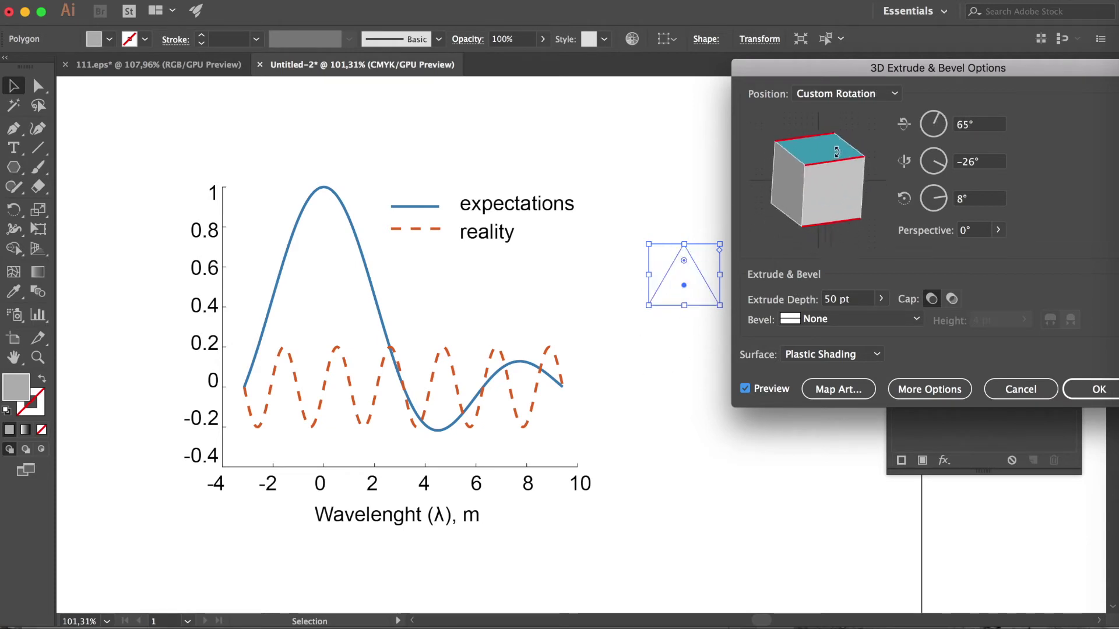
{"action": "left_click_drag", "start_coordinate": [834, 145], "coordinate": [833, 154]}
{"action": "left_click_drag", "start_coordinate": [932, 68], "coordinate": [372, 180]}
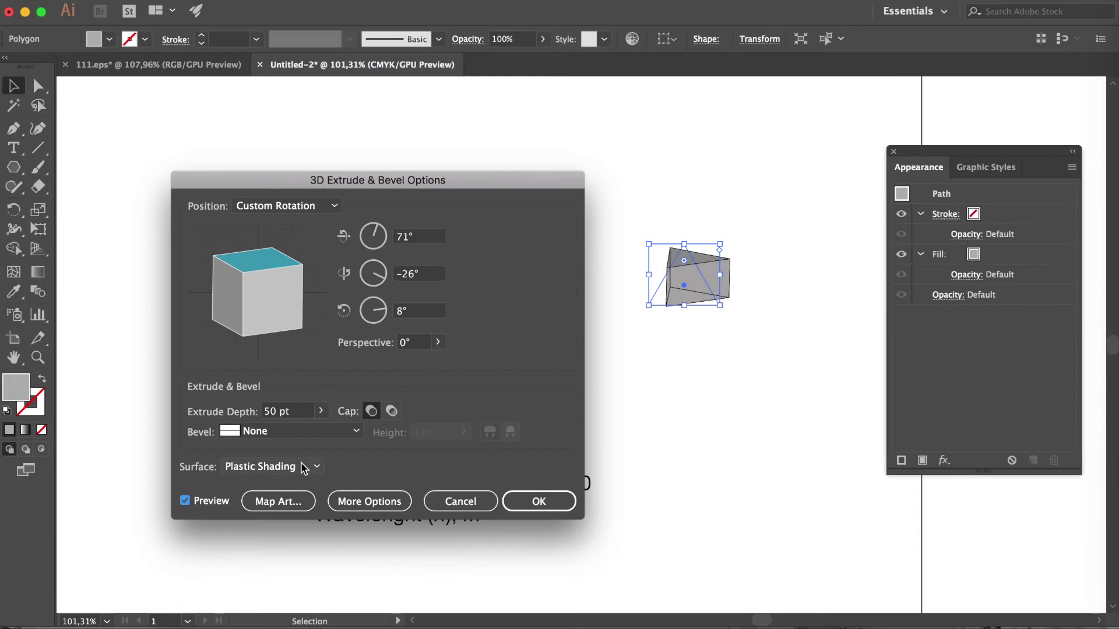
Step: Use Diffuse Shading, move the light upper-left, set ambient light to 18%, and apply
{"action": "left_click", "coordinate": [302, 469]}
{"action": "left_click", "coordinate": [273, 446]}
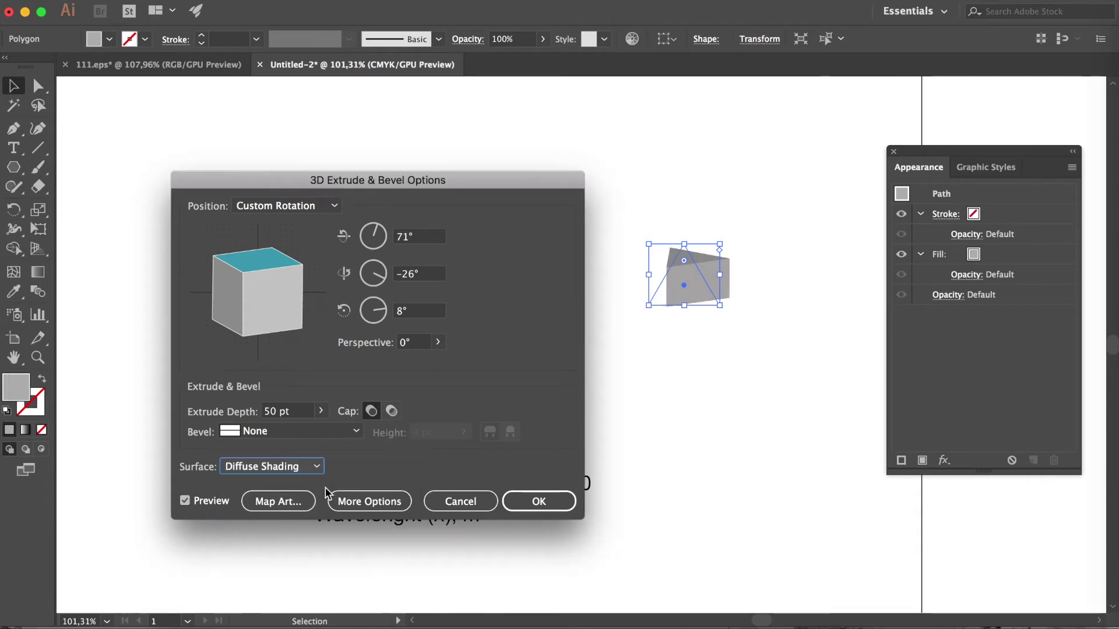
{"action": "left_click", "coordinate": [364, 501]}
{"action": "left_click_drag", "start_coordinate": [461, 175], "coordinate": [473, 72]}
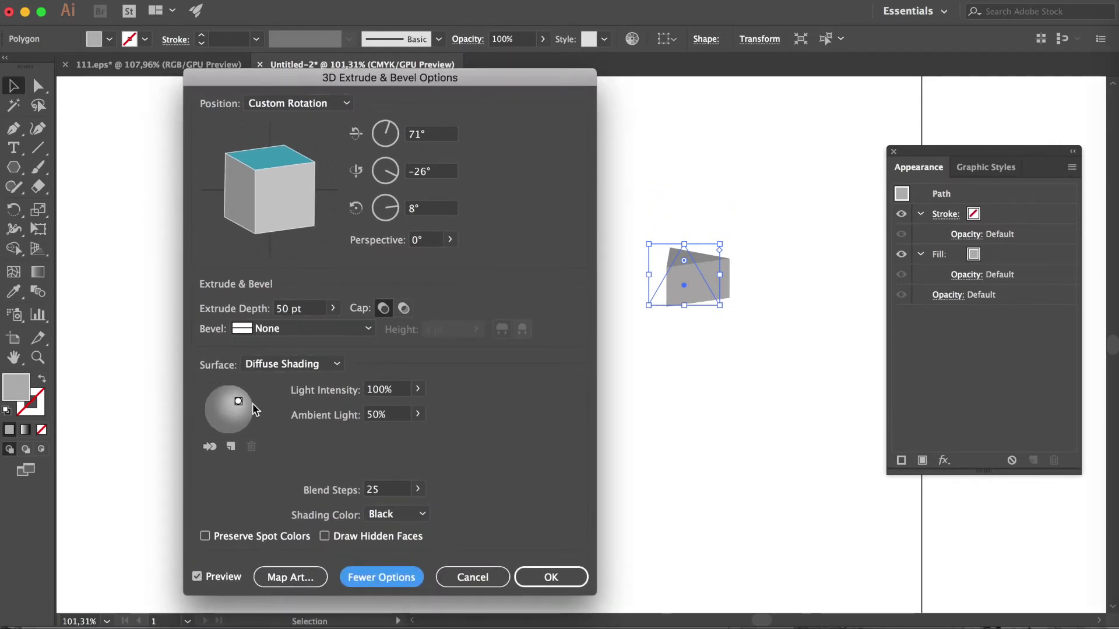
{"action": "mouse_move", "coordinate": [238, 401]}
{"action": "left_mouse_down"}
{"action": "mouse_move", "coordinate": [213, 400]}
{"action": "mouse_move", "coordinate": [243, 404]}
{"action": "left_mouse_up"}
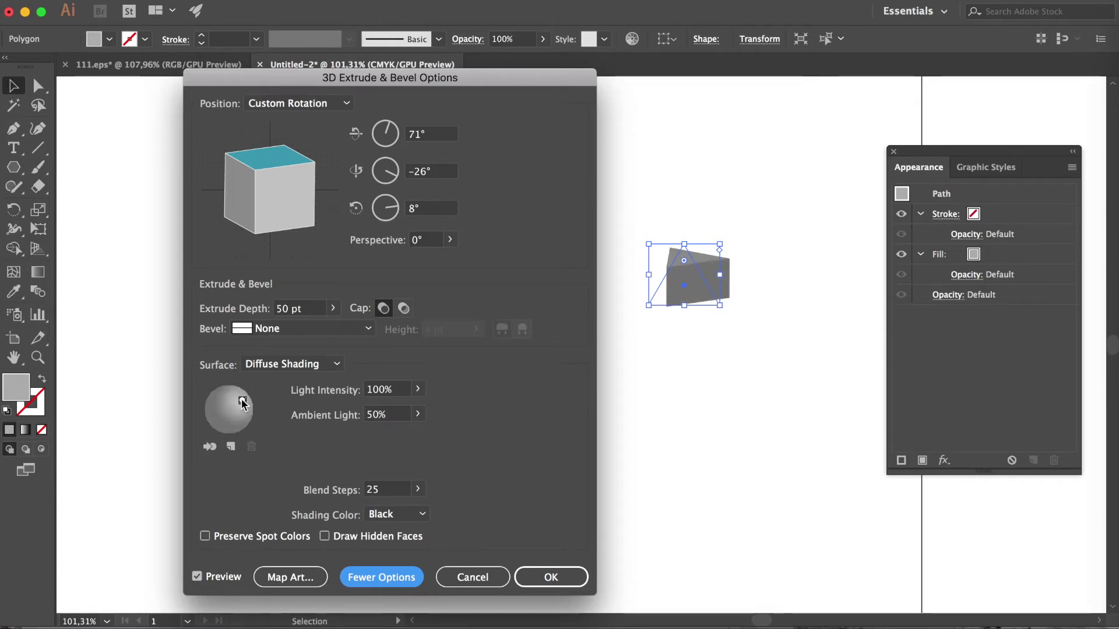
{"action": "left_click", "coordinate": [374, 415]}
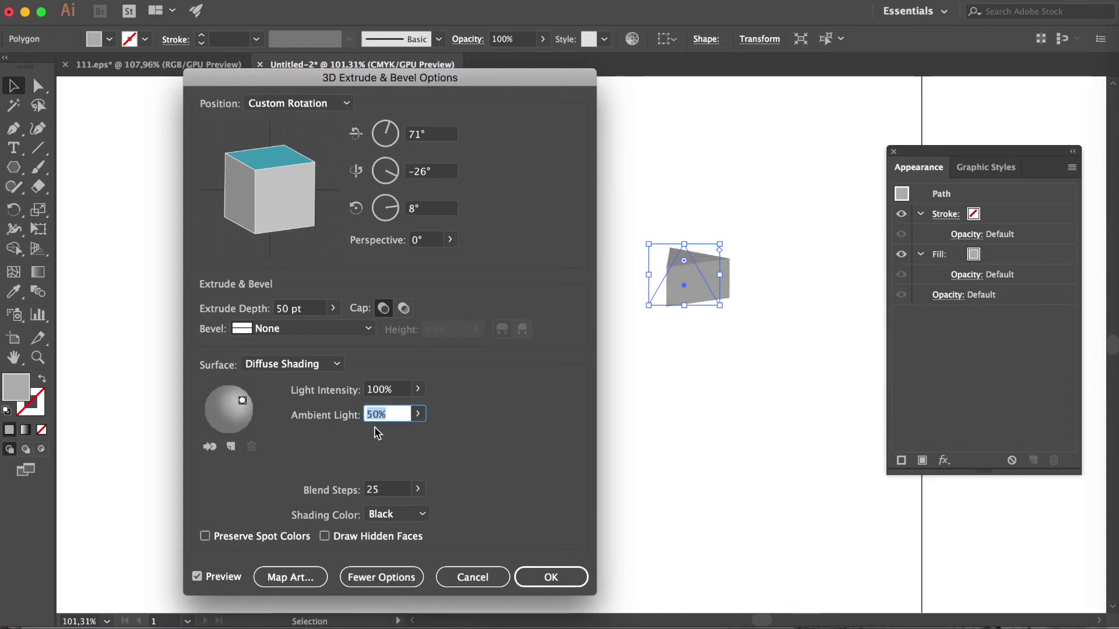
{"action": "left_click", "coordinate": [417, 414]}
{"action": "left_click_drag", "start_coordinate": [385, 434], "coordinate": [367, 435]}
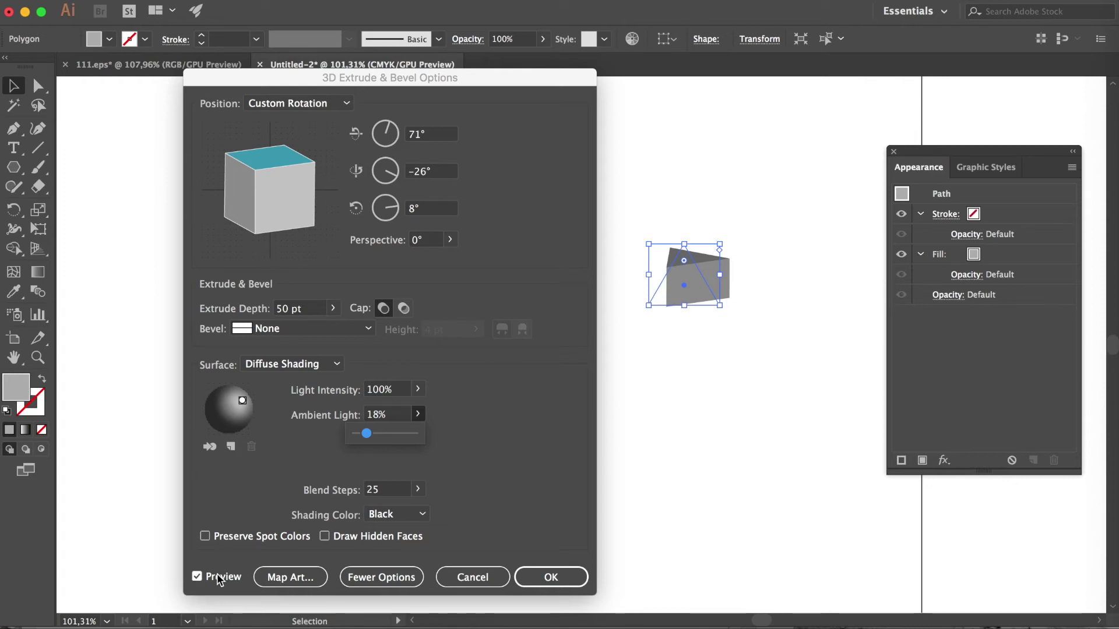
{"action": "left_click", "coordinate": [569, 578]}
{"action": "left_click", "coordinate": [109, 39]}
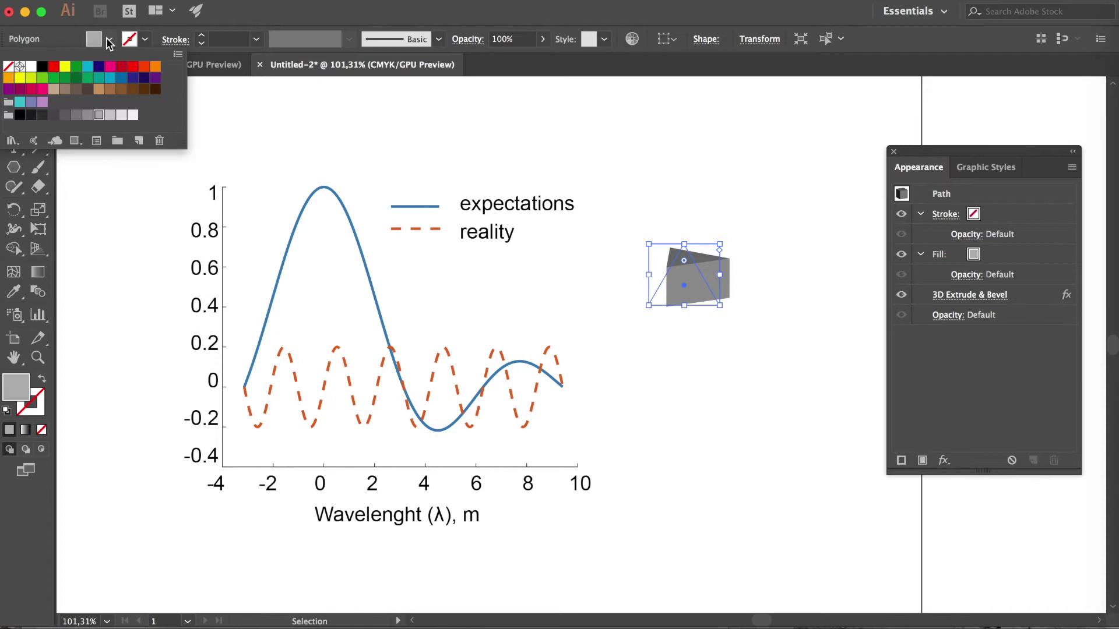
Step: Change the prism's fill to white
{"action": "left_click", "coordinate": [131, 115]}
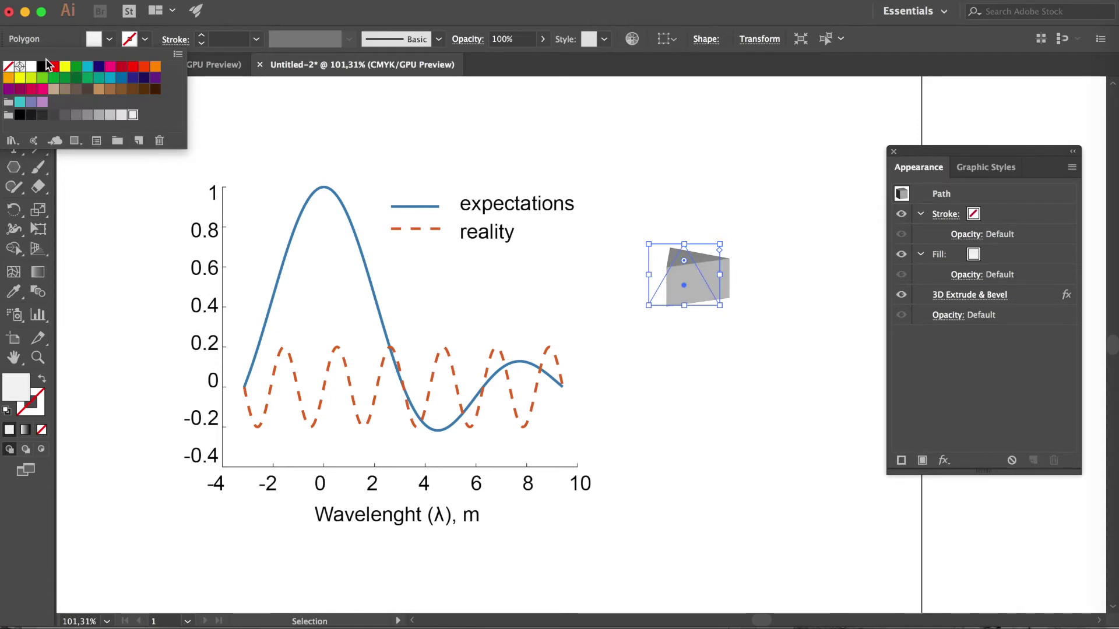
{"action": "left_click", "coordinate": [29, 68]}
{"action": "left_click", "coordinate": [837, 337]}
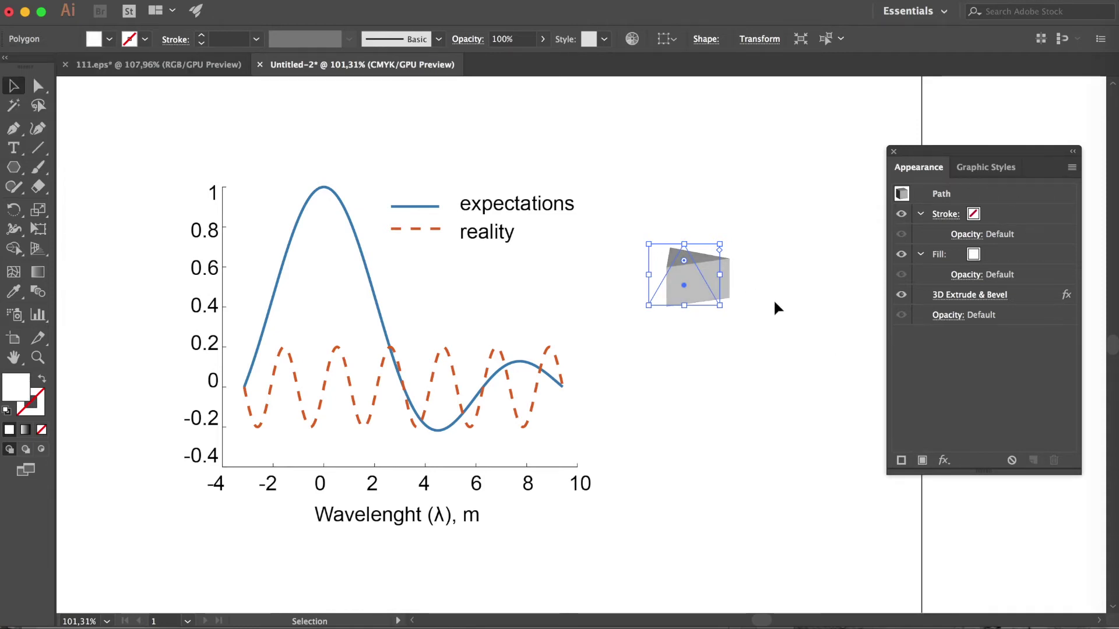
{"action": "left_click", "coordinate": [762, 181]}
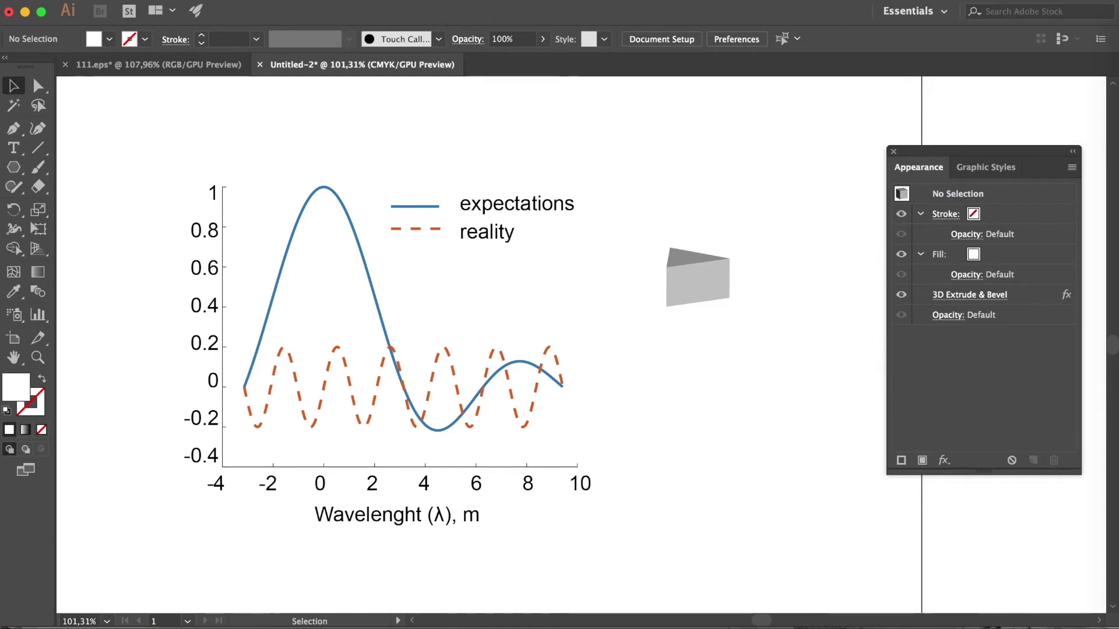
Step: Show the Appearance panel and move it up and left
{"action": "left_click", "coordinate": [462, 214]}
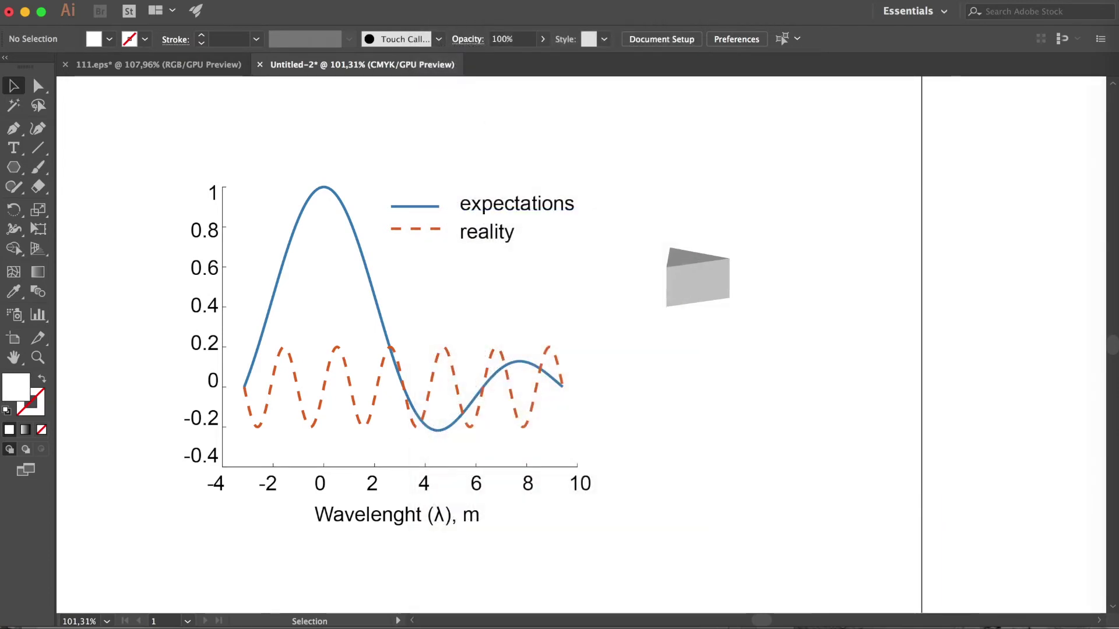
{"action": "left_click", "coordinate": [448, 1]}
{"action": "left_click", "coordinate": [467, 214]}
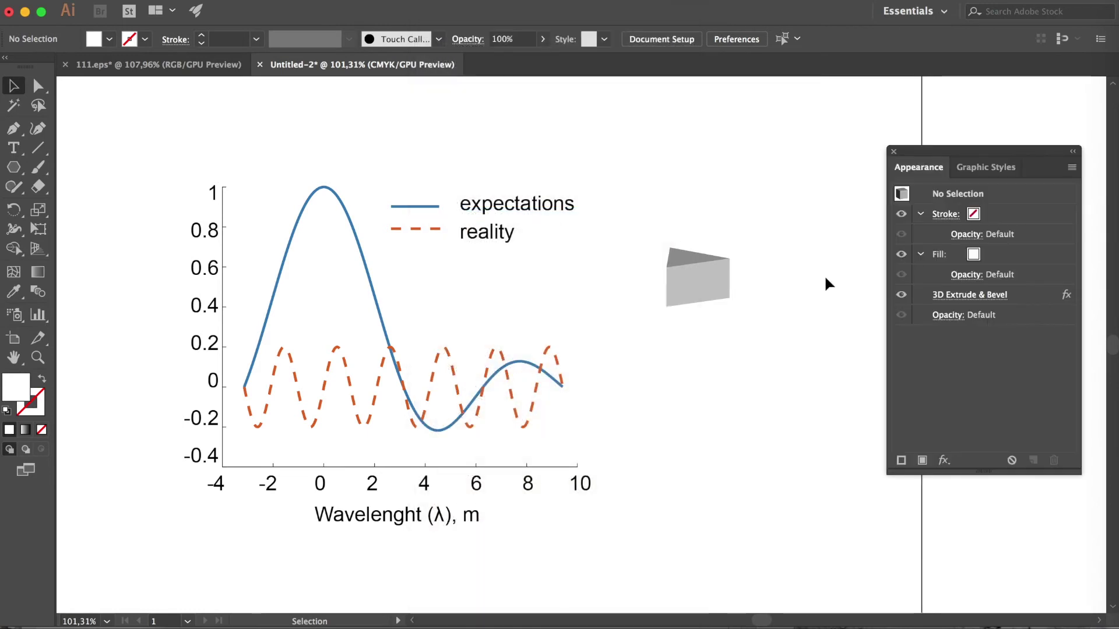
{"action": "left_click_drag", "start_coordinate": [1026, 160], "coordinate": [977, 142]}
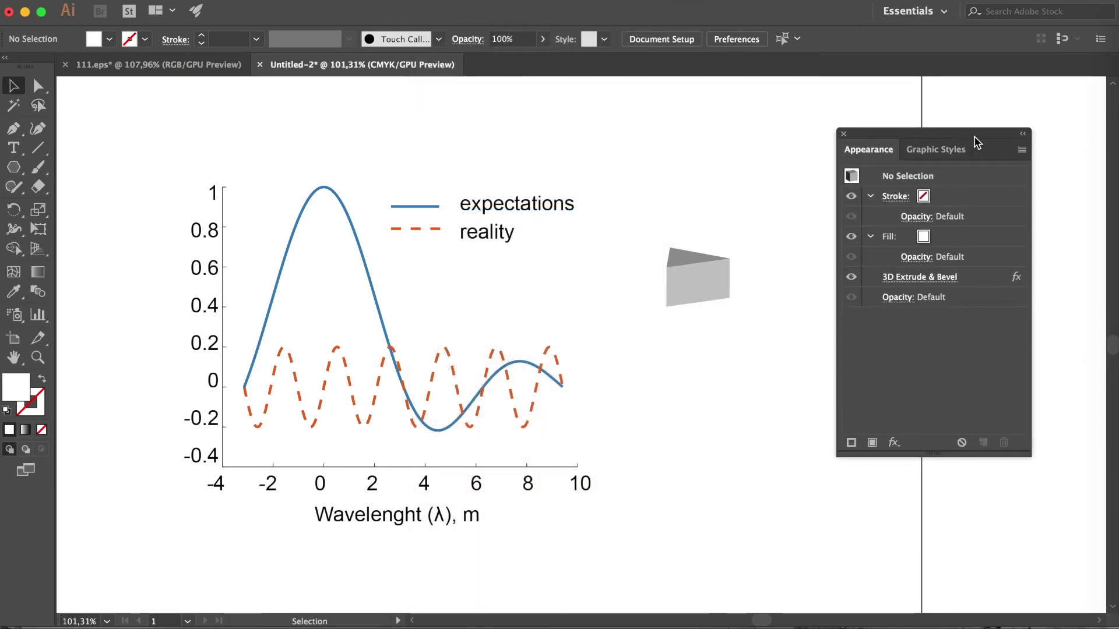
Step: Re-rotate the prism's Extrude & Bevel to 64°/-47°/18° and nudge it down-left
{"action": "left_click", "coordinate": [911, 281]}
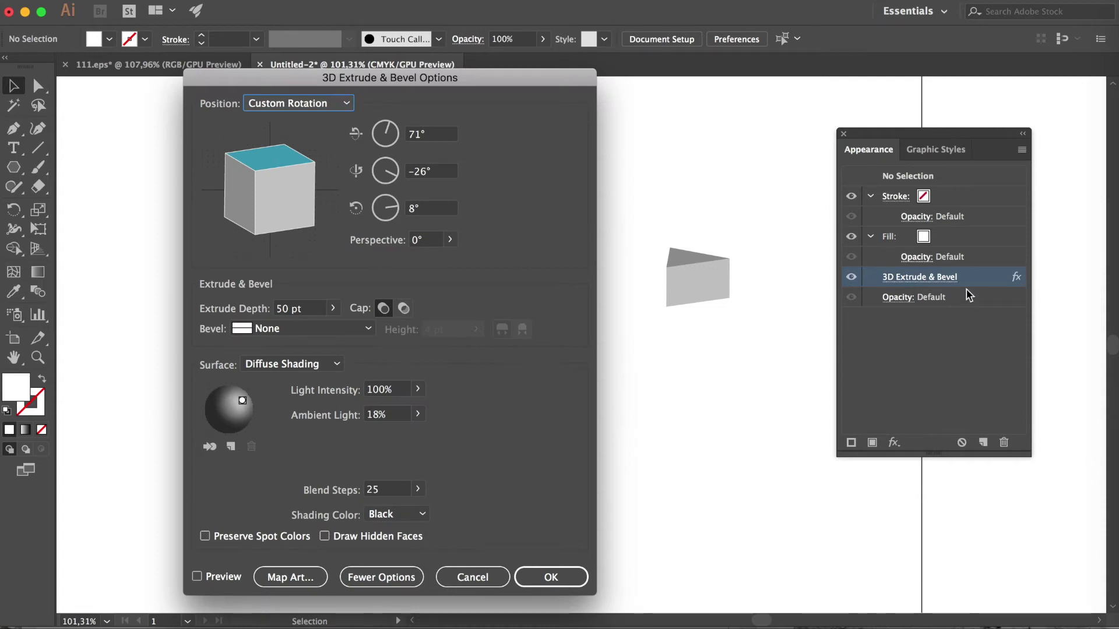
{"action": "left_click", "coordinate": [197, 576]}
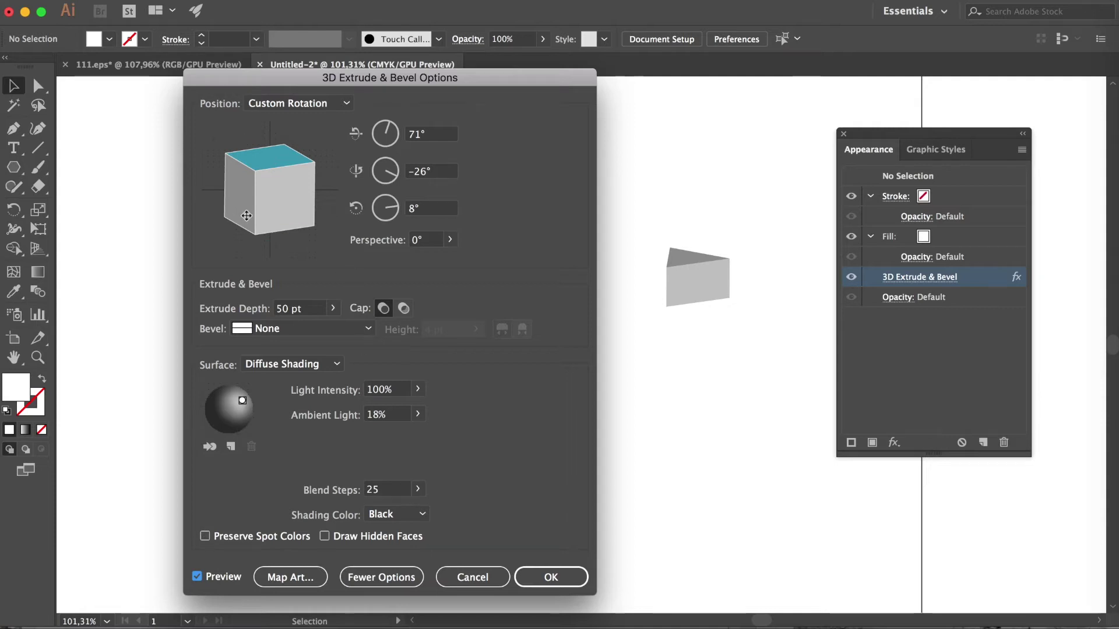
{"action": "left_click_drag", "start_coordinate": [245, 217], "coordinate": [273, 205]}
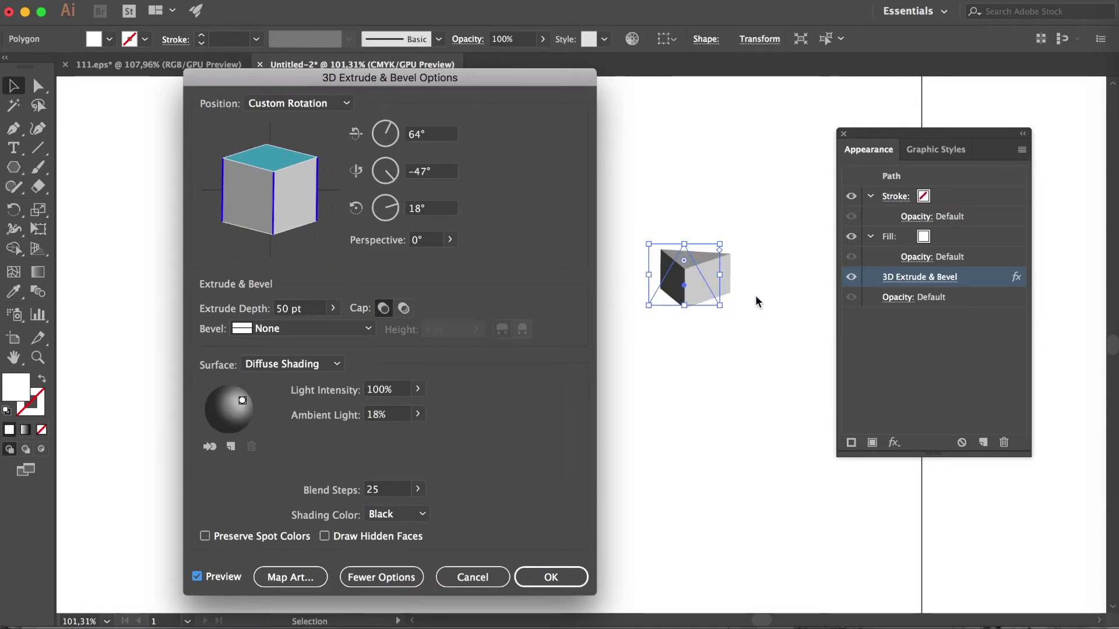
{"action": "key", "text": "Return"}
{"action": "left_click", "coordinate": [718, 390]}
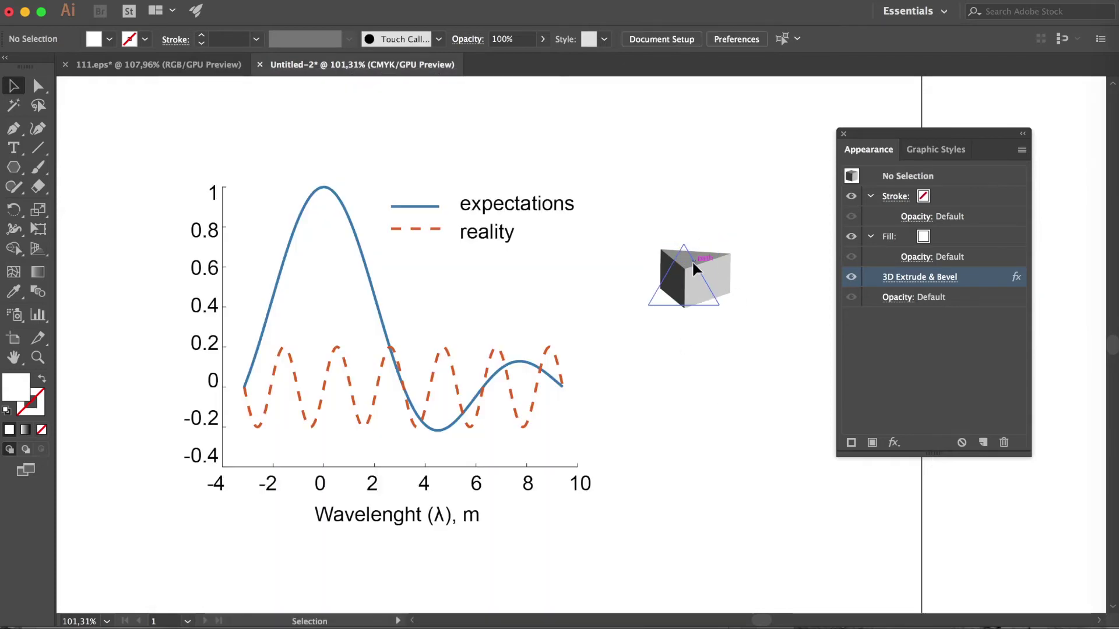
{"action": "left_click_drag", "start_coordinate": [692, 267], "coordinate": [672, 285]}
{"action": "left_click", "coordinate": [773, 377]}
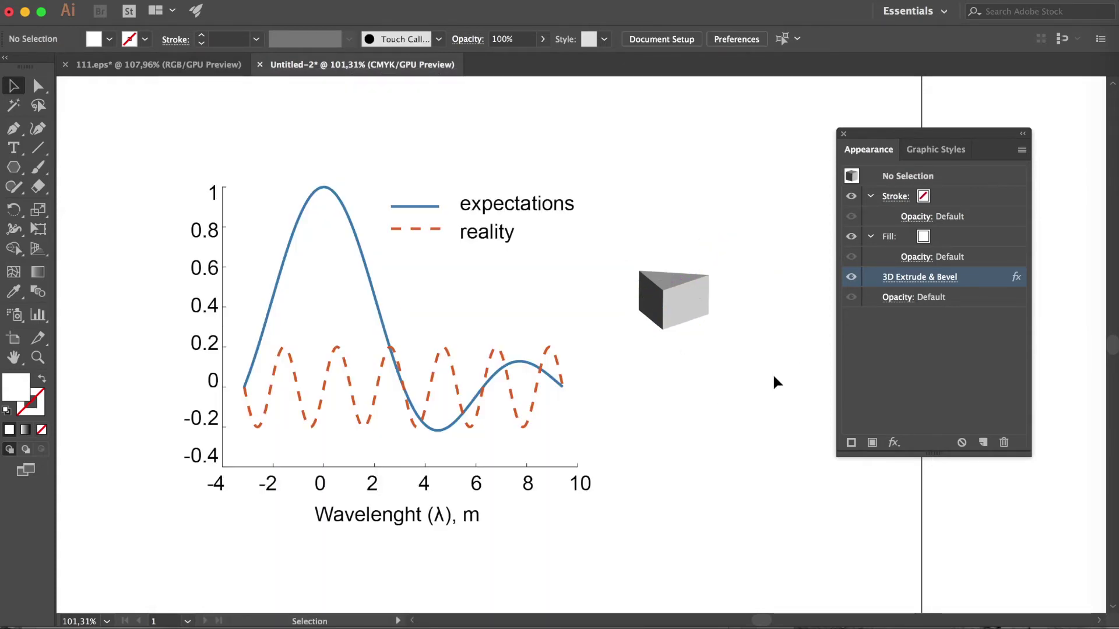
{"action": "scroll", "coordinate": [606, 217], "scroll_direction": "down", "scroll_amount": 3}
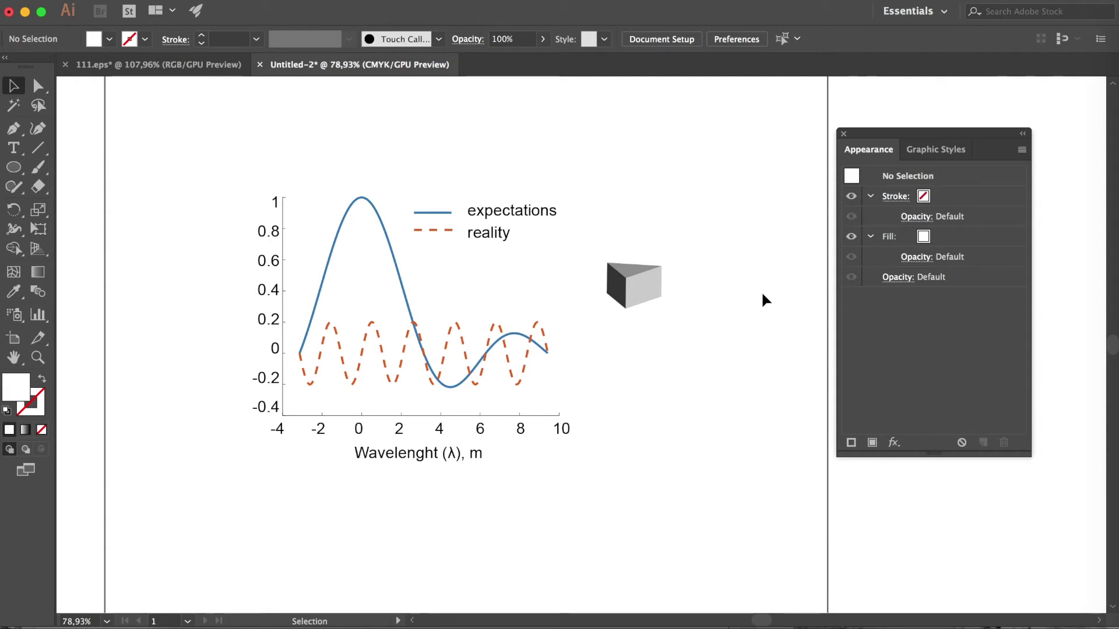
Step: Draw a tall ellipse to the right of the prism
{"action": "left_click_drag", "start_coordinate": [13, 167], "coordinate": [76, 206]}
{"action": "left_click_drag", "start_coordinate": [697, 154], "coordinate": [775, 393]}
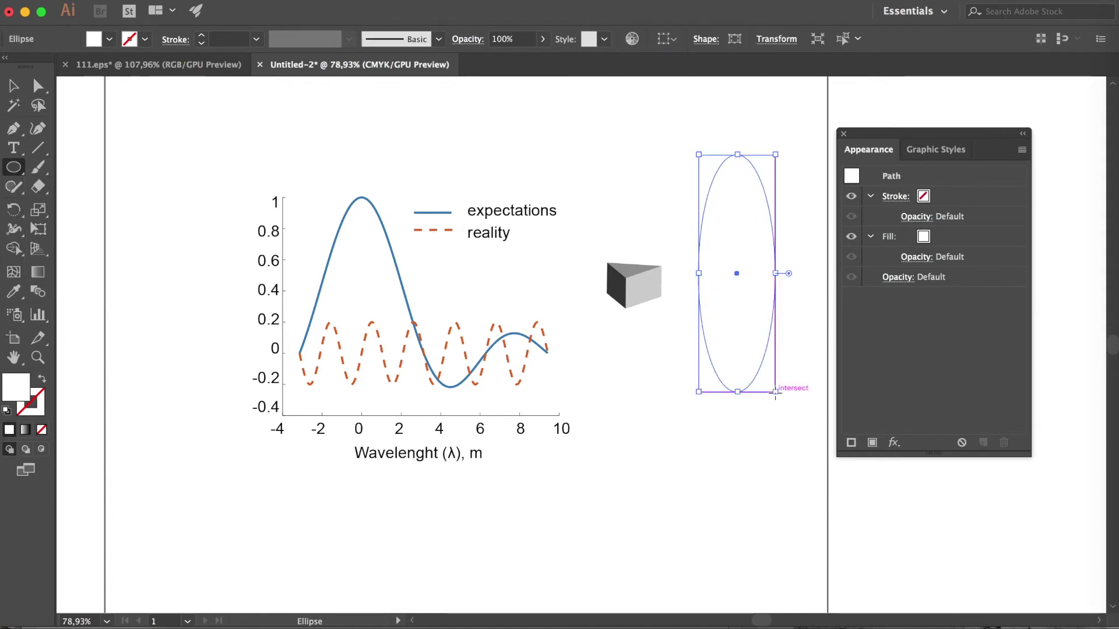
{"action": "key", "text": "a"}
{"action": "scroll", "coordinate": [712, 225], "scroll_direction": "right", "scroll_amount": 5}
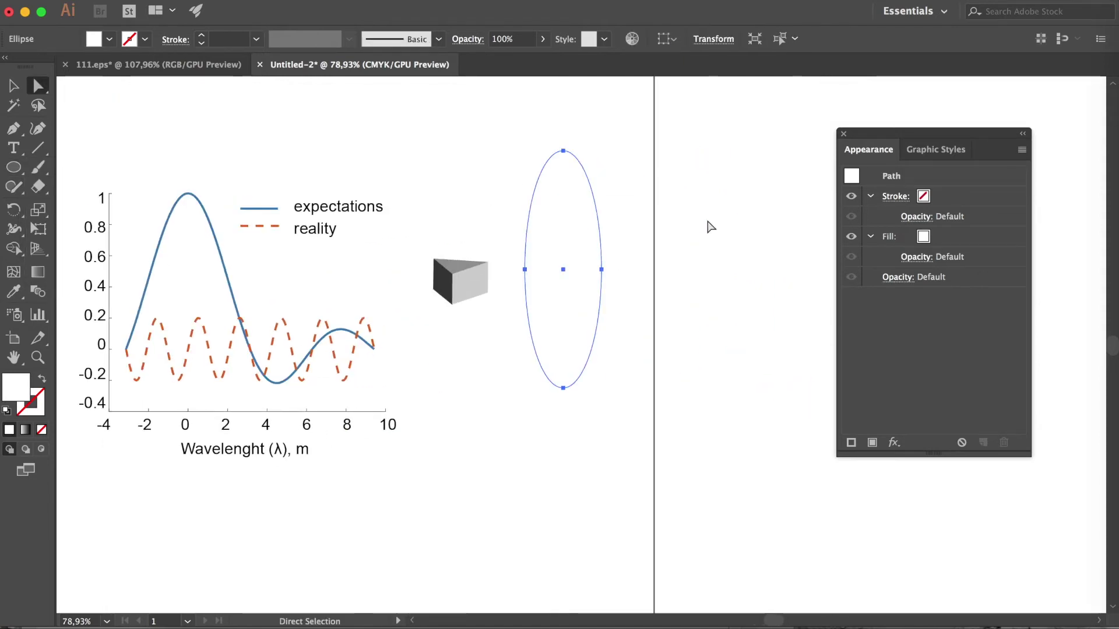
{"action": "scroll", "coordinate": [641, 222], "scroll_direction": "up", "scroll_amount": 2}
{"action": "scroll", "coordinate": [595, 217], "scroll_direction": "up", "scroll_amount": 3}
{"action": "scroll", "coordinate": [595, 217], "scroll_direction": "left", "scroll_amount": 2}
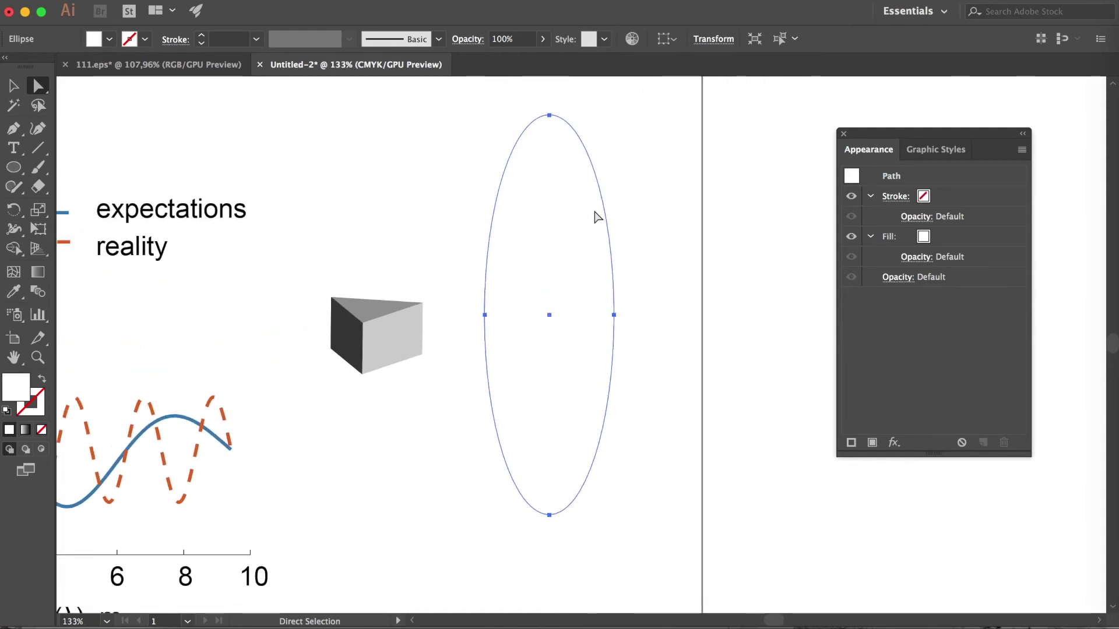
Step: Add anchors on the ellipse's right edge and delete its left anchor to leave a half arc
{"action": "left_click", "coordinate": [13, 131]}
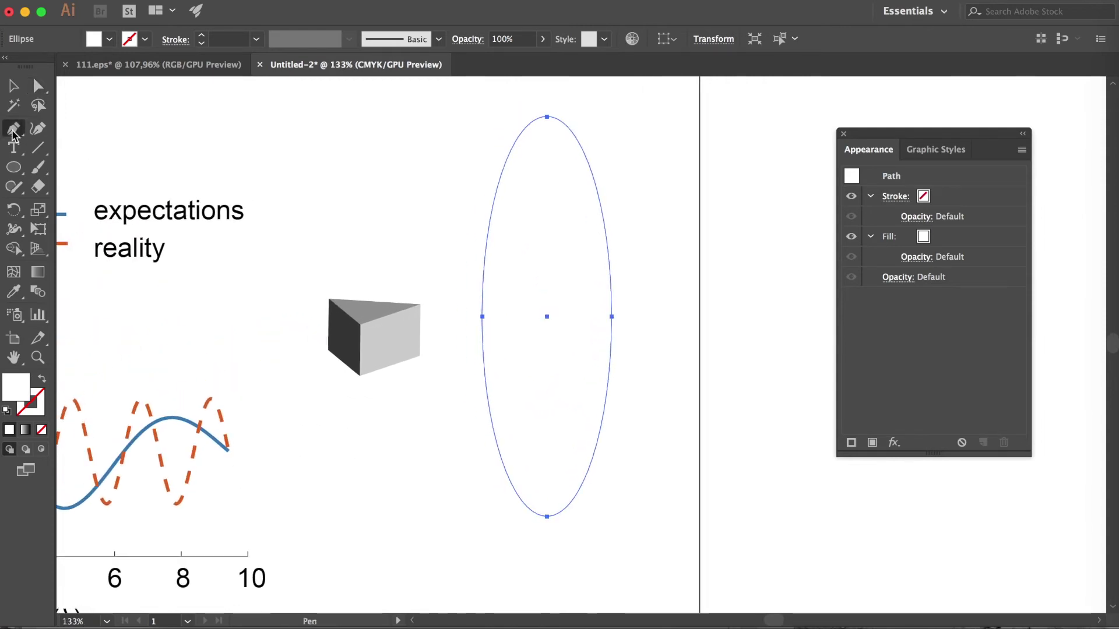
{"action": "left_click", "coordinate": [601, 206]}
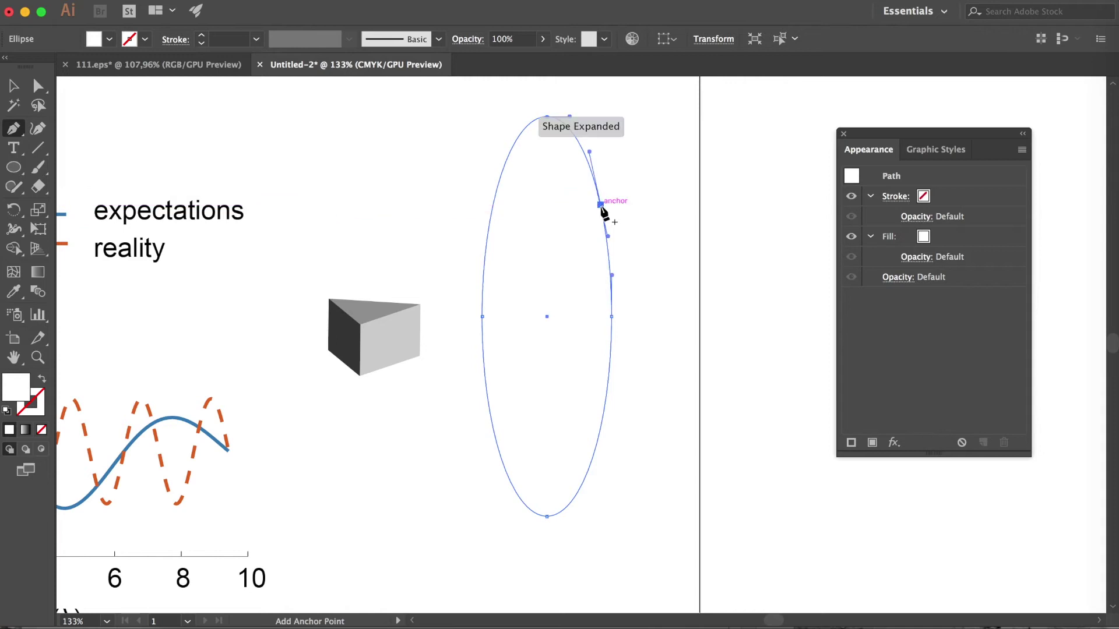
{"action": "left_click", "coordinate": [598, 437]}
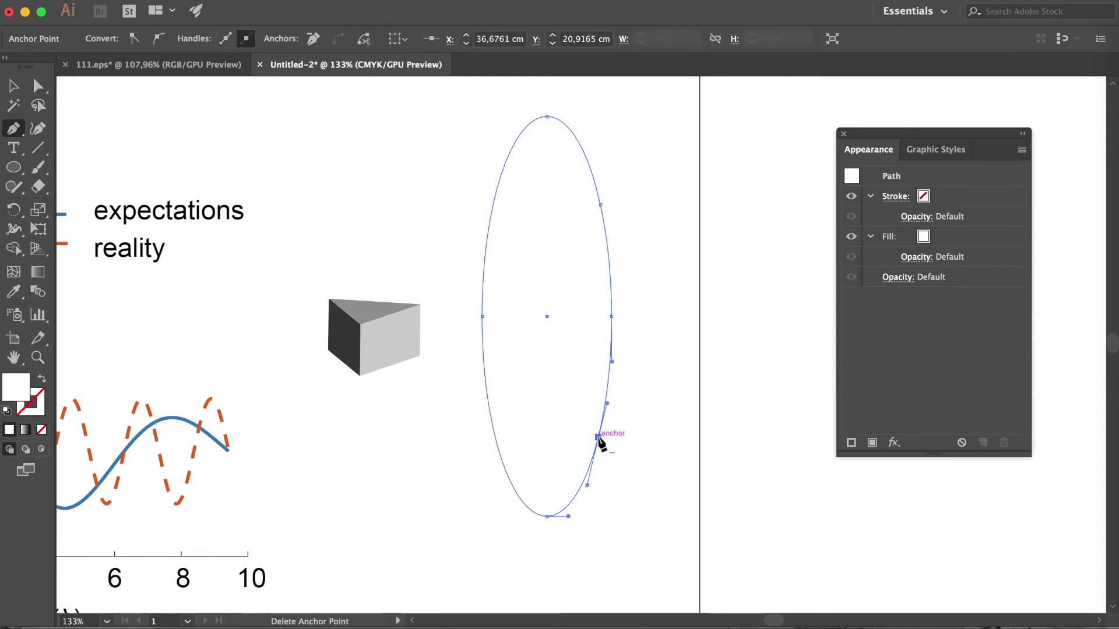
{"action": "key", "text": "a"}
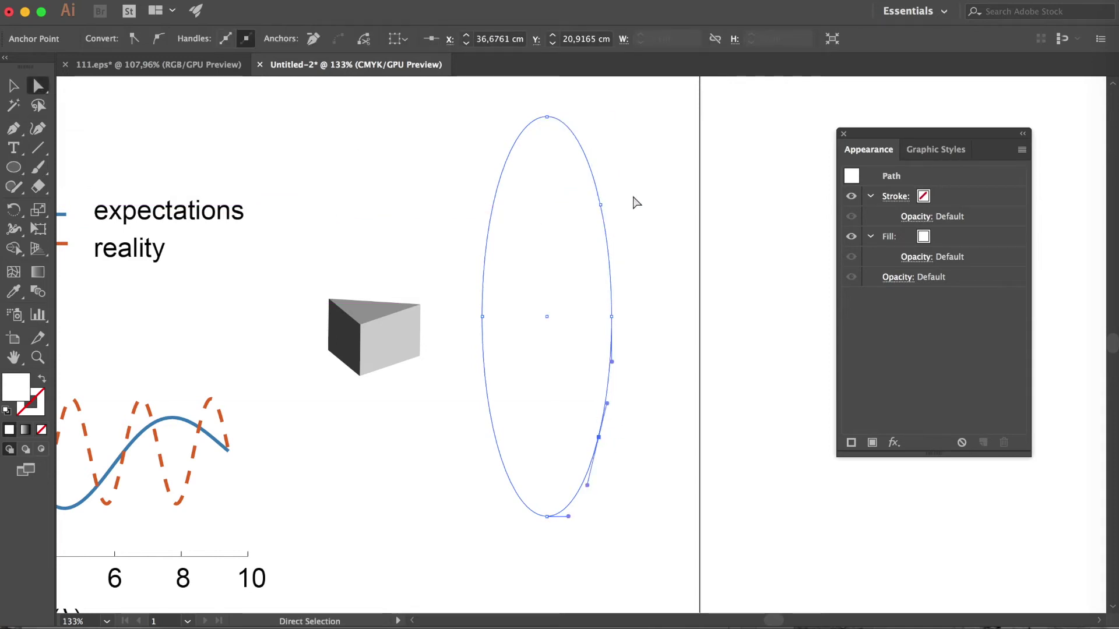
{"action": "left_click", "coordinate": [601, 205]}
{"action": "left_click", "coordinate": [482, 318]}
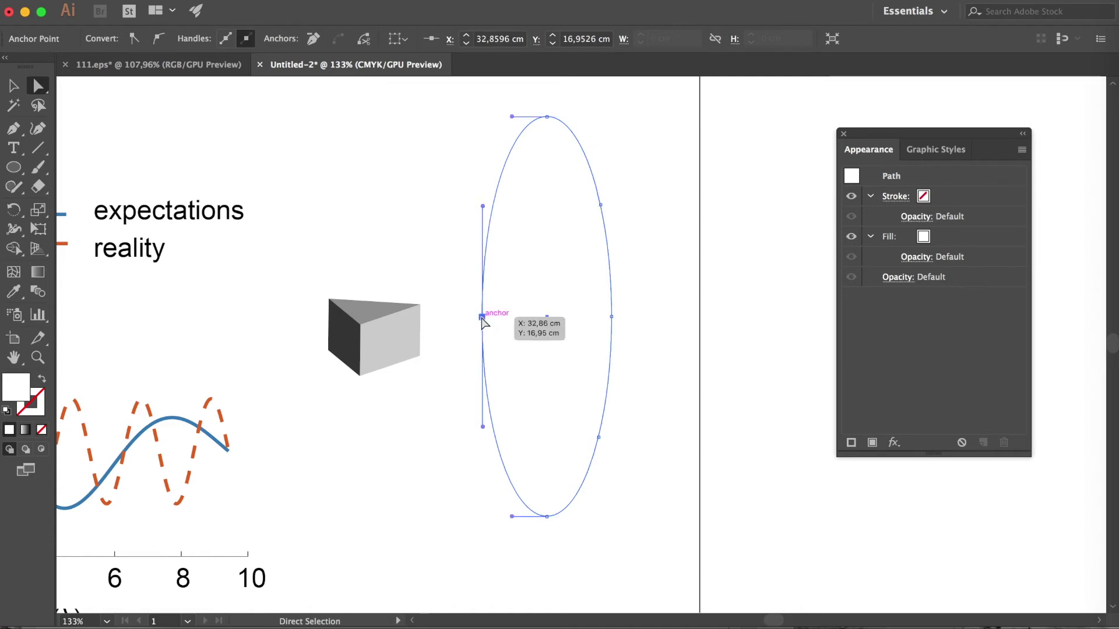
{"action": "key", "text": "Delete"}
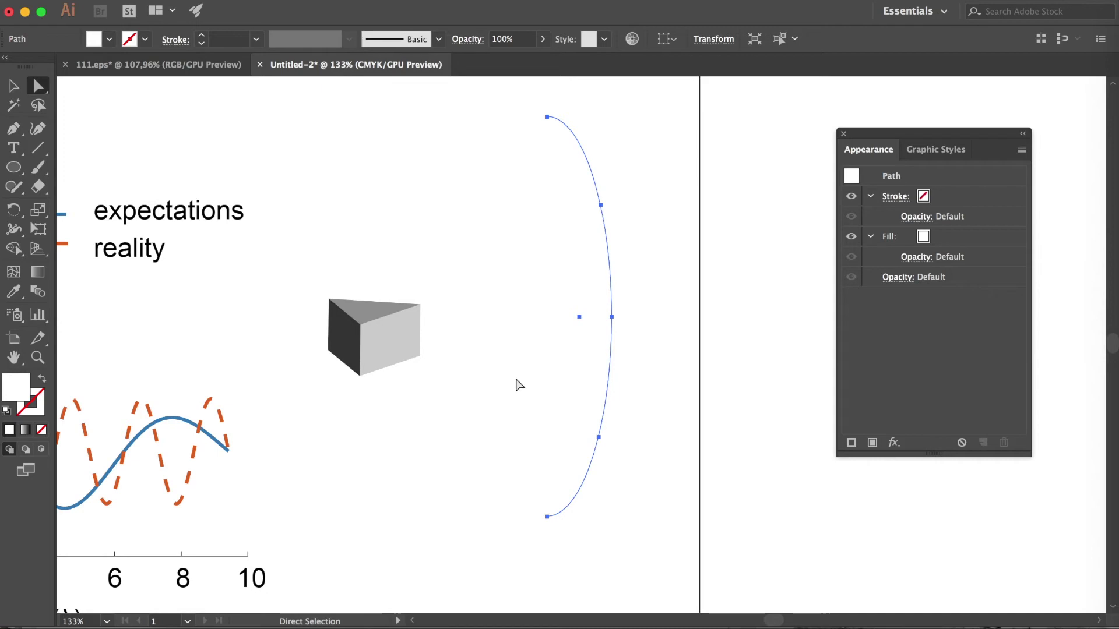
Step: Reshape the arc's upper anchor, converting corner to smooth and adjusting its direction handles
{"action": "left_click", "coordinate": [600, 207]}
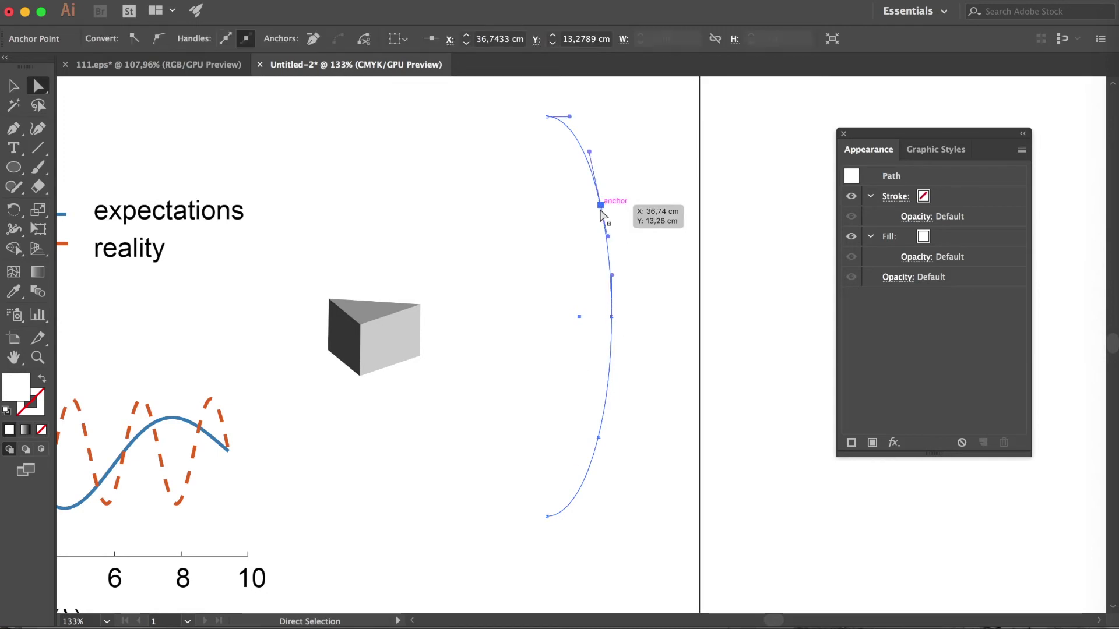
{"action": "mouse_move", "coordinate": [601, 206]}
{"action": "left_mouse_down"}
{"action": "mouse_move", "coordinate": [579, 312]}
{"action": "mouse_move", "coordinate": [617, 205]}
{"action": "left_mouse_up"}
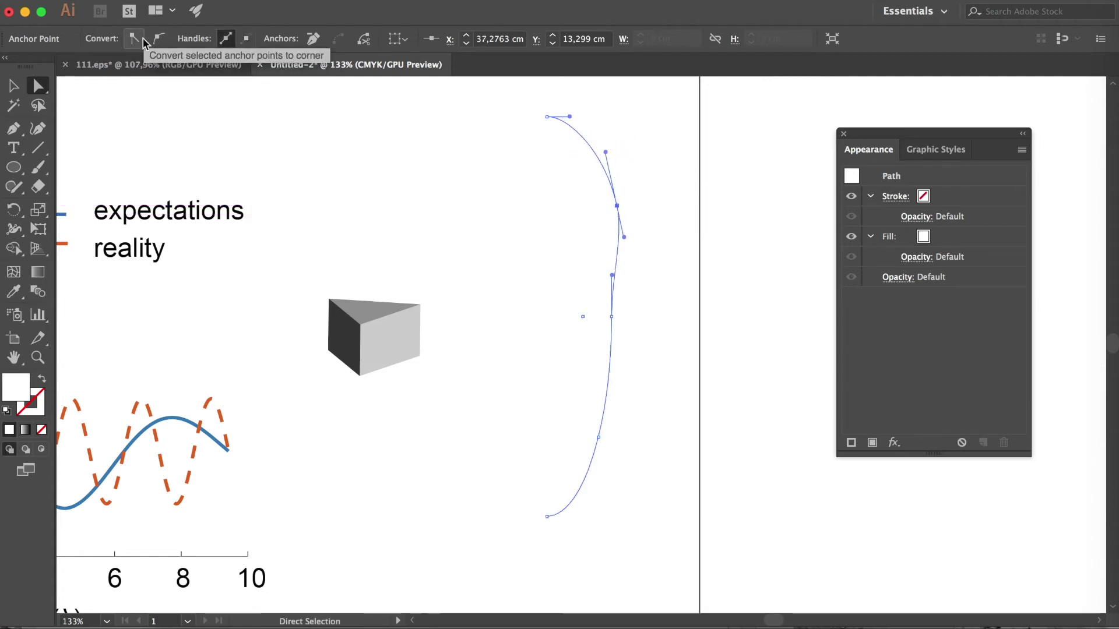
{"action": "left_click", "coordinate": [245, 38]}
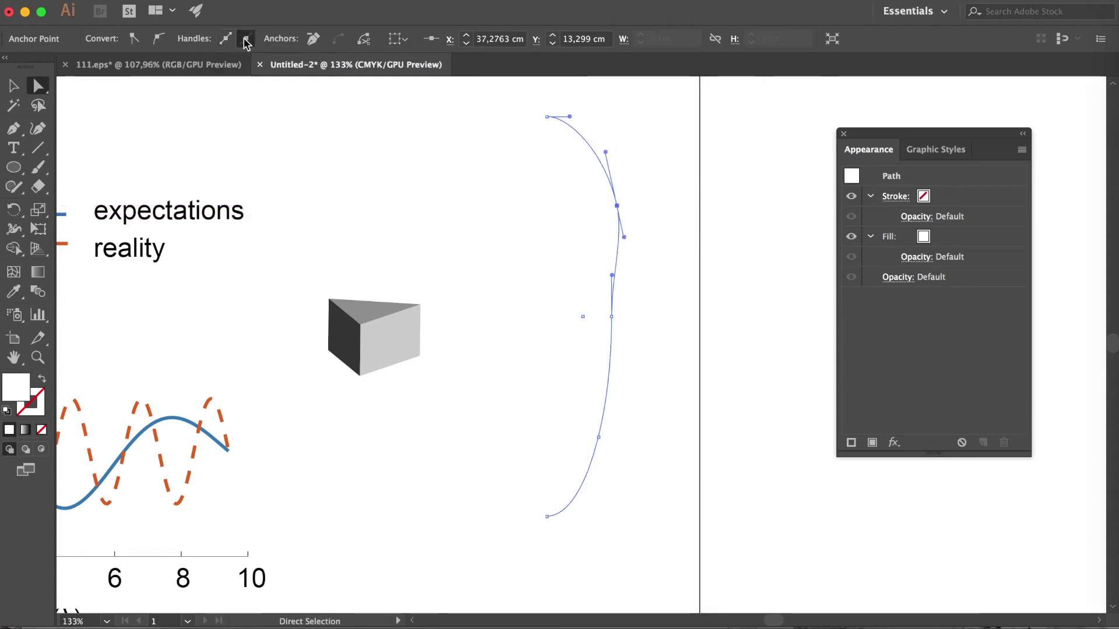
{"action": "left_click", "coordinate": [133, 39]}
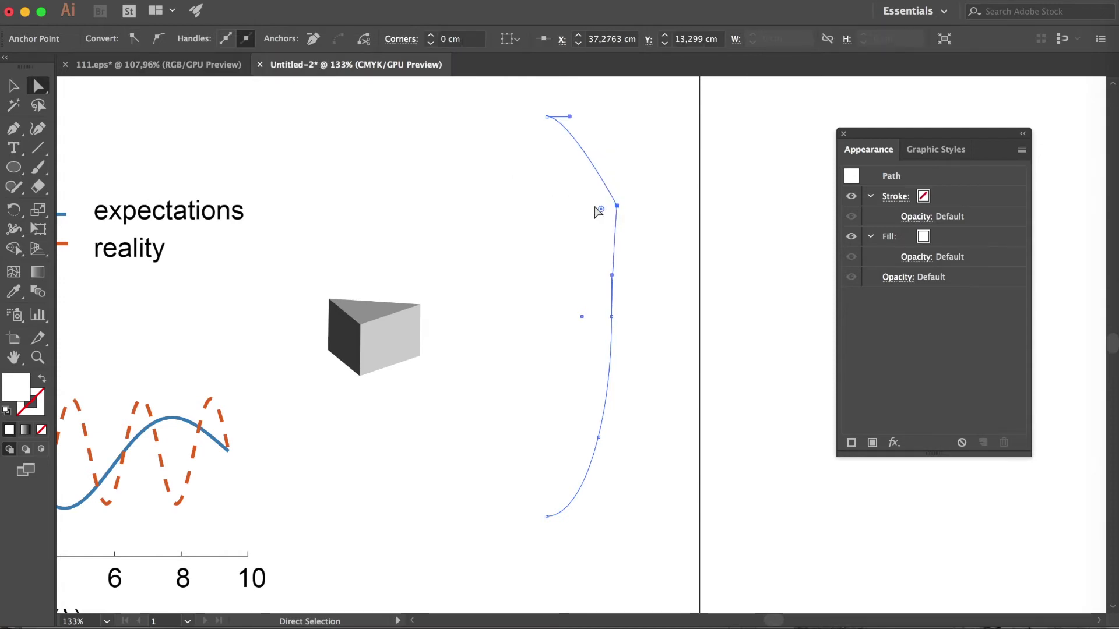
{"action": "left_click", "coordinate": [158, 38]}
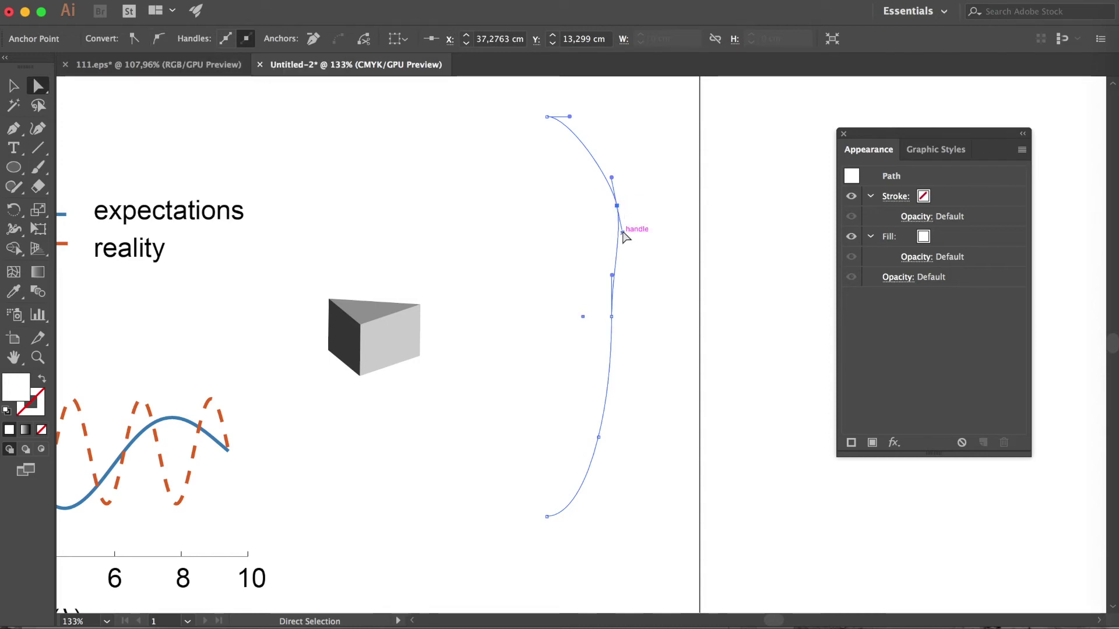
{"action": "left_click_drag", "start_coordinate": [621, 229], "coordinate": [621, 233]}
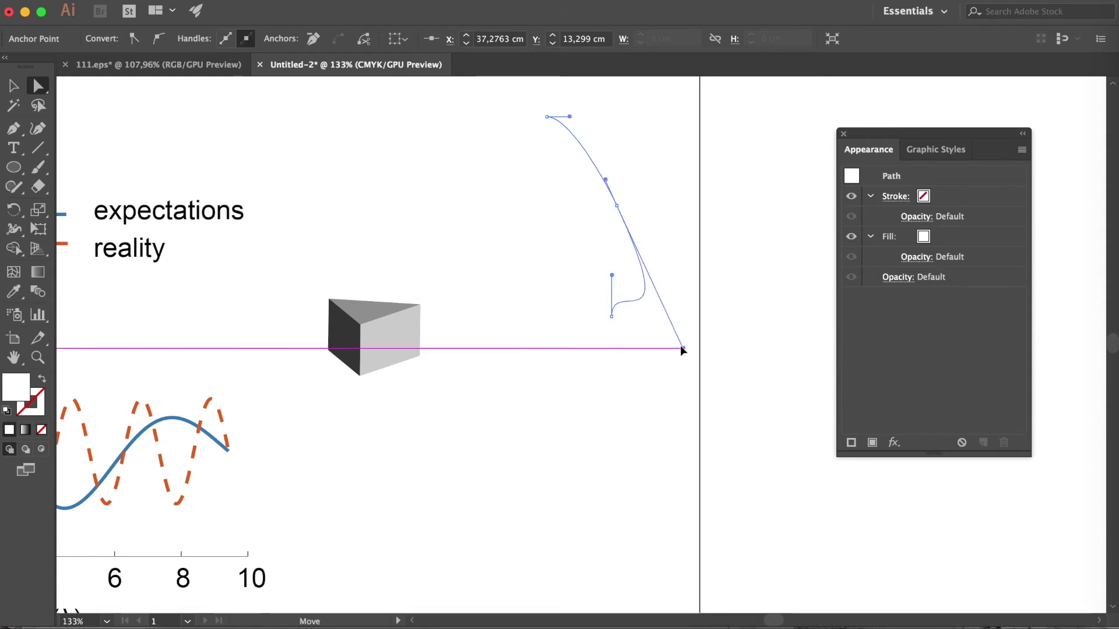
{"action": "mouse_move", "coordinate": [611, 177]}
{"action": "left_mouse_down"}
{"action": "mouse_move", "coordinate": [610, 140]}
{"action": "mouse_move", "coordinate": [612, 177]}
{"action": "left_mouse_up"}
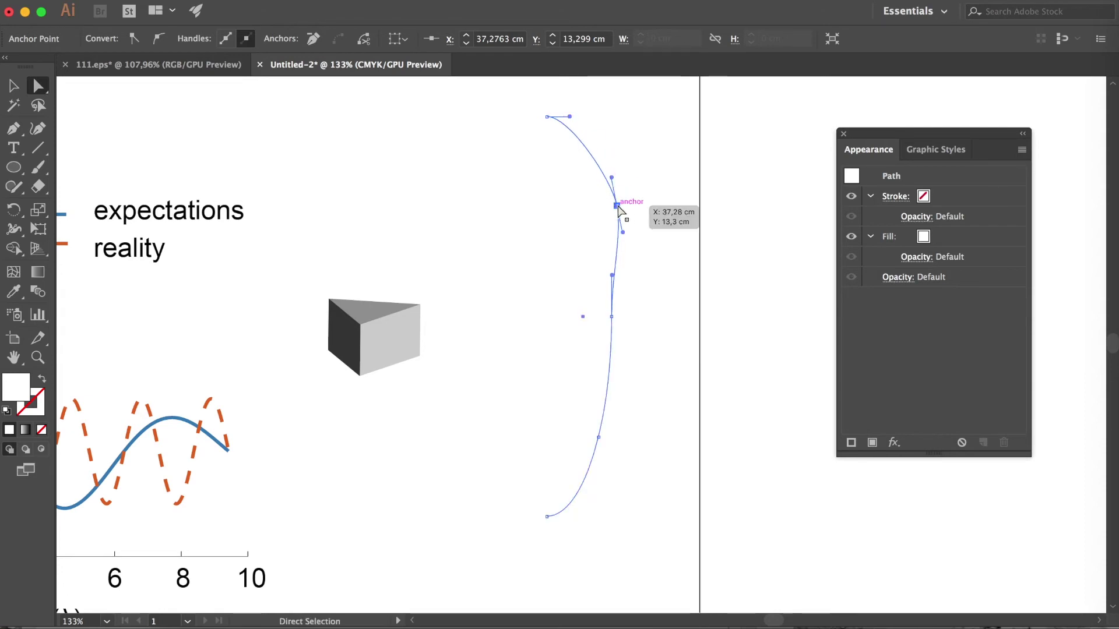
{"action": "left_click", "coordinate": [13, 128]}
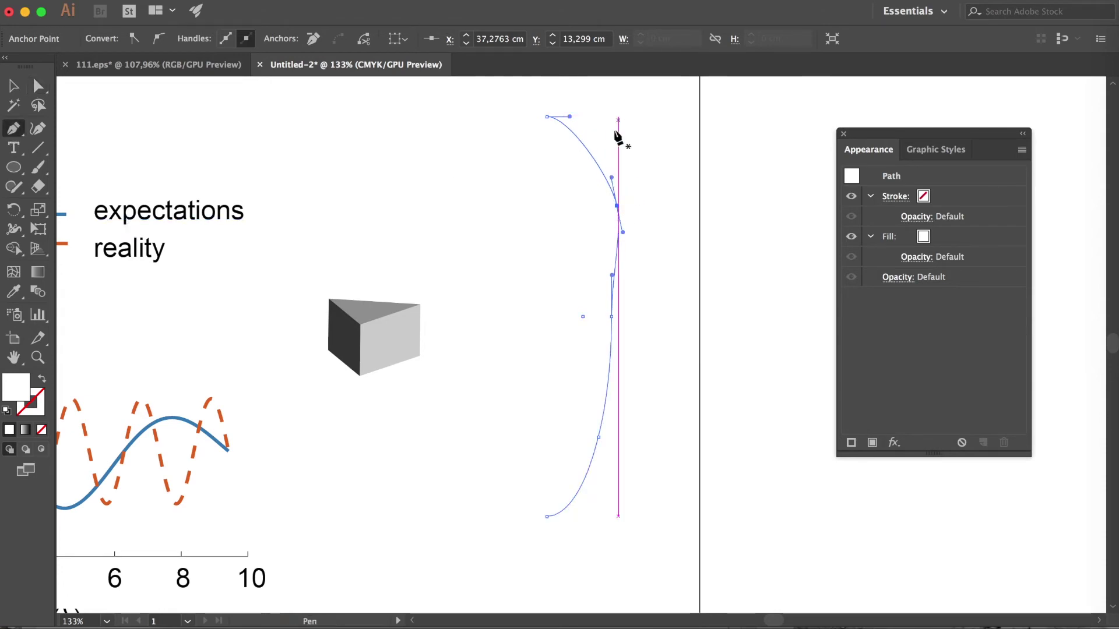
Step: Add an anchor and drag anchors and handles to form top and lower loops meeting at a centre point
{"action": "left_click", "coordinate": [593, 158]}
{"action": "key", "text": "a"}
{"action": "left_click_drag", "start_coordinate": [612, 209], "coordinate": [552, 317]}
{"action": "mouse_move", "coordinate": [626, 429]}
{"action": "left_mouse_down"}
{"action": "mouse_move", "coordinate": [603, 320]}
{"action": "mouse_move", "coordinate": [568, 315]}
{"action": "left_mouse_up"}
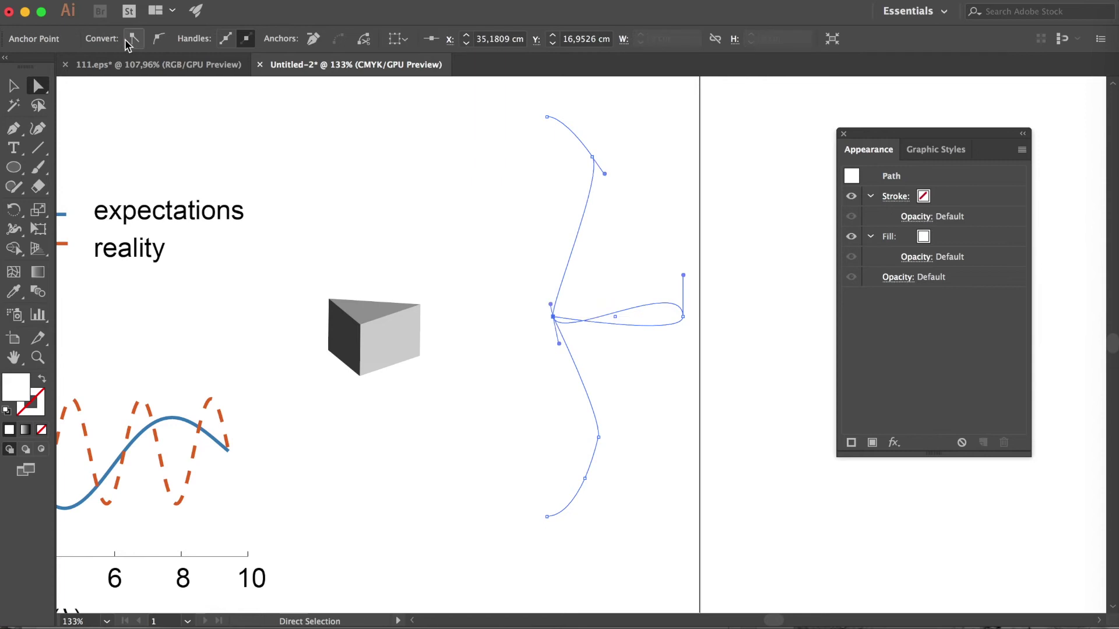
{"action": "mouse_move", "coordinate": [592, 157]}
{"action": "left_mouse_down"}
{"action": "mouse_move", "coordinate": [610, 167]}
{"action": "mouse_move", "coordinate": [554, 320]}
{"action": "mouse_move", "coordinate": [622, 175]}
{"action": "mouse_move", "coordinate": [697, 214]}
{"action": "left_mouse_up"}
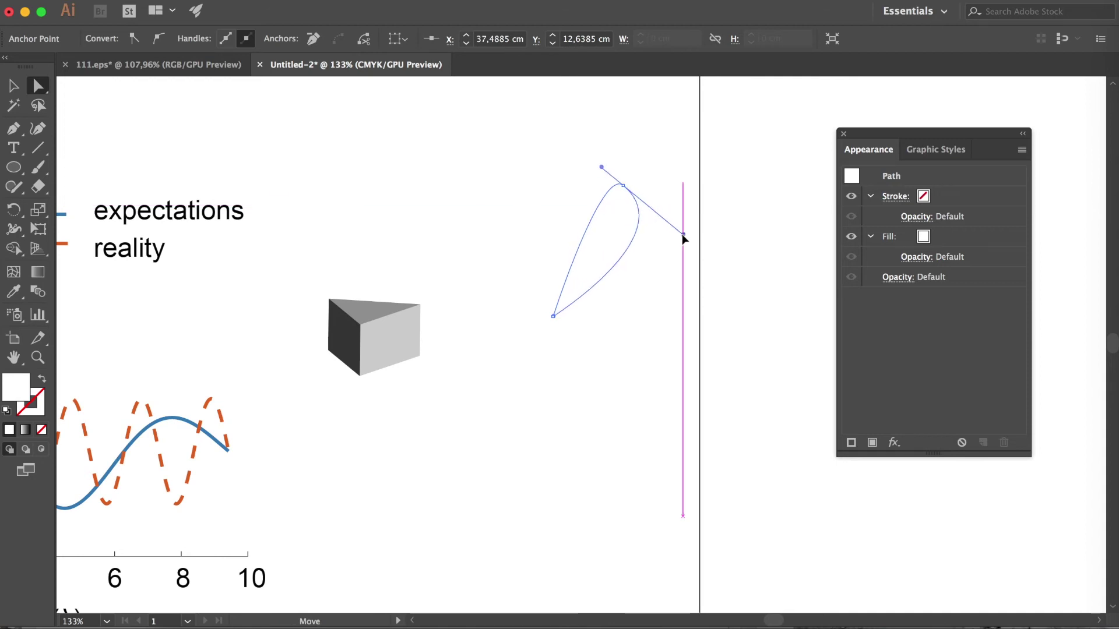
{"action": "left_click_drag", "start_coordinate": [596, 174], "coordinate": [574, 166]}
{"action": "left_click_drag", "start_coordinate": [598, 437], "coordinate": [625, 402]}
{"action": "left_click_drag", "start_coordinate": [547, 517], "coordinate": [552, 319]}
{"action": "left_click", "coordinate": [553, 318]}
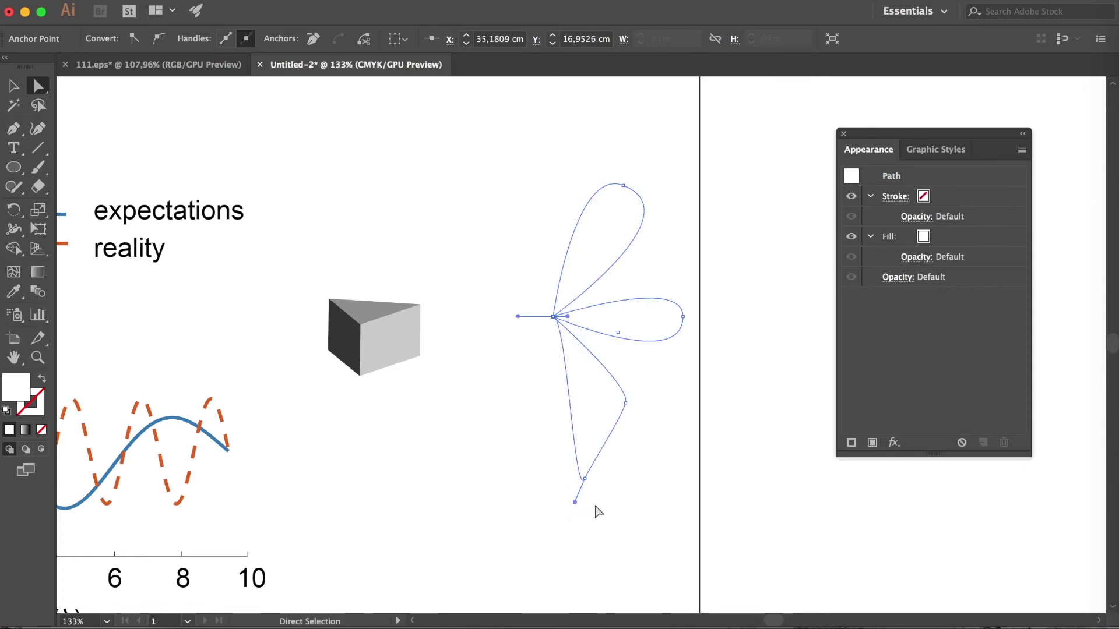
Step: Delete the bottom end point and refine anchors and handles into three petals
{"action": "left_click", "coordinate": [13, 128]}
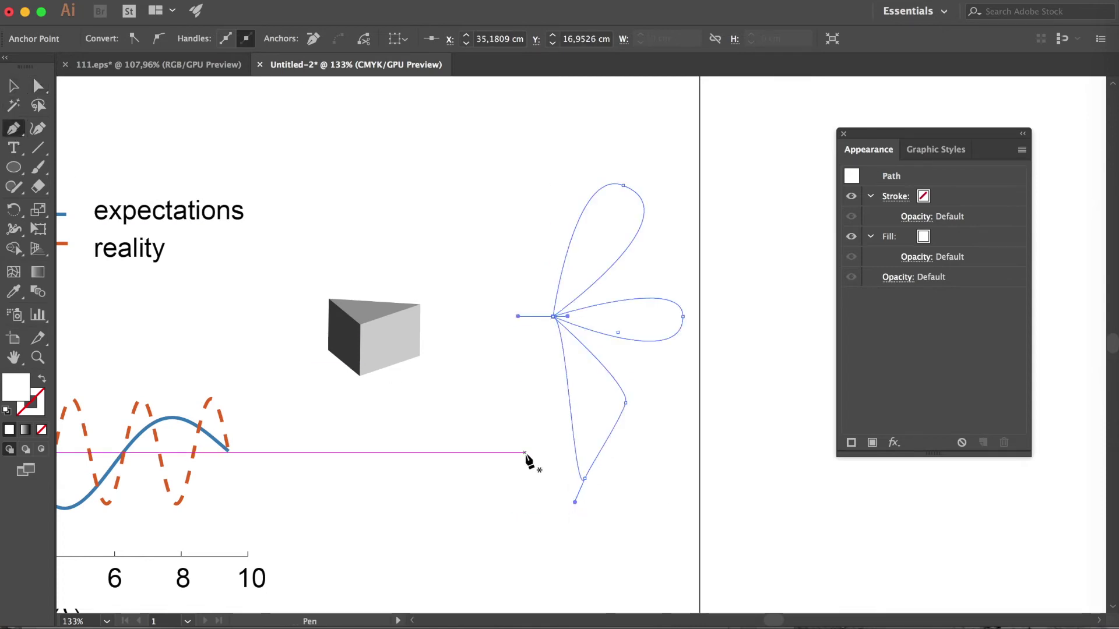
{"action": "left_click", "coordinate": [585, 479]}
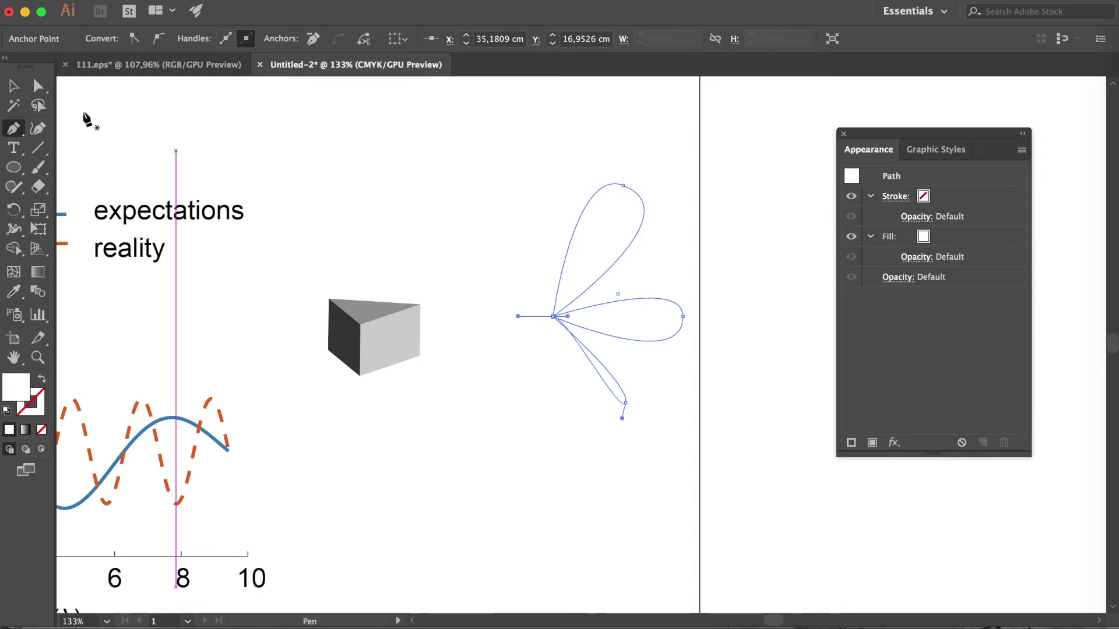
{"action": "left_click", "coordinate": [35, 87]}
{"action": "mouse_move", "coordinate": [625, 402]}
{"action": "left_mouse_down"}
{"action": "mouse_move", "coordinate": [623, 465]}
{"action": "mouse_move", "coordinate": [677, 419]}
{"action": "left_mouse_up"}
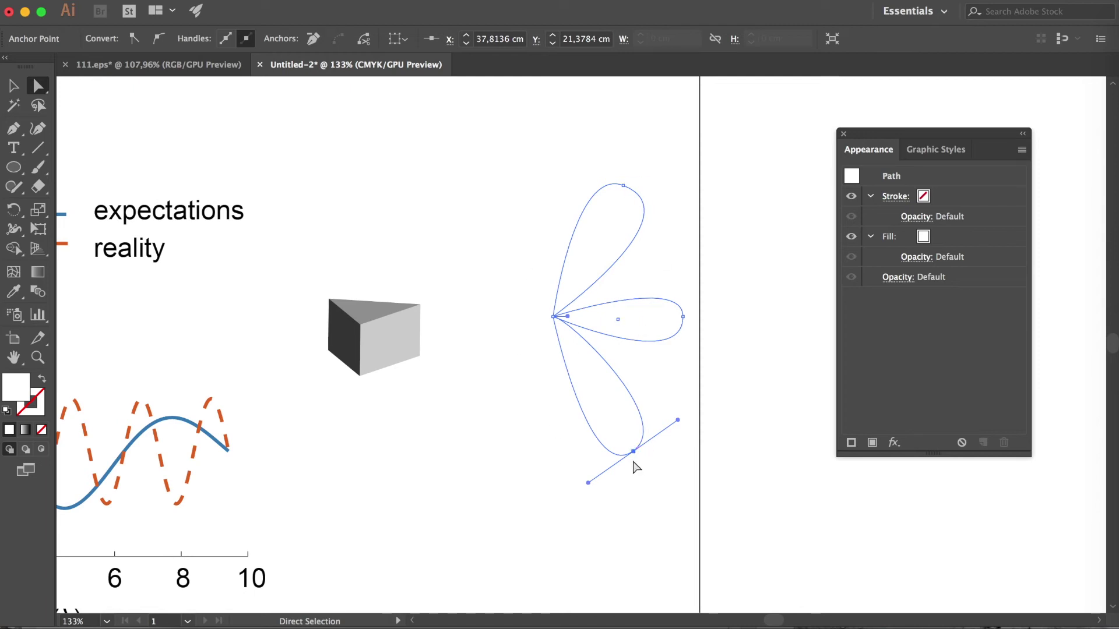
{"action": "left_click_drag", "start_coordinate": [634, 452], "coordinate": [635, 453]}
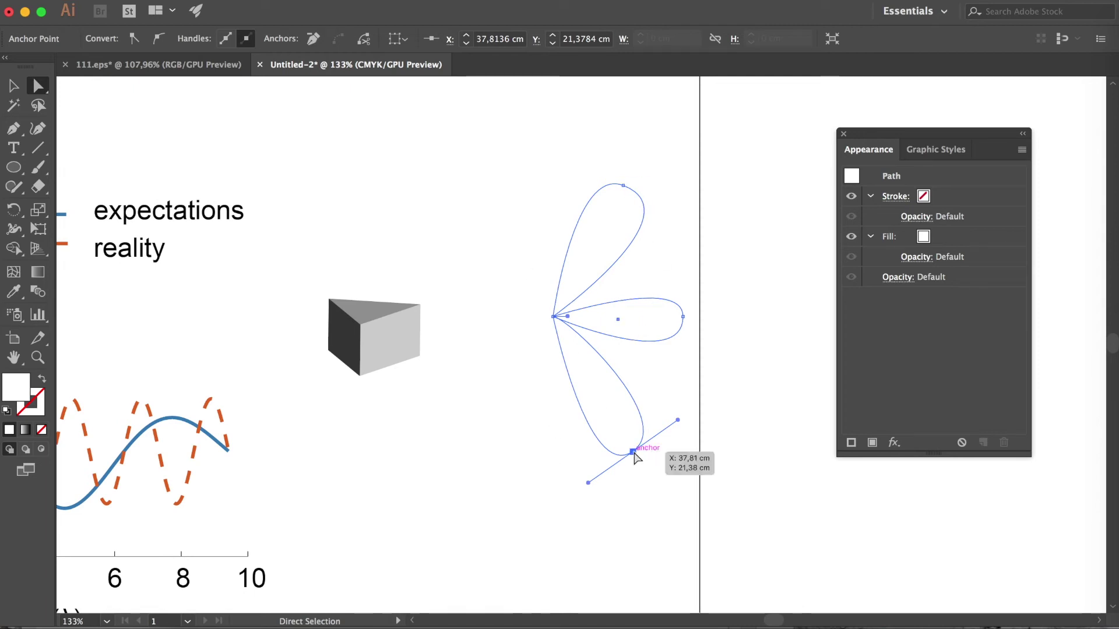
{"action": "left_click_drag", "start_coordinate": [624, 191], "coordinate": [574, 157]}
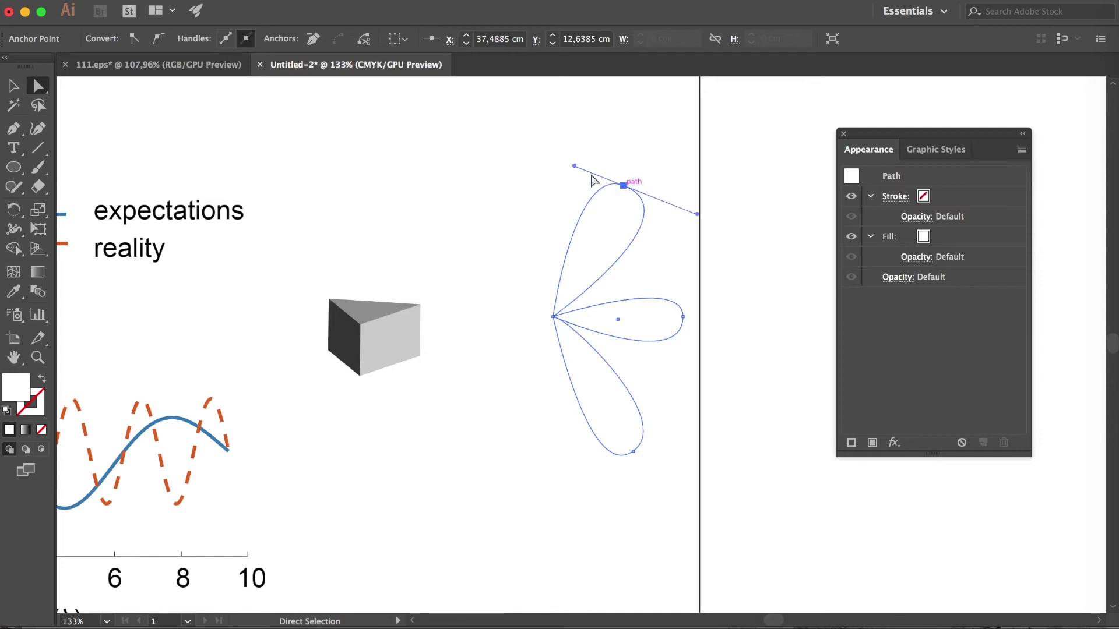
{"action": "left_click_drag", "start_coordinate": [573, 155], "coordinate": [574, 157]}
{"action": "left_click_drag", "start_coordinate": [692, 224], "coordinate": [688, 220]}
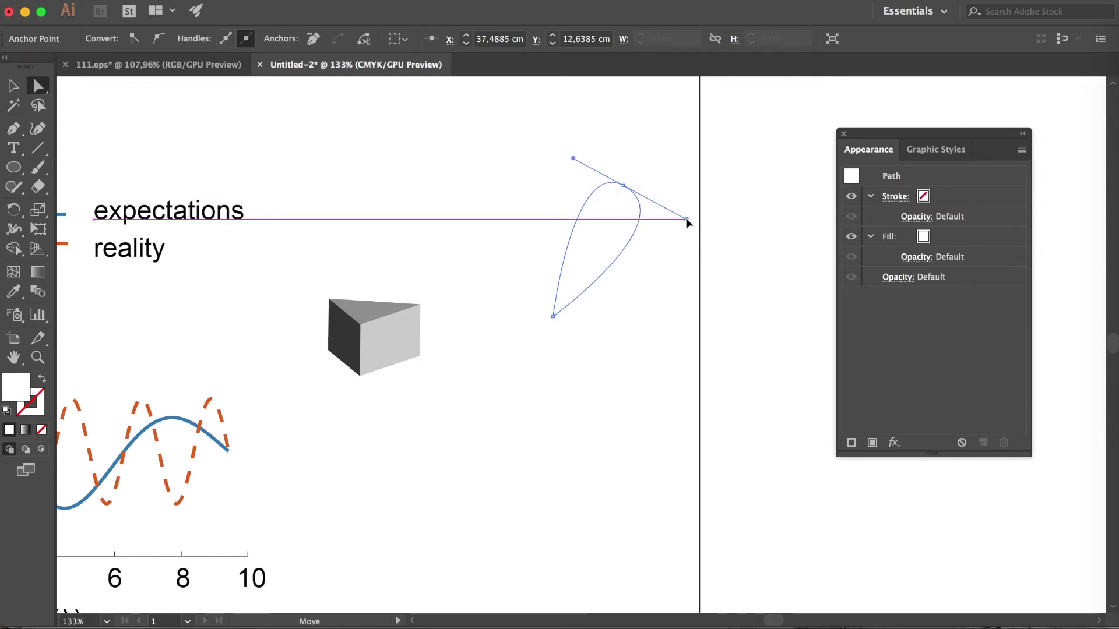
{"action": "left_click", "coordinate": [682, 318]}
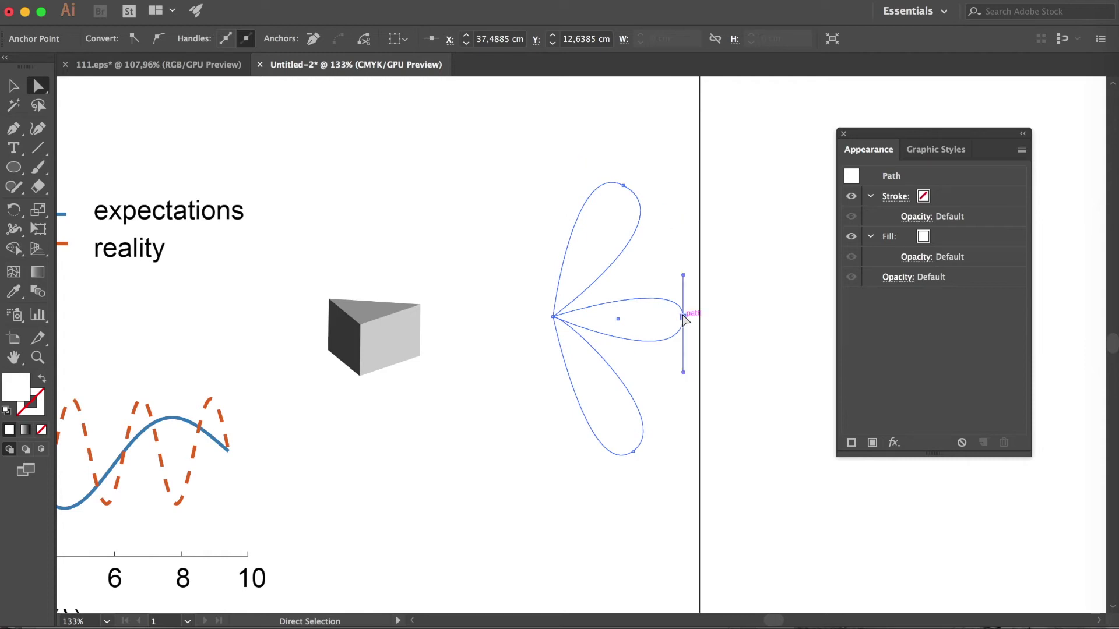
{"action": "left_click_drag", "start_coordinate": [683, 277], "coordinate": [682, 266]}
Step: Apply Effect > 3D > Revolve with preview to the selected petal outline
{"action": "key", "text": "v"}
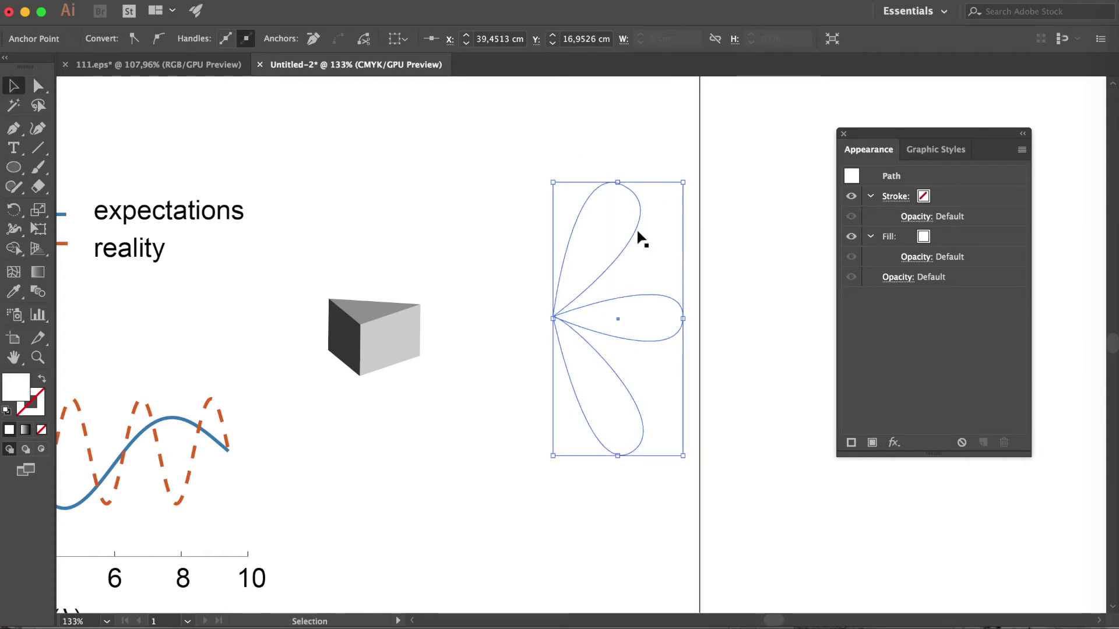
{"action": "left_click", "coordinate": [645, 157]}
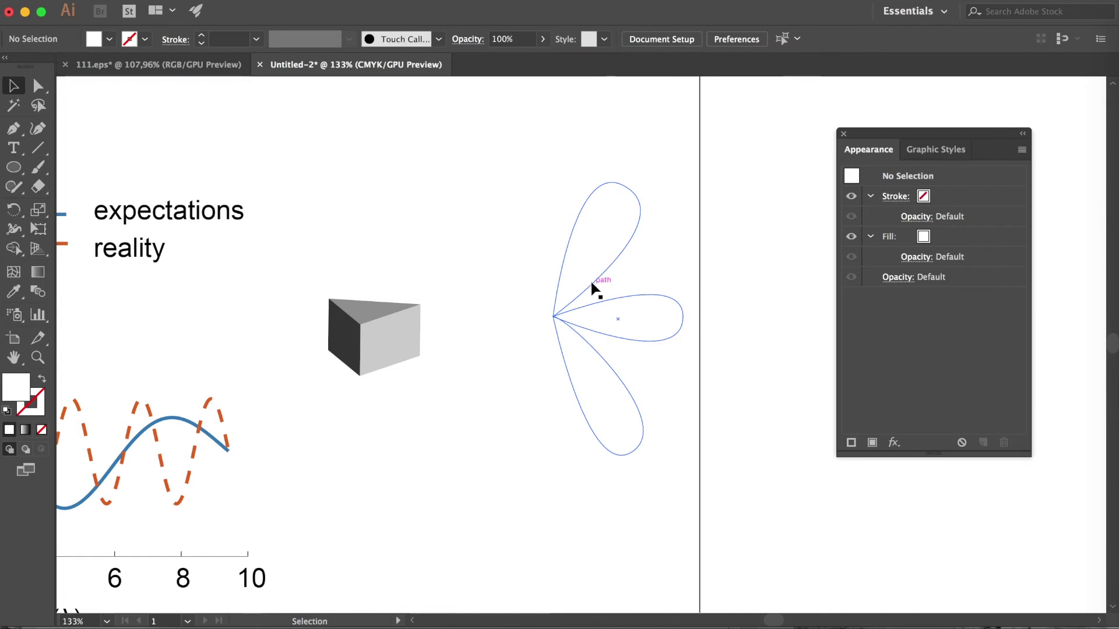
{"action": "left_click", "coordinate": [591, 283]}
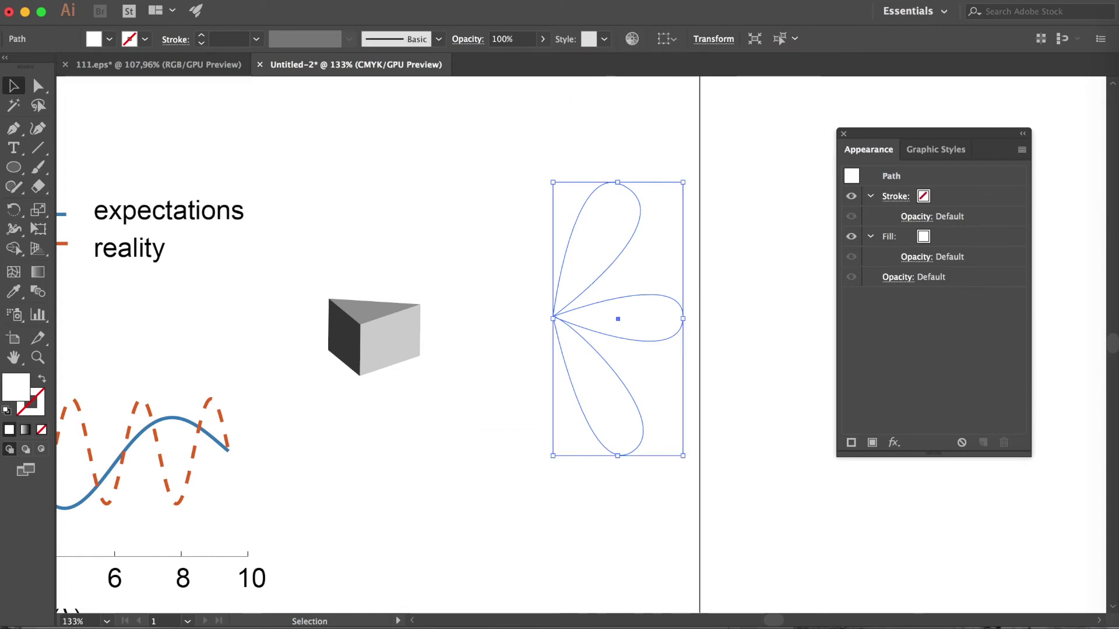
{"action": "left_click", "coordinate": [350, 2]}
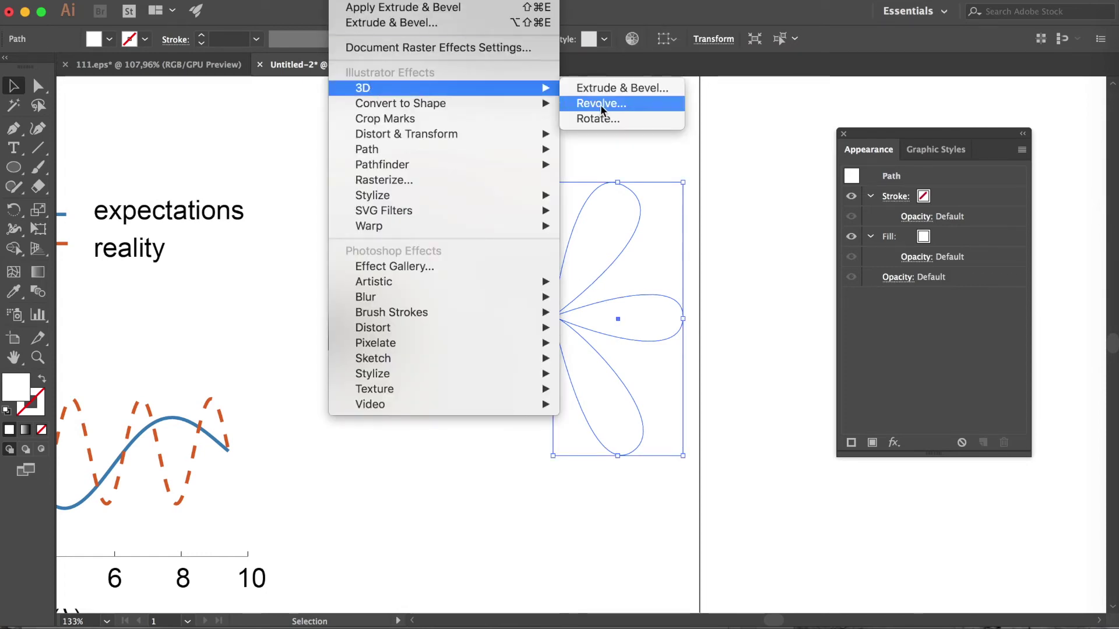
{"action": "left_click", "coordinate": [600, 103]}
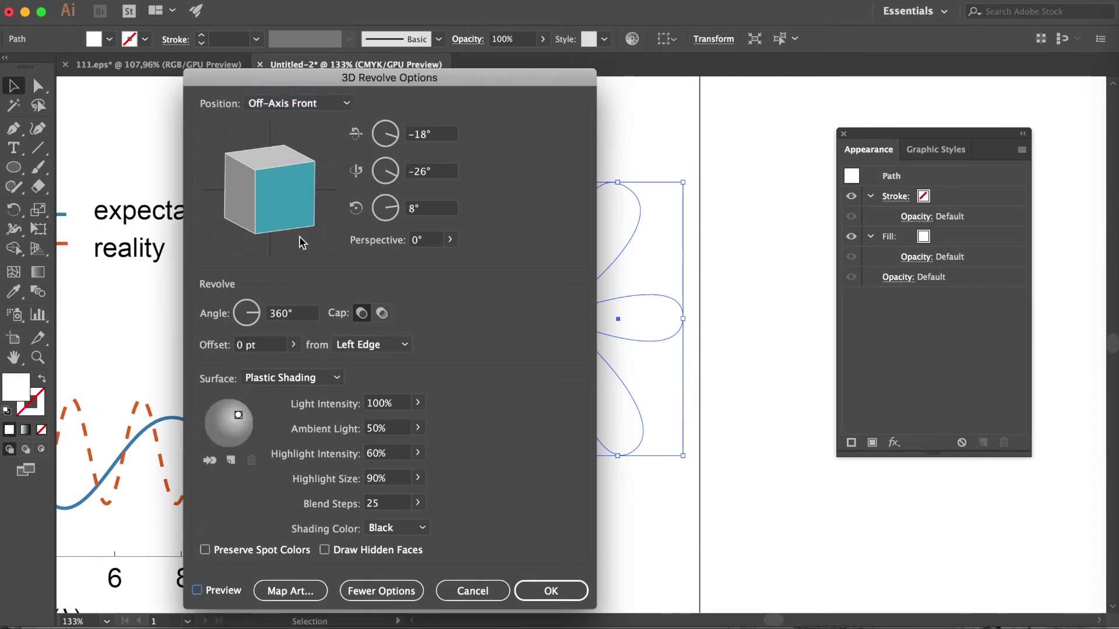
{"action": "left_click_drag", "start_coordinate": [279, 82], "coordinate": [787, 61]}
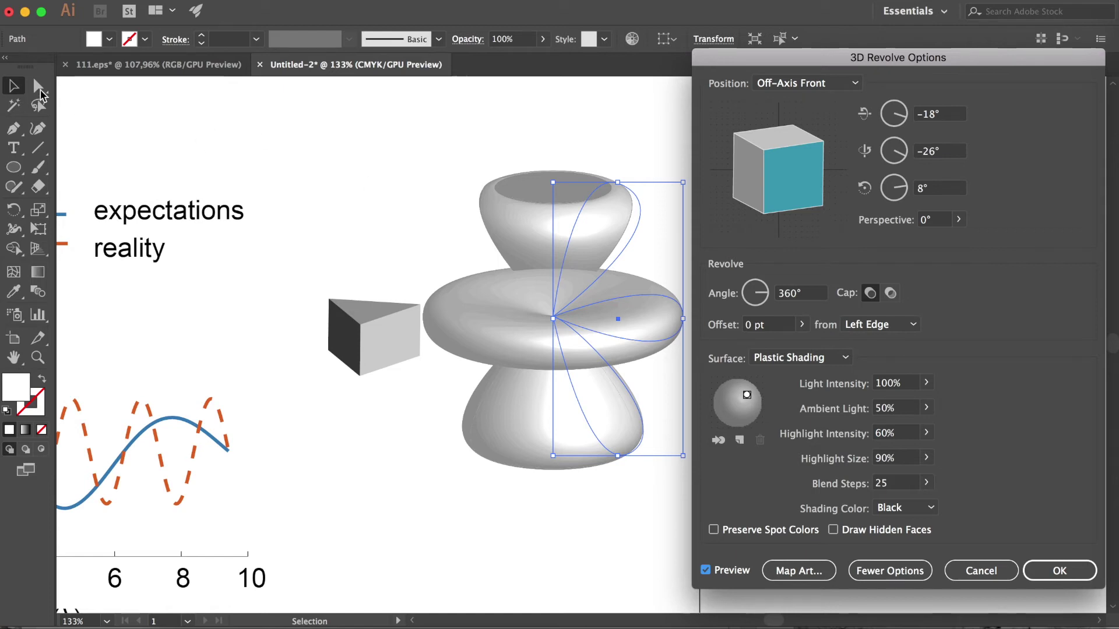
{"action": "left_click", "coordinate": [1058, 572]}
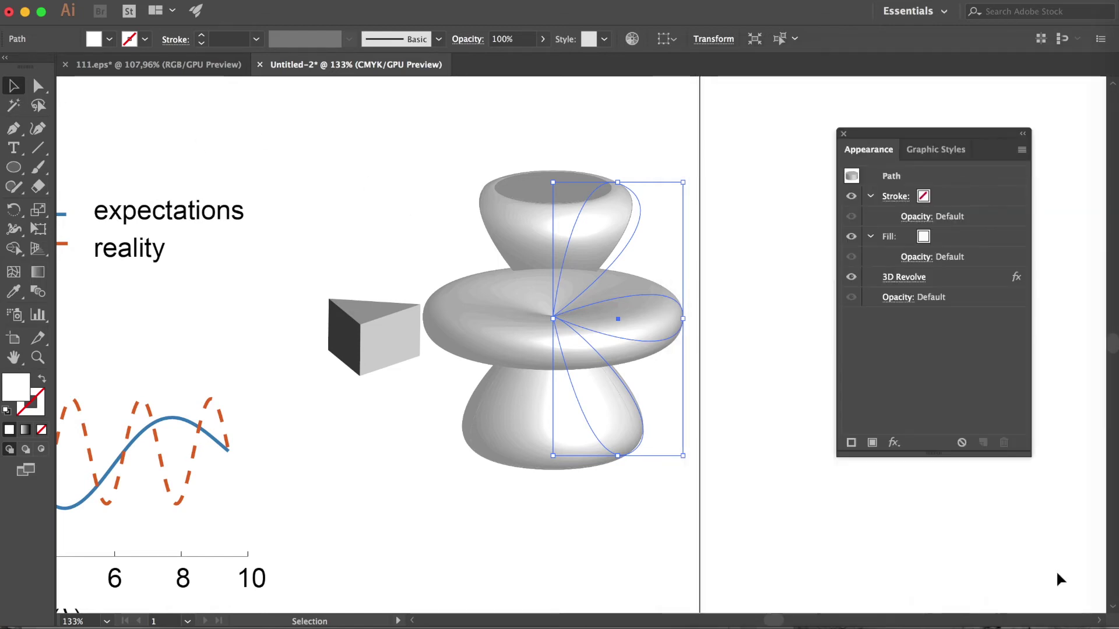
Step: Nudge the outline's centre anchor slightly upward with Direct Selection
{"action": "left_click", "coordinate": [38, 86]}
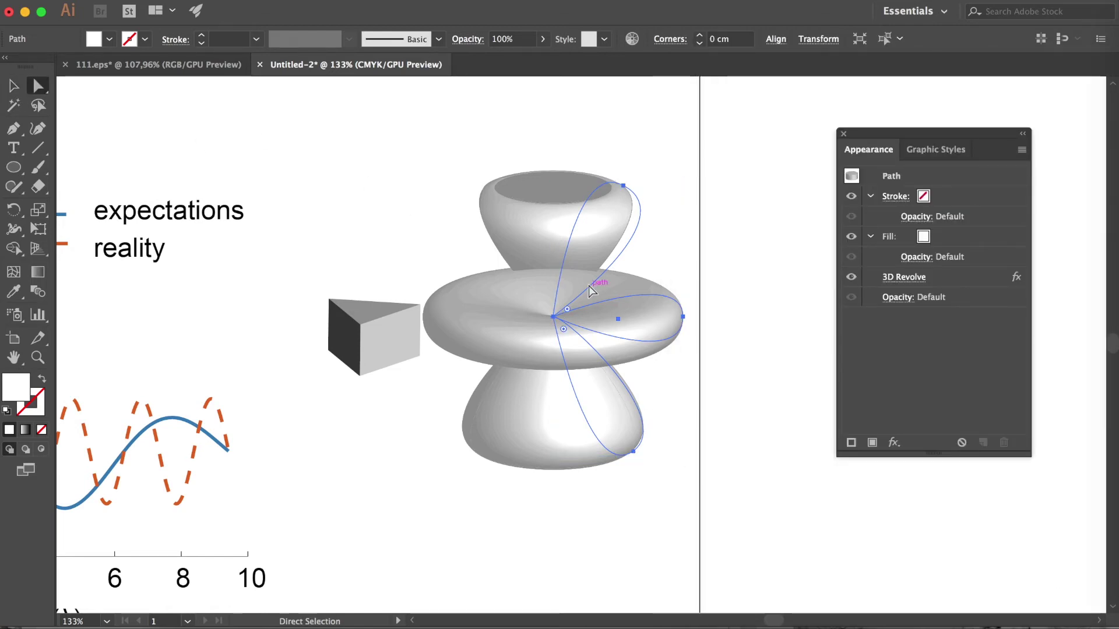
{"action": "scroll", "coordinate": [590, 290], "scroll_direction": "up", "scroll_amount": 3}
{"action": "scroll", "coordinate": [588, 286], "scroll_direction": "up", "scroll_amount": 3}
{"action": "left_click", "coordinate": [482, 383]}
{"action": "left_click_drag", "start_coordinate": [483, 382], "coordinate": [482, 369]}
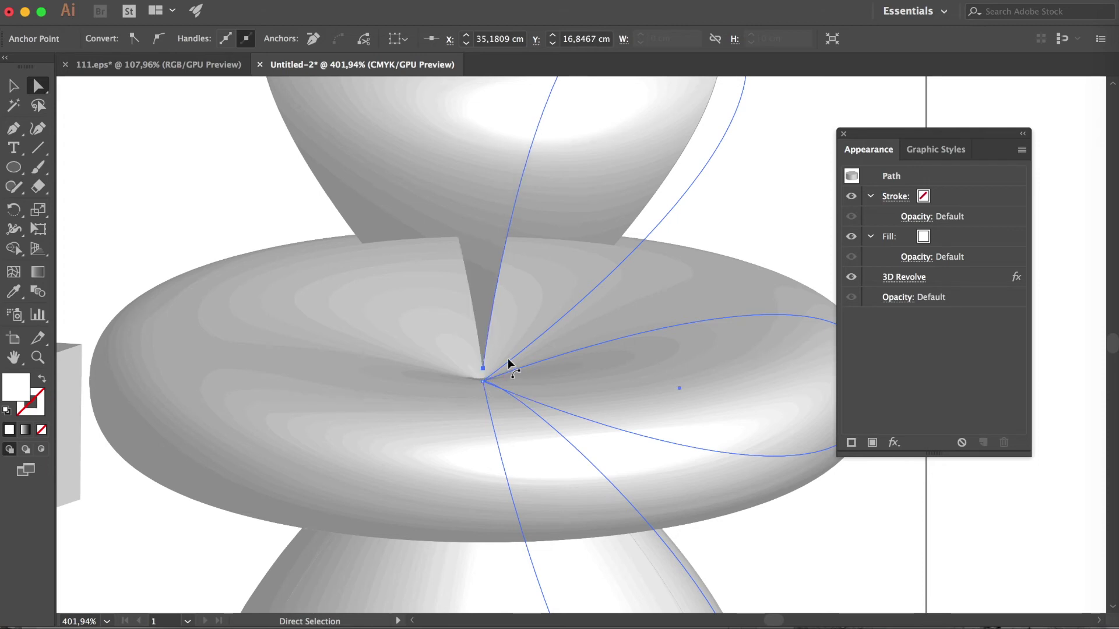
{"action": "key", "text": "ctrl+minus"}
{"action": "key", "text": "ctrl+minus"}
Step: Add two anchors on the top petal and nudge the top profile point right
{"action": "key", "text": "p"}
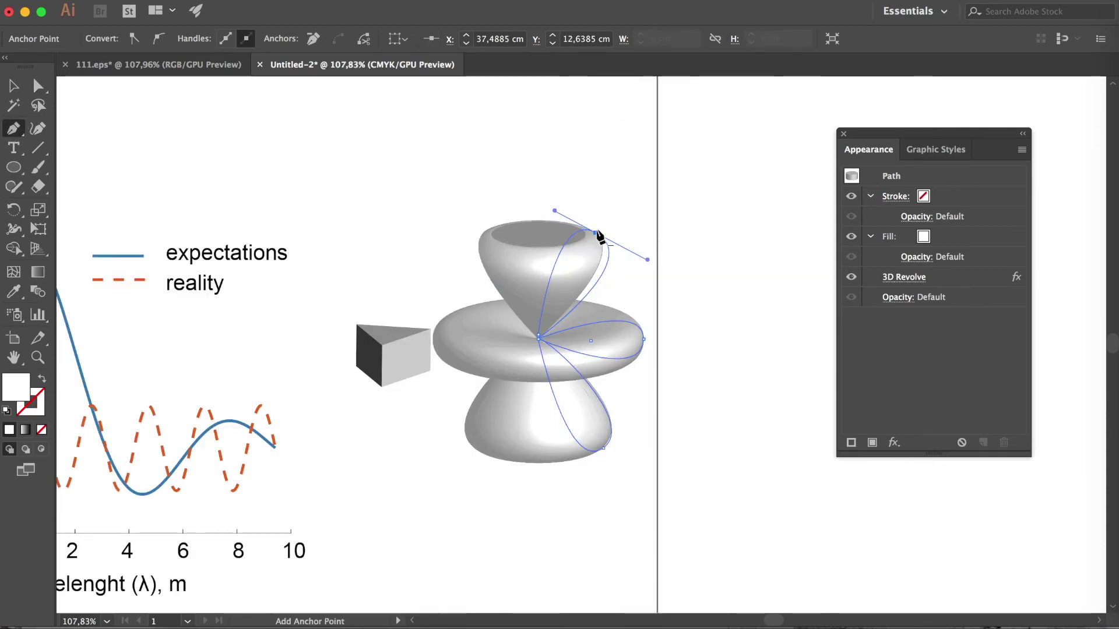
{"action": "left_click", "coordinate": [557, 260]}
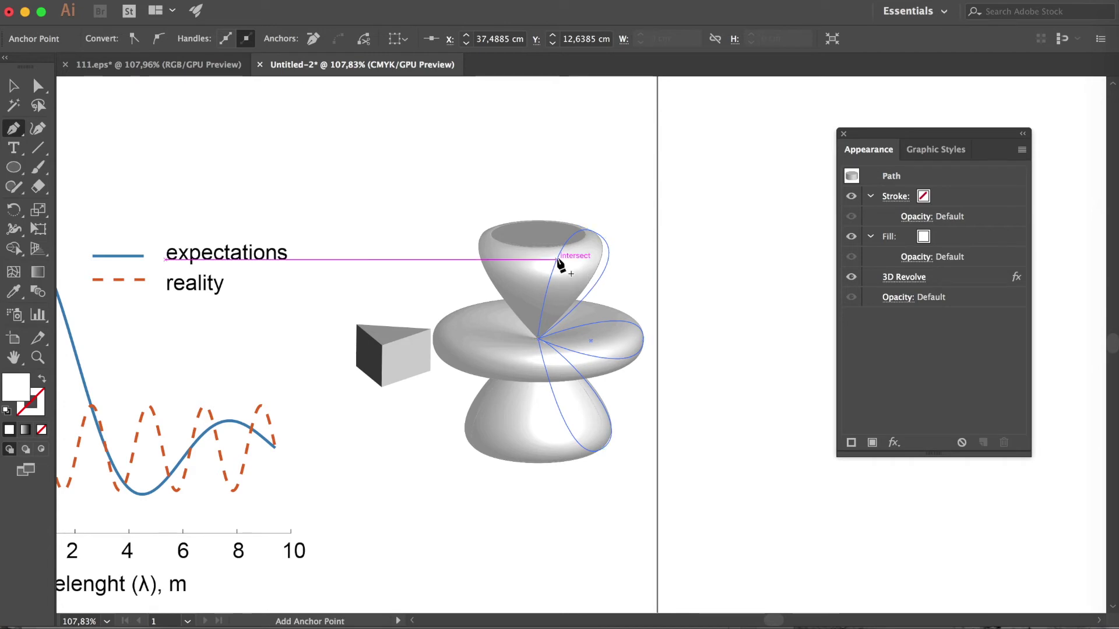
{"action": "left_click", "coordinate": [570, 239]}
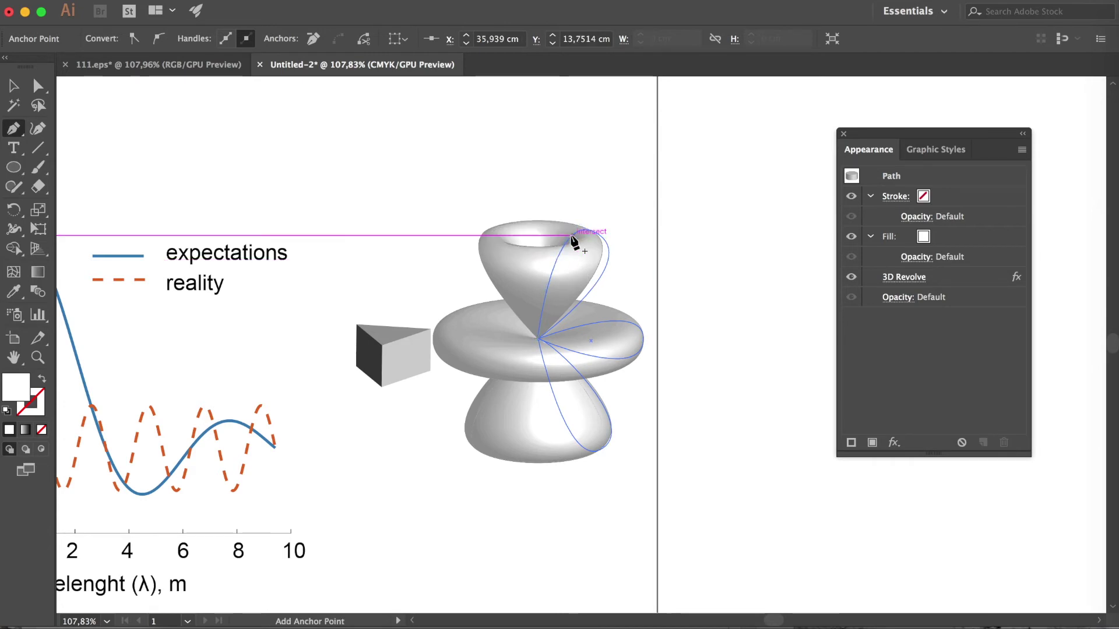
{"action": "key", "text": "a"}
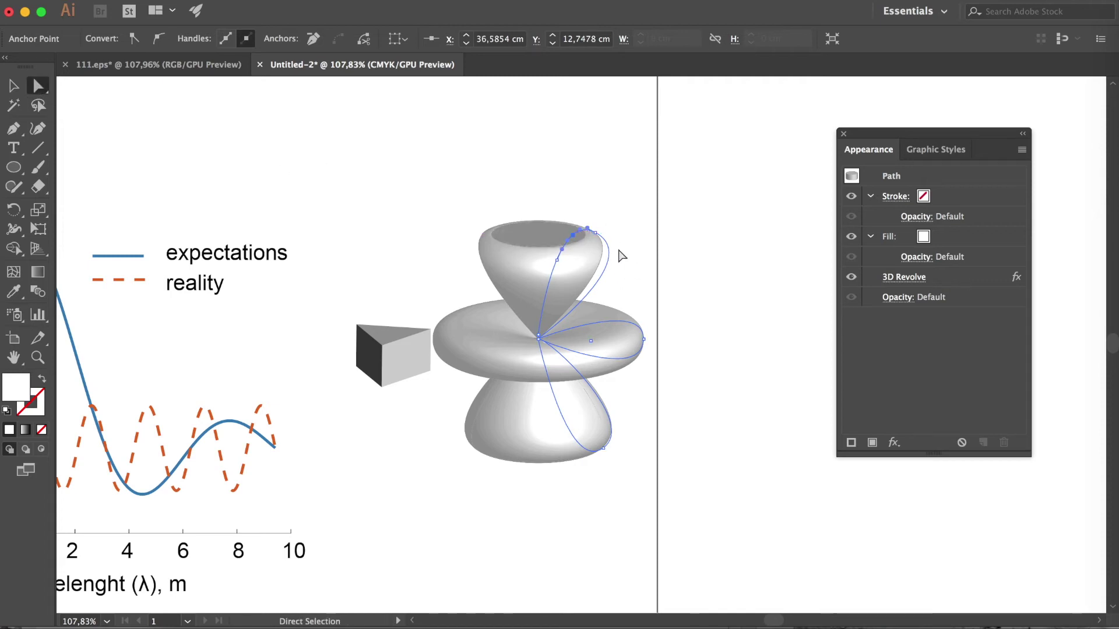
{"action": "scroll", "coordinate": [622, 256], "scroll_direction": "down", "scroll_amount": 3}
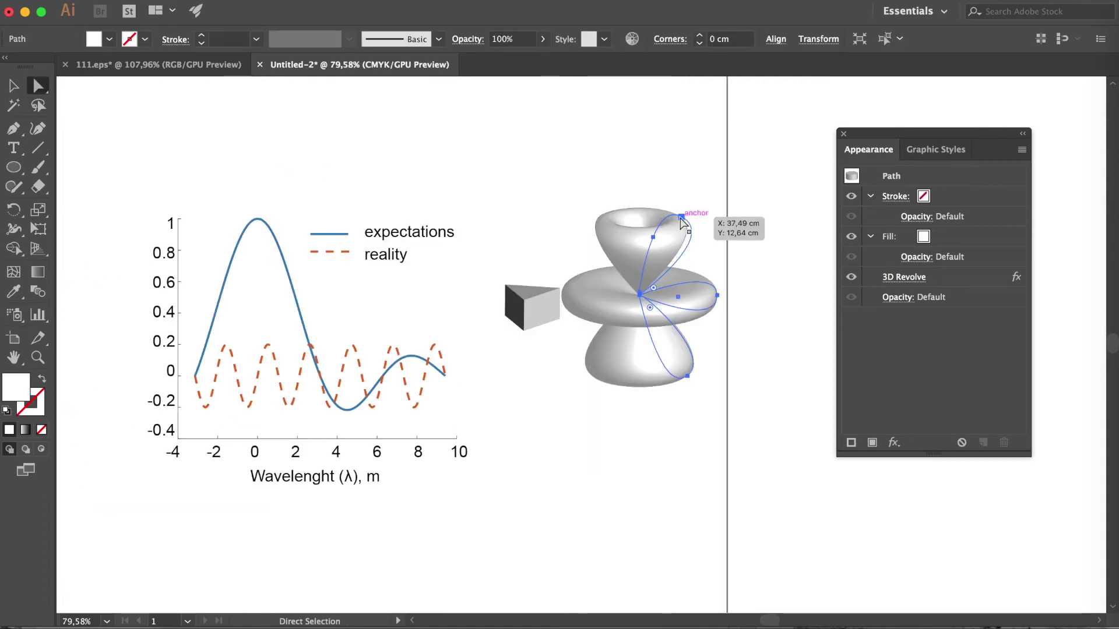
{"action": "left_click", "coordinate": [681, 218]}
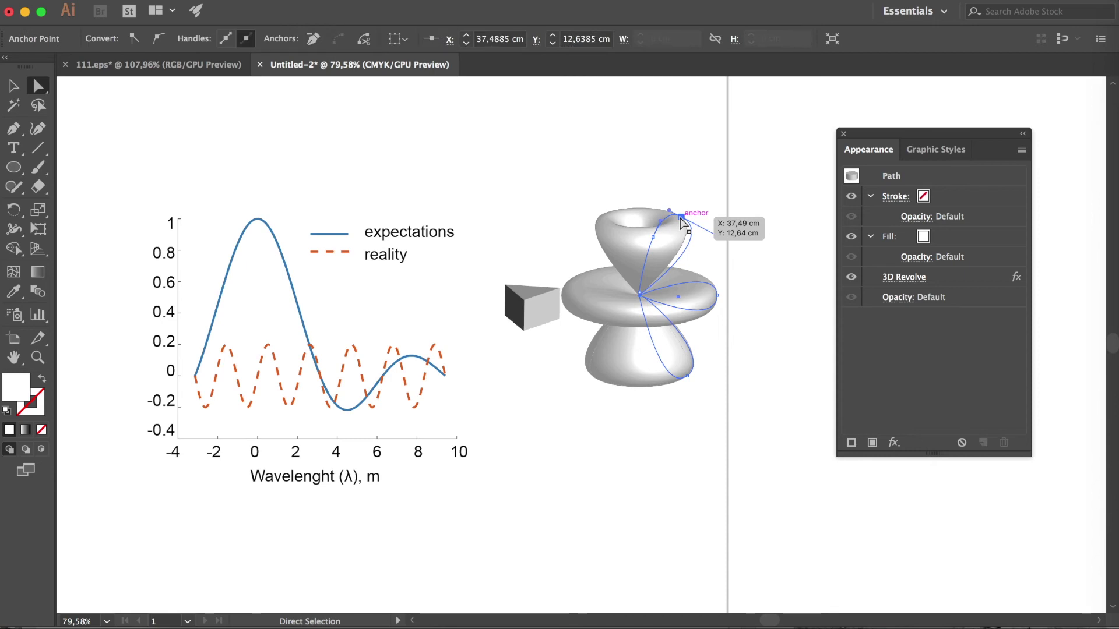
{"action": "left_click_drag", "start_coordinate": [680, 218], "coordinate": [689, 218]}
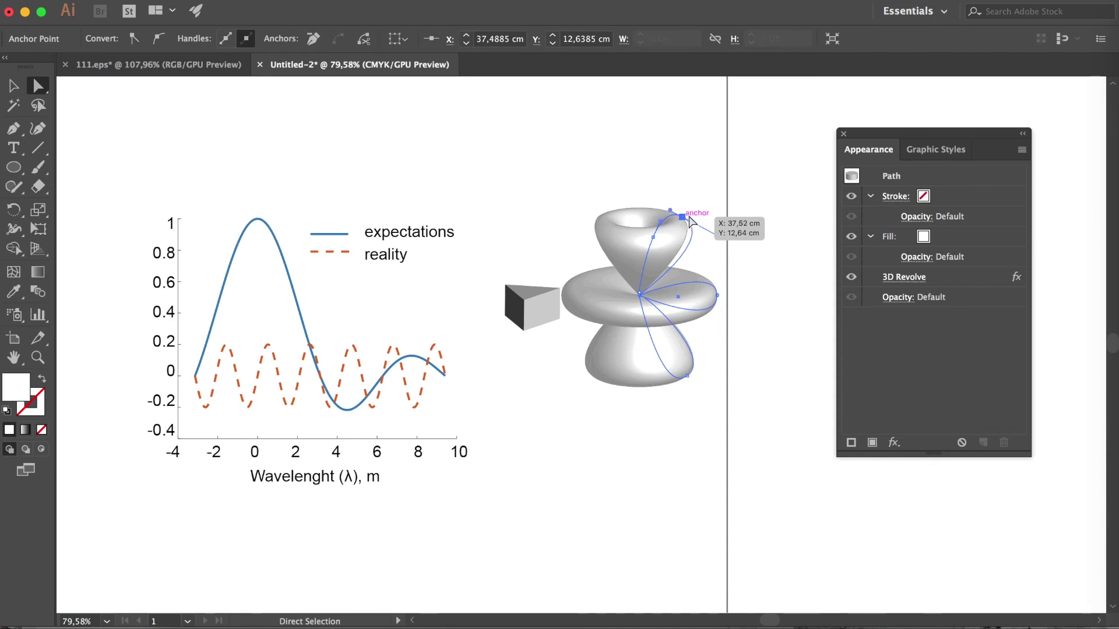
{"action": "left_click_drag", "start_coordinate": [689, 220], "coordinate": [691, 220]}
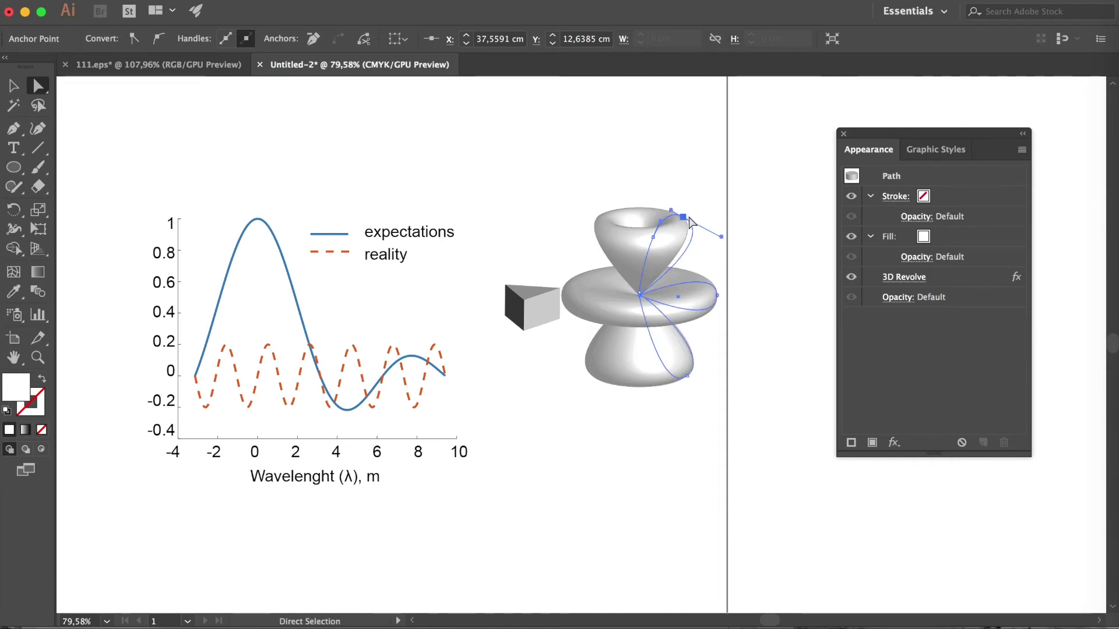
Step: Fill the revolved shape with a gold swatch, scale it down and place it beside the prism
{"action": "left_click", "coordinate": [109, 38]}
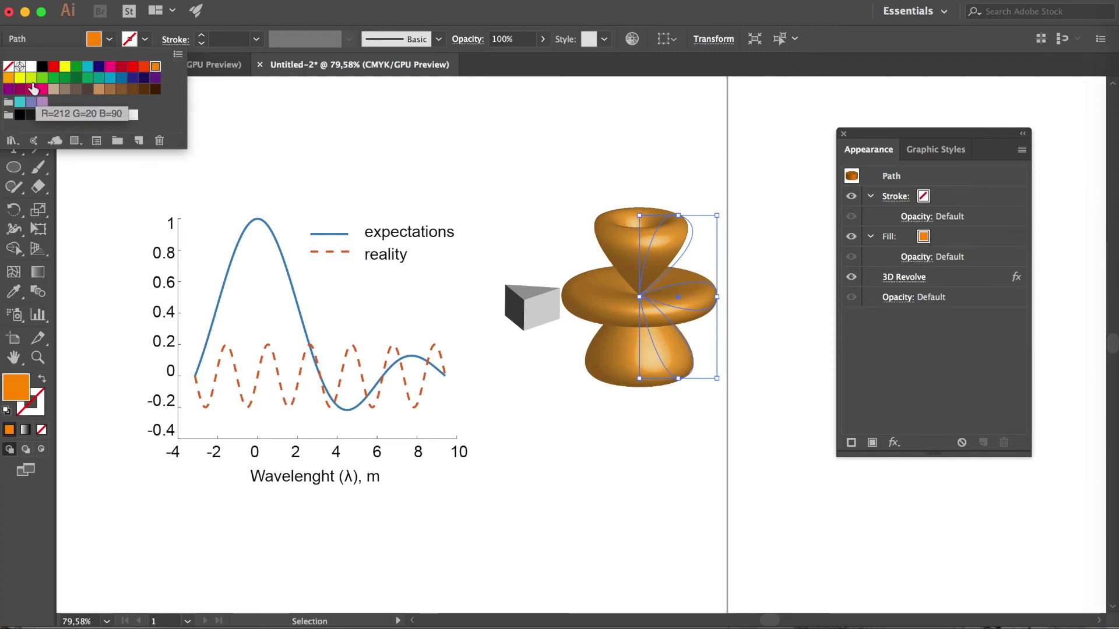
{"action": "left_click", "coordinate": [8, 77]}
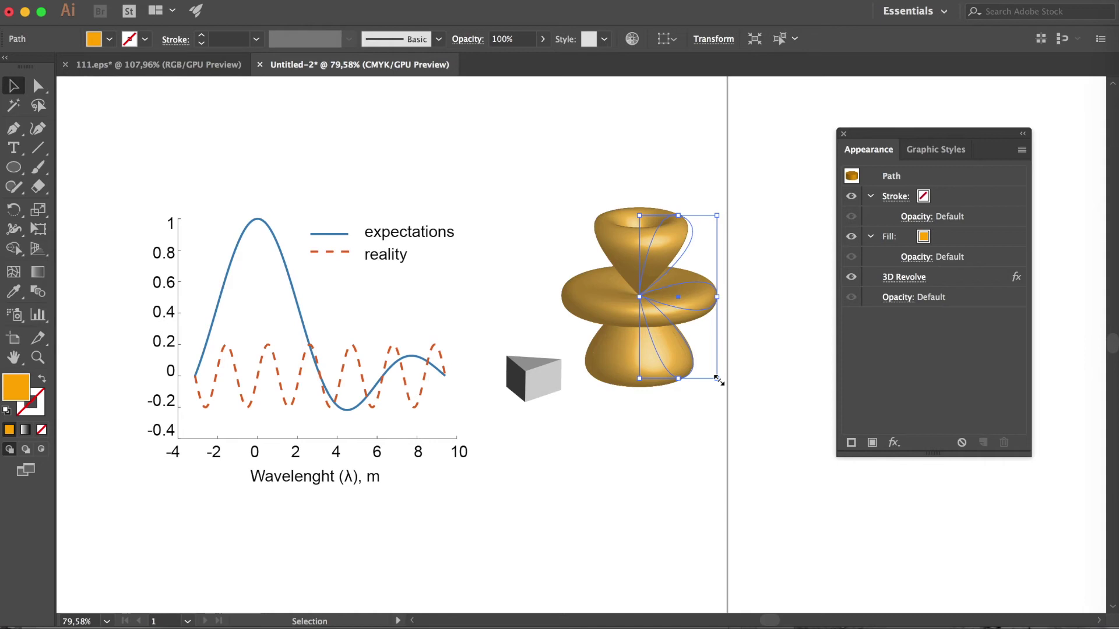
{"action": "left_click_drag", "start_coordinate": [717, 380], "coordinate": [695, 343]}
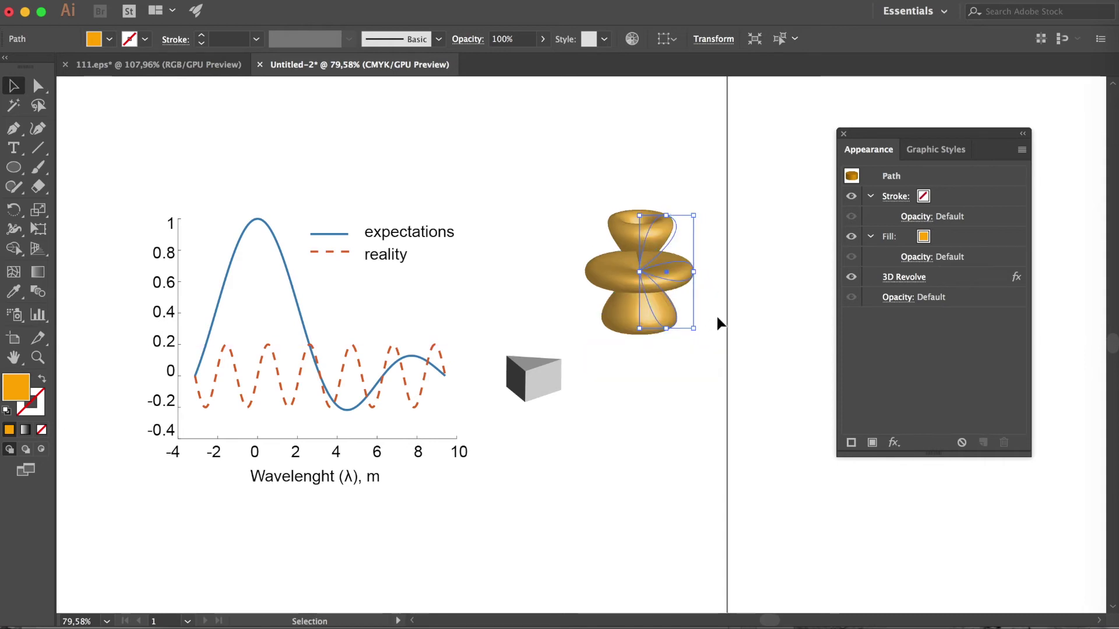
{"action": "left_click_drag", "start_coordinate": [678, 273], "coordinate": [656, 327]}
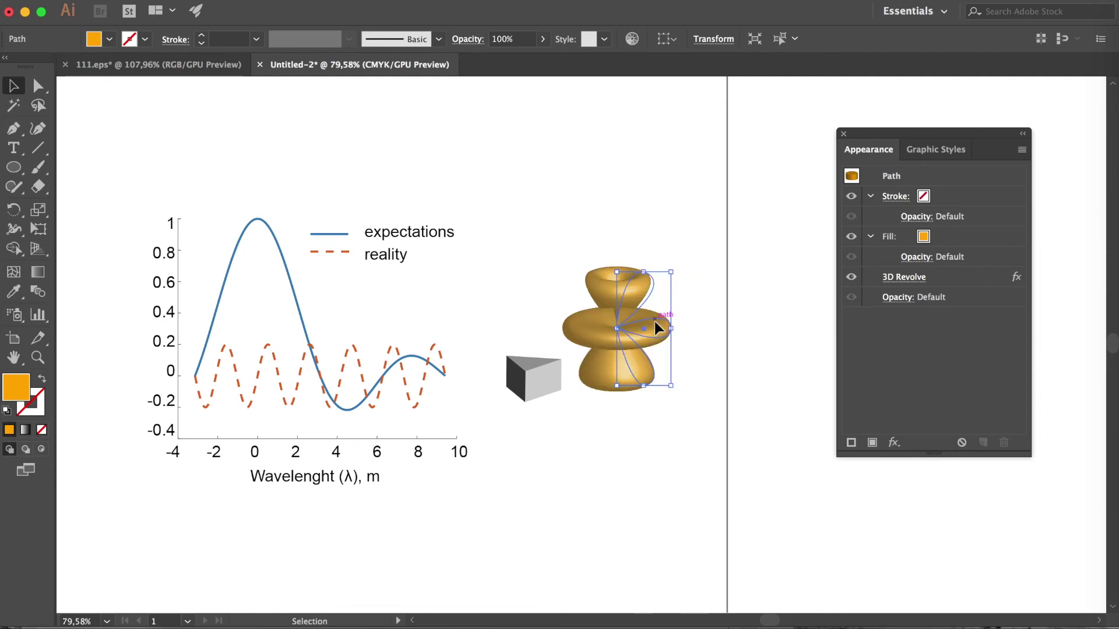
{"action": "left_click", "coordinate": [698, 425]}
{"action": "scroll", "coordinate": [650, 295], "scroll_direction": "up", "scroll_amount": 2, "text": "alt"}
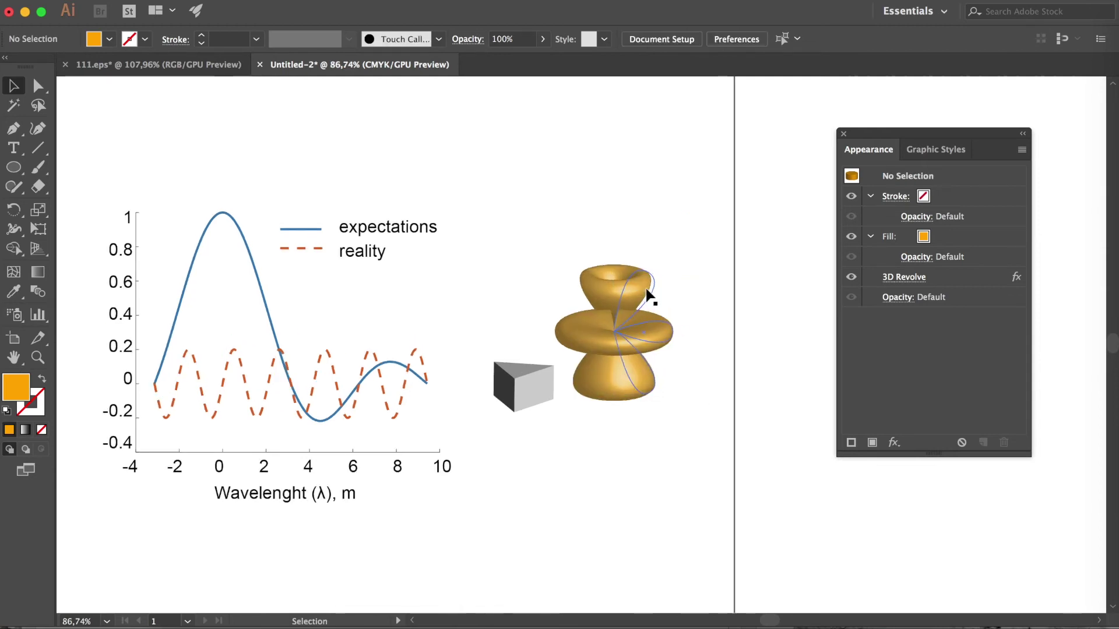
{"action": "scroll", "coordinate": [650, 295], "scroll_direction": "up", "scroll_amount": 3, "text": "alt"}
{"action": "scroll", "coordinate": [648, 296], "scroll_direction": "up", "scroll_amount": 5, "text": "alt"}
{"action": "scroll", "coordinate": [580, 345], "scroll_direction": "up", "scroll_amount": 4, "text": "alt"}
{"action": "scroll", "coordinate": [579, 338], "scroll_direction": "down", "scroll_amount": 1, "text": "alt"}
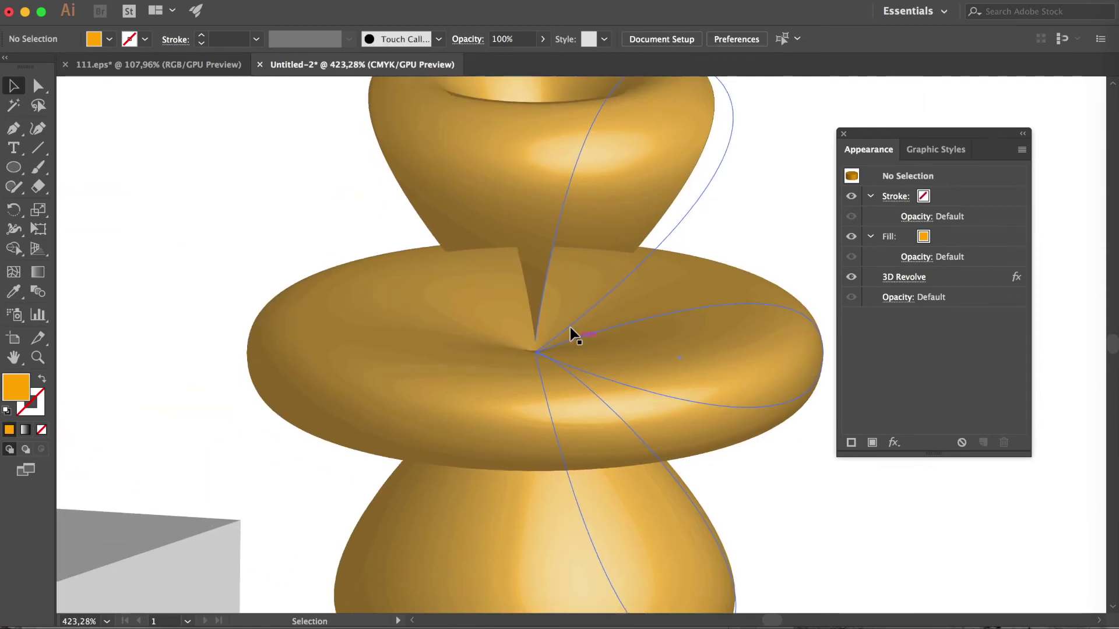
{"action": "key", "text": "ctrl+0"}
Step: Draw a short straight line under the prism with a 0.75 pt black stroke
{"action": "left_click", "coordinate": [38, 147]}
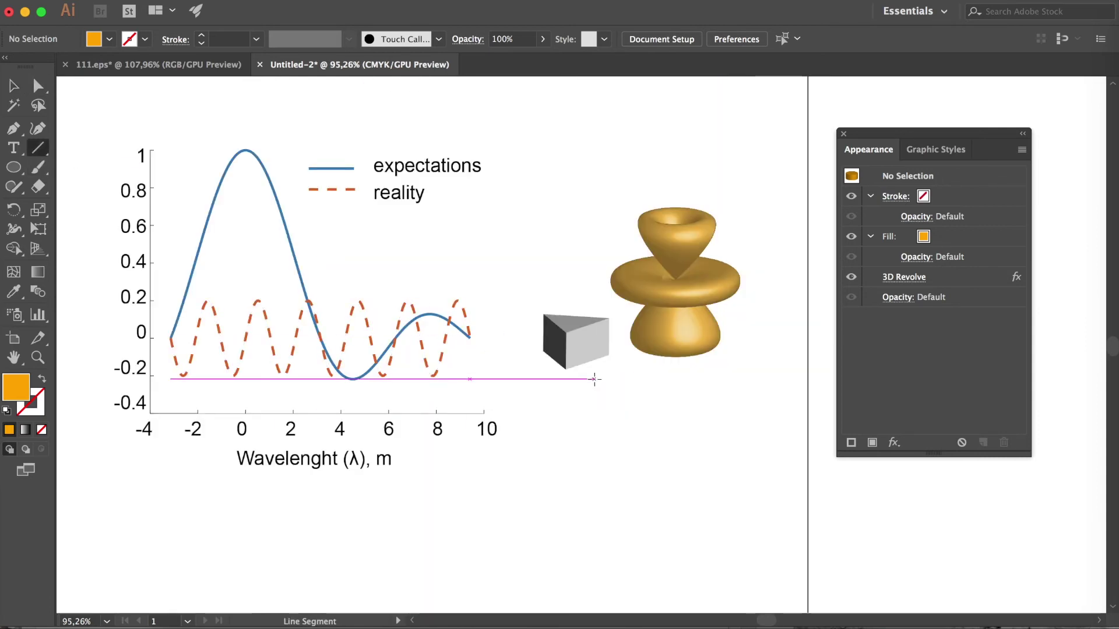
{"action": "mouse_move", "coordinate": [586, 374]}
{"action": "left_mouse_down"}
{"action": "mouse_move", "coordinate": [665, 400]}
{"action": "mouse_move", "coordinate": [669, 379]}
{"action": "left_mouse_up"}
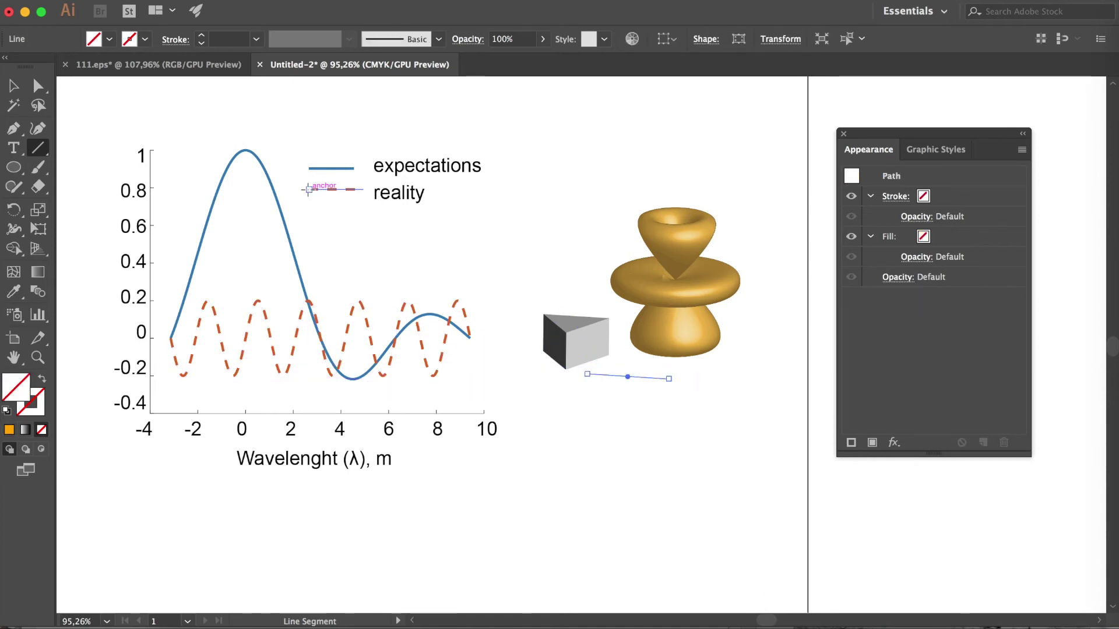
{"action": "left_click_drag", "start_coordinate": [201, 39], "coordinate": [195, 38]}
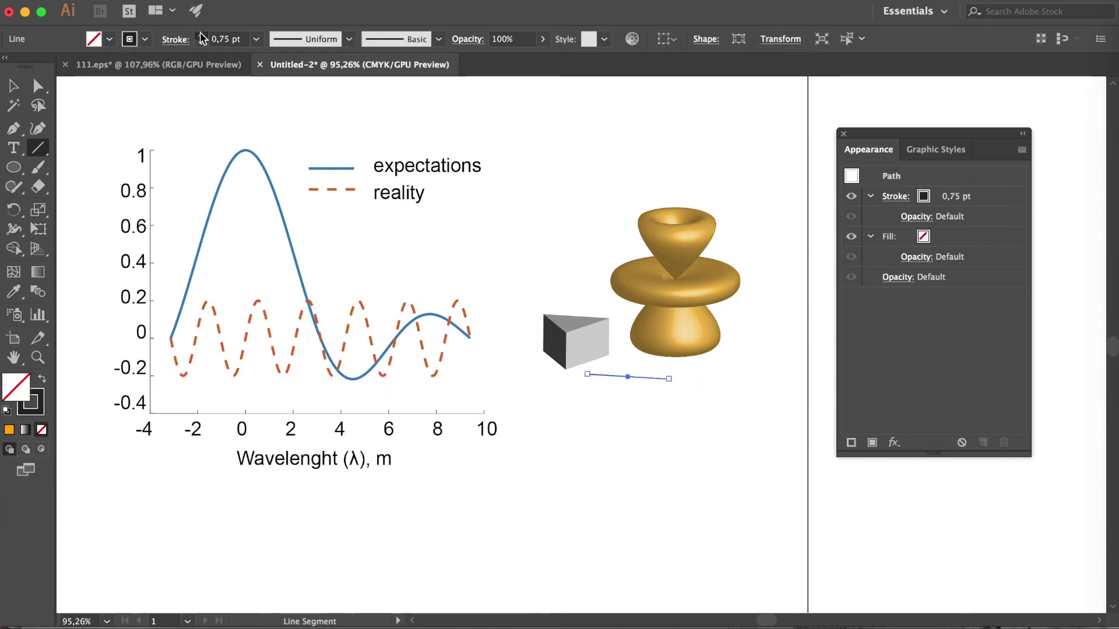
Step: Give the line an end arrowhead in the Stroke settings and fine-tune its scale
{"action": "left_click", "coordinate": [144, 38]}
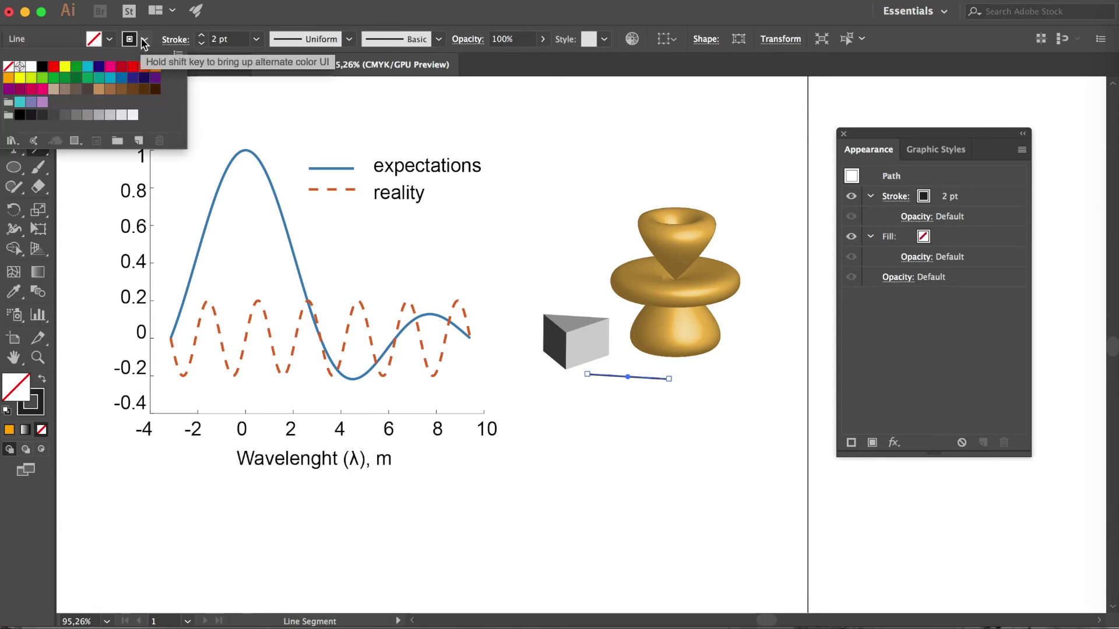
{"action": "left_click", "coordinate": [172, 41]}
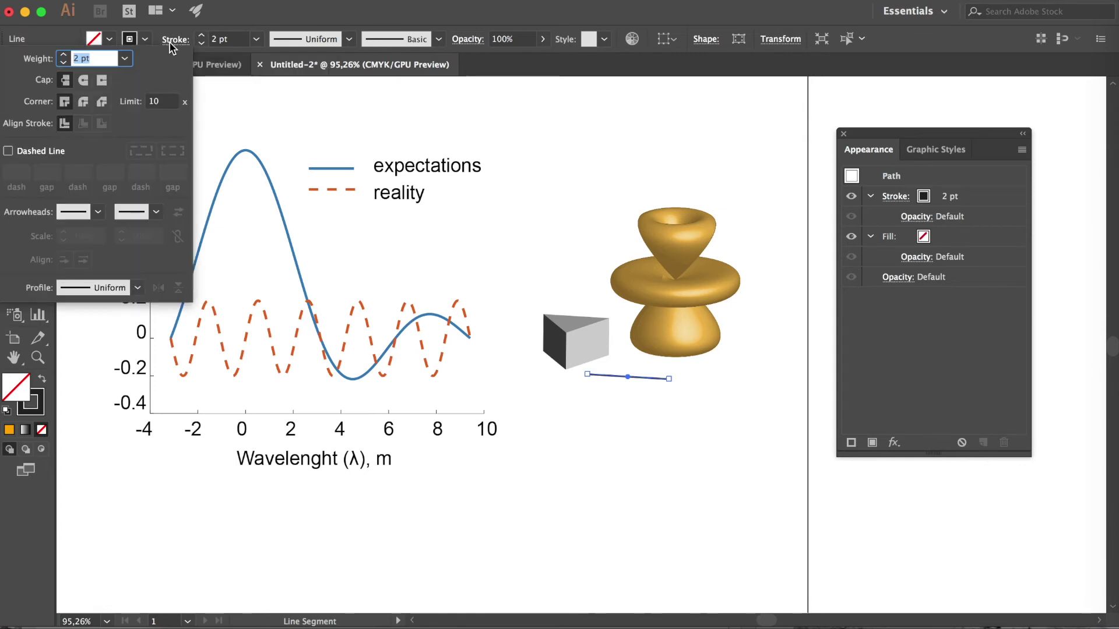
{"action": "left_click", "coordinate": [156, 213]}
{"action": "scroll", "coordinate": [89, 373], "scroll_direction": "down", "scroll_amount": 1}
{"action": "scroll", "coordinate": [87, 369], "scroll_direction": "down", "scroll_amount": 3}
{"action": "left_click", "coordinate": [92, 285]}
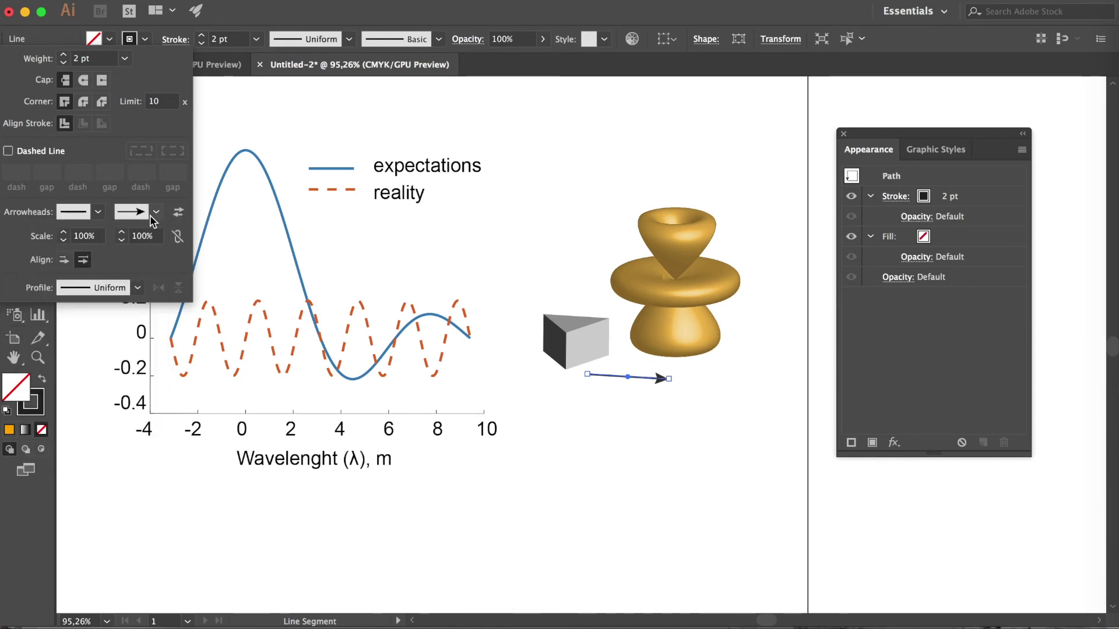
{"action": "left_click", "coordinate": [121, 233]}
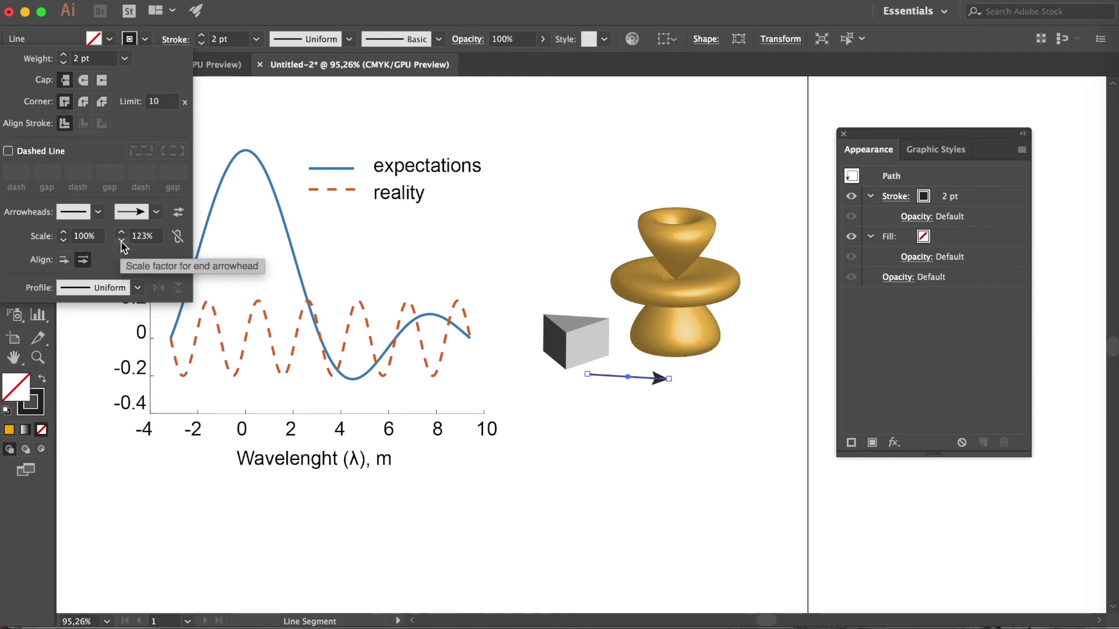
{"action": "left_click", "coordinate": [122, 240]}
{"action": "left_click", "coordinate": [122, 240]}
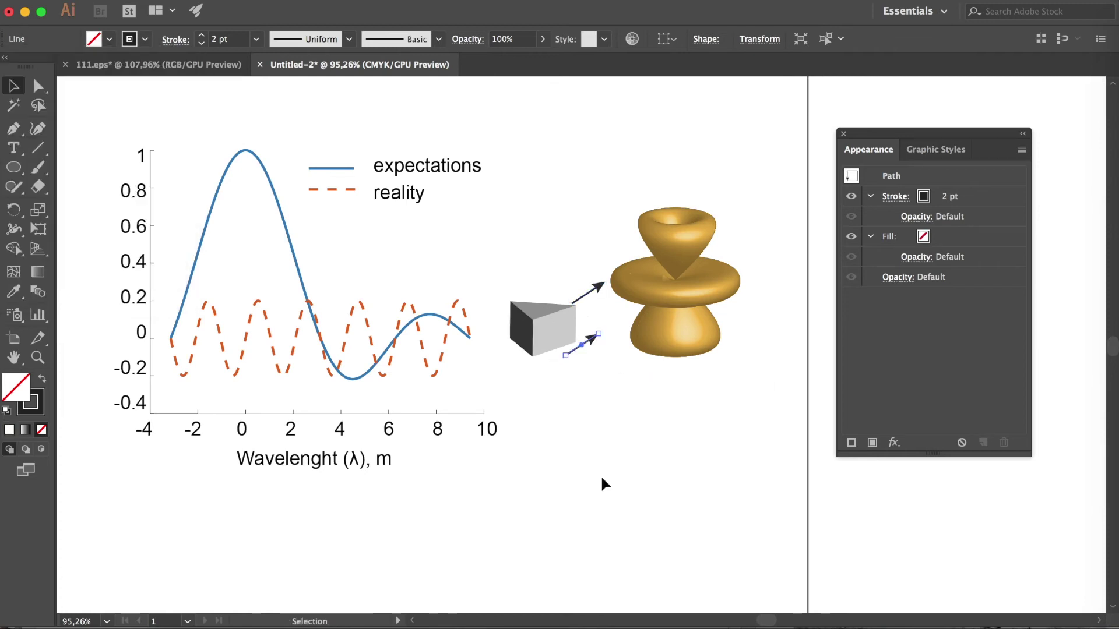
Step: Move the arrow's tail upward so the arrow points straight down
{"action": "left_click_drag", "start_coordinate": [564, 356], "coordinate": [550, 272]}
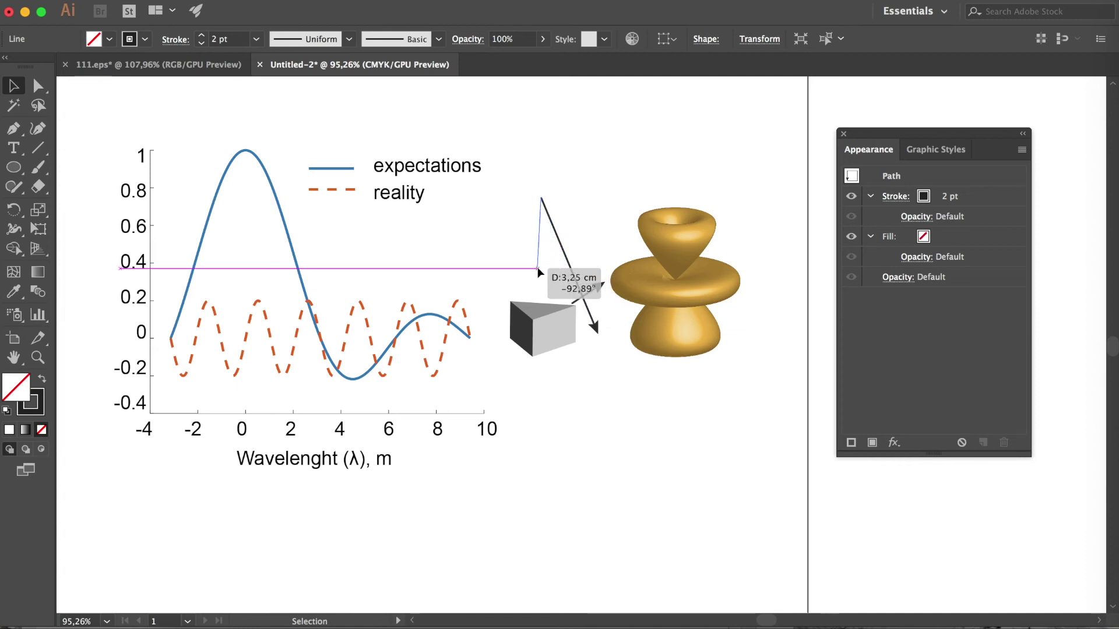
{"action": "left_click_drag", "start_coordinate": [550, 272], "coordinate": [541, 274]}
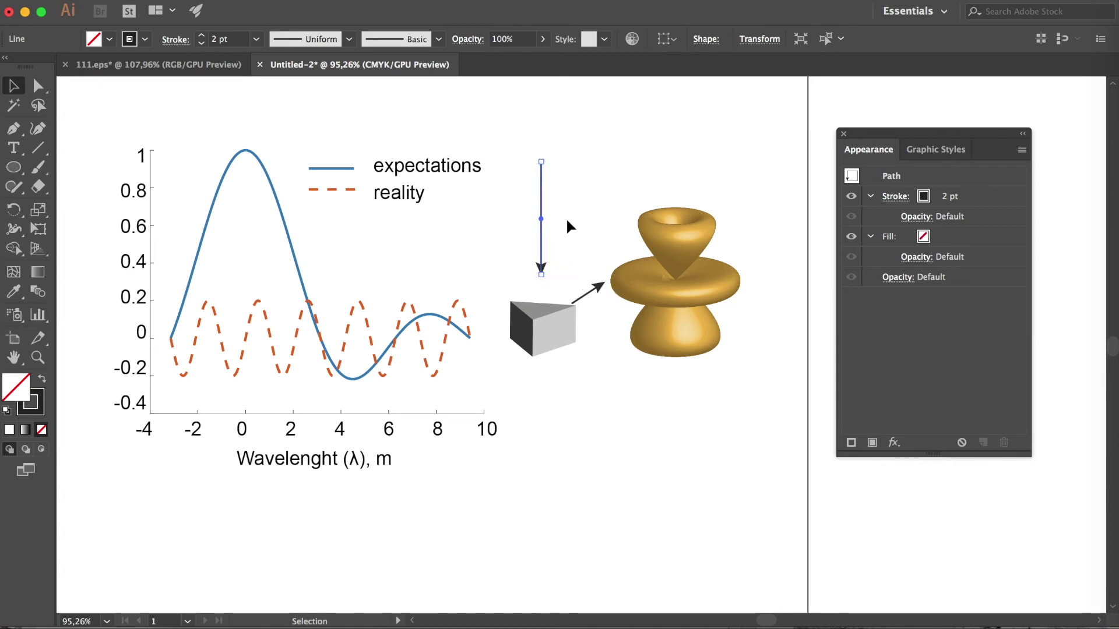
{"action": "scroll", "coordinate": [566, 222], "scroll_direction": "up", "scroll_amount": 1}
{"action": "scroll", "coordinate": [566, 222], "scroll_direction": "up", "scroll_amount": 4}
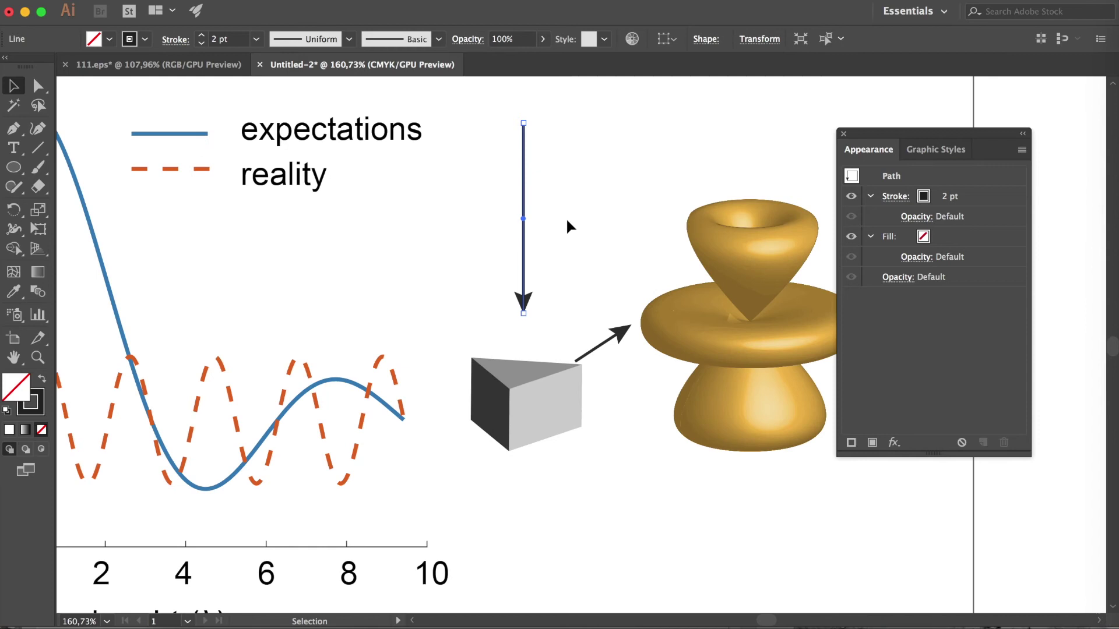
{"action": "scroll", "coordinate": [395, 223], "scroll_direction": "up", "scroll_amount": 3}
{"action": "scroll", "coordinate": [395, 223], "scroll_direction": "up", "scroll_amount": 1}
Step: Add three anchors on the vertical arrow and pull them alternately sideways into a zigzag
{"action": "key", "text": "p"}
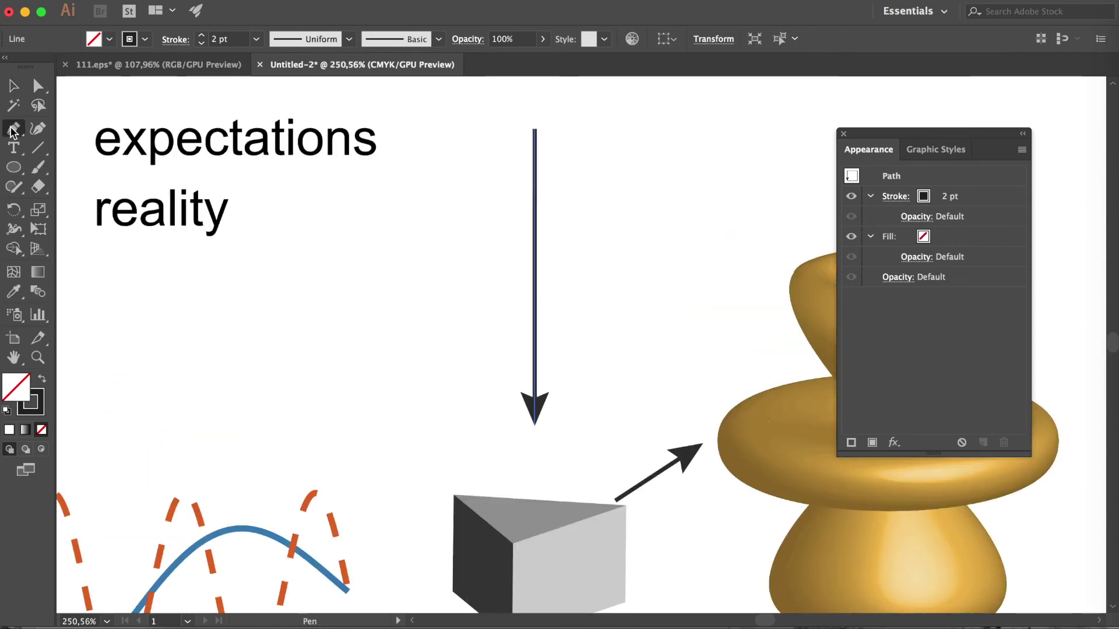
{"action": "left_click", "coordinate": [535, 346]}
{"action": "left_click", "coordinate": [535, 295]}
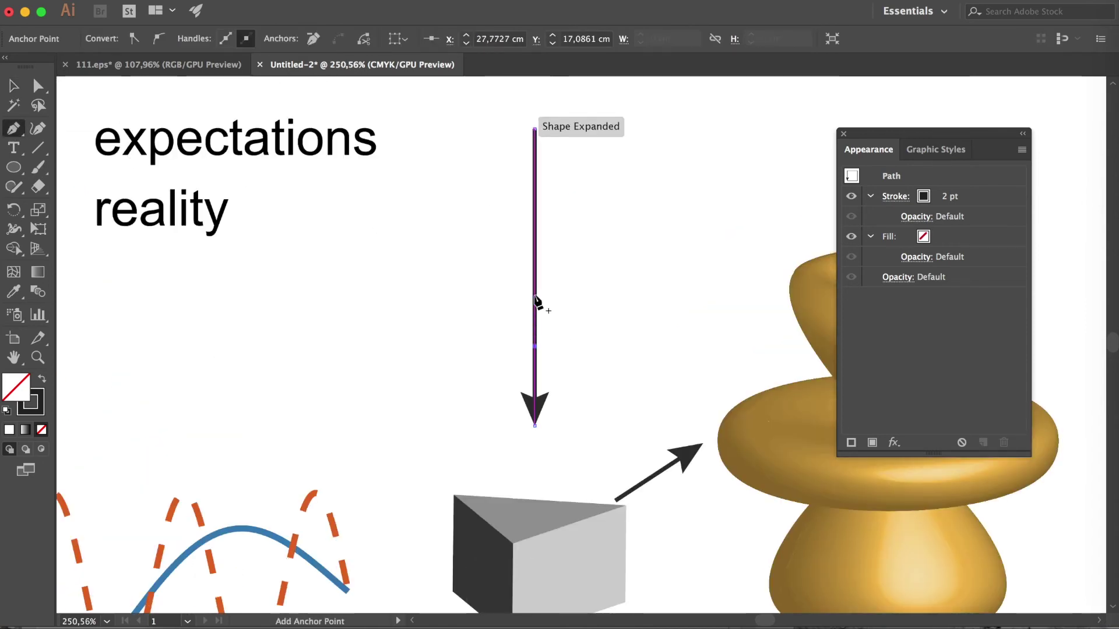
{"action": "left_click", "coordinate": [535, 183]}
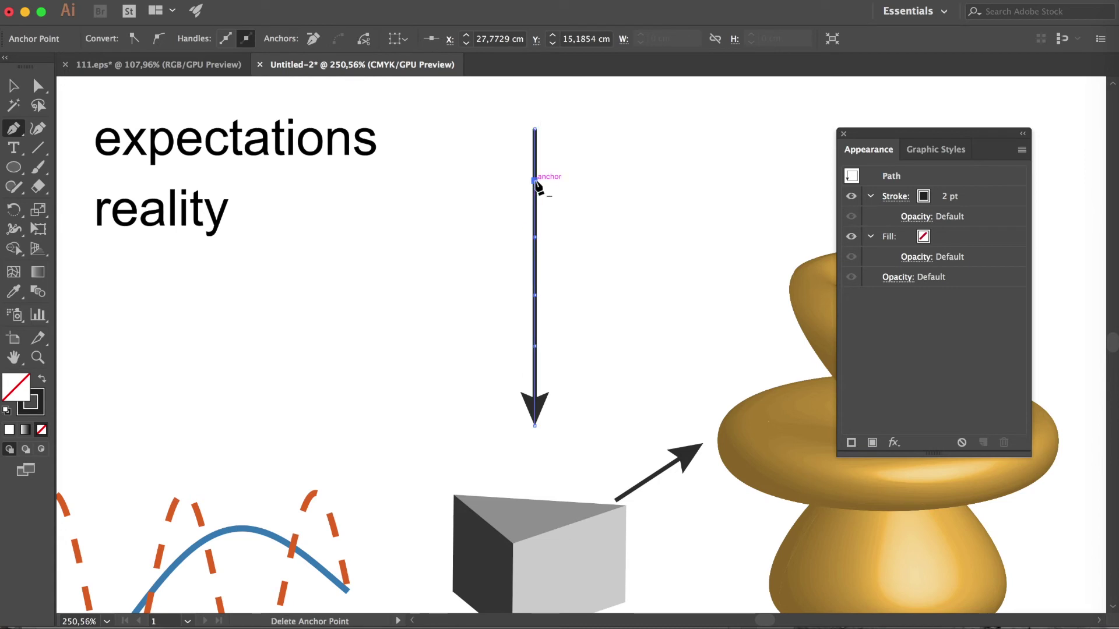
{"action": "key", "text": "a"}
{"action": "left_click_drag", "start_coordinate": [535, 183], "coordinate": [605, 183]}
{"action": "left_click_drag", "start_coordinate": [535, 237], "coordinate": [456, 240]}
{"action": "left_click_drag", "start_coordinate": [535, 295], "coordinate": [599, 295]}
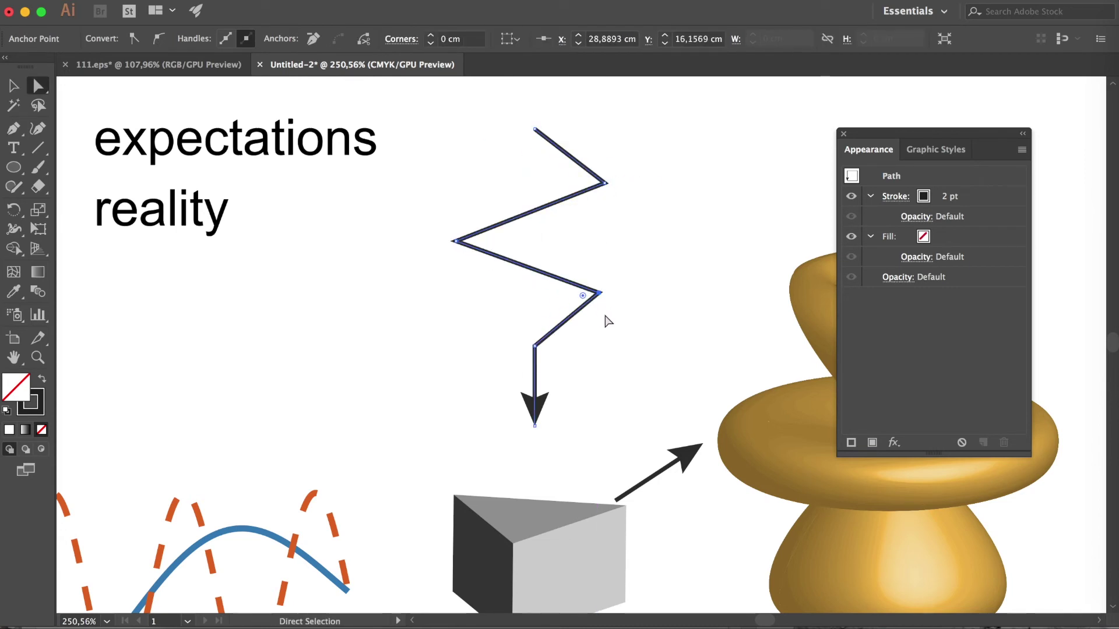
Step: Convert the zigzag's corner points to smooth points and straighten their handles vertically
{"action": "left_click", "coordinate": [456, 240]}
{"action": "left_click", "coordinate": [159, 38]}
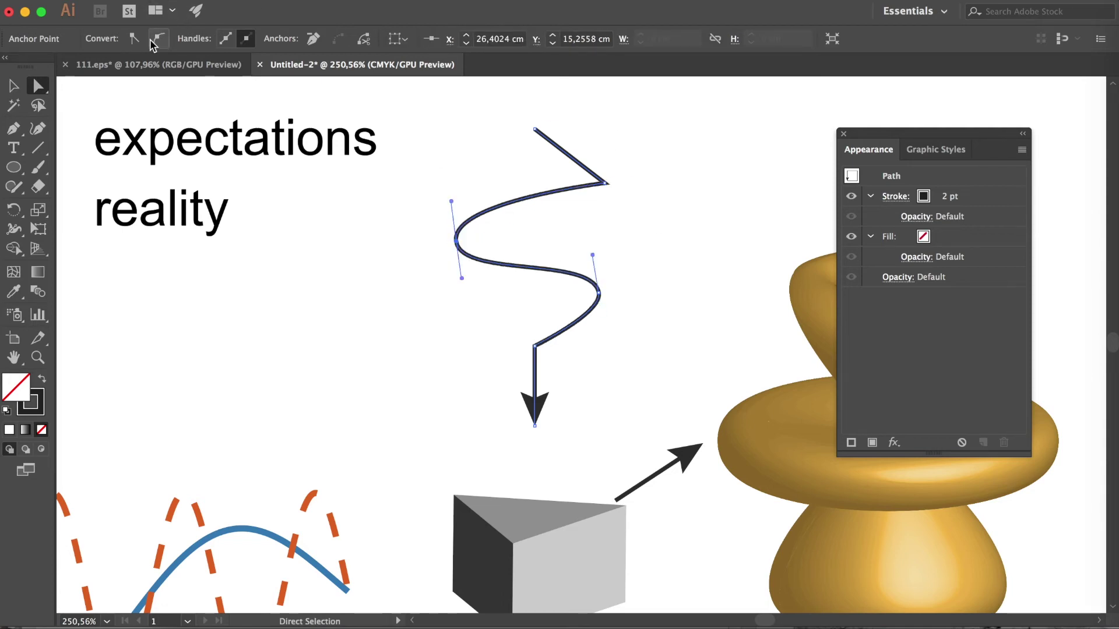
{"action": "left_click_drag", "start_coordinate": [606, 183], "coordinate": [605, 146]}
{"action": "left_click_drag", "start_coordinate": [451, 201], "coordinate": [457, 197]}
{"action": "left_click", "coordinate": [599, 294]}
{"action": "left_click_drag", "start_coordinate": [607, 313], "coordinate": [600, 327]}
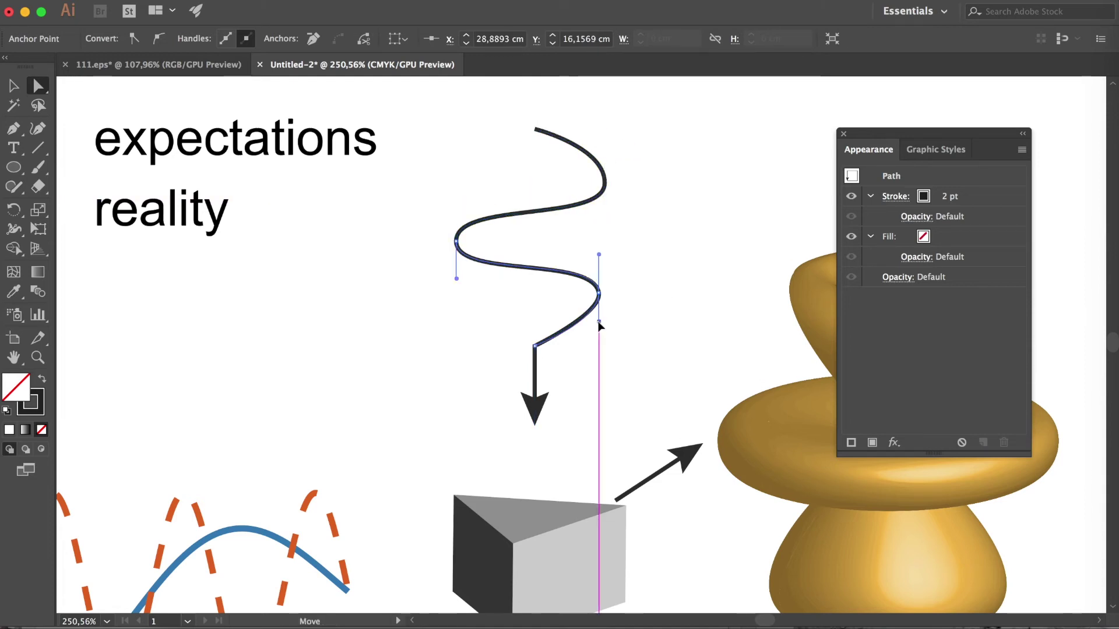
{"action": "left_click", "coordinate": [534, 346]}
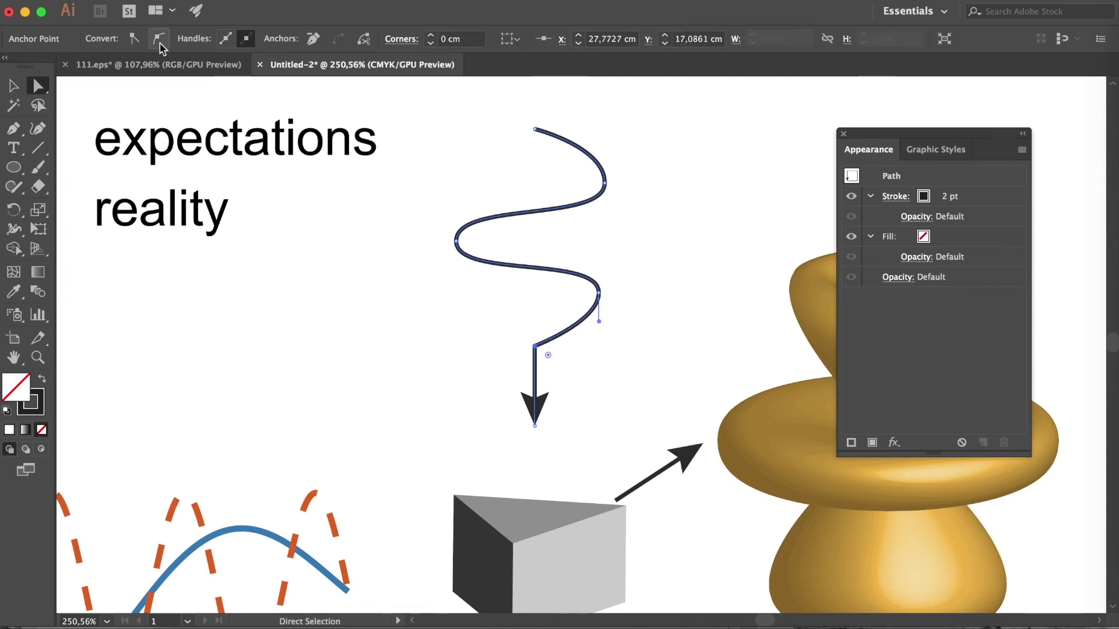
{"action": "left_click", "coordinate": [158, 39]}
{"action": "left_click", "coordinate": [552, 355]}
Step: Add an anchor on the upper curve and drag it into another loop
{"action": "left_click", "coordinate": [517, 215]}
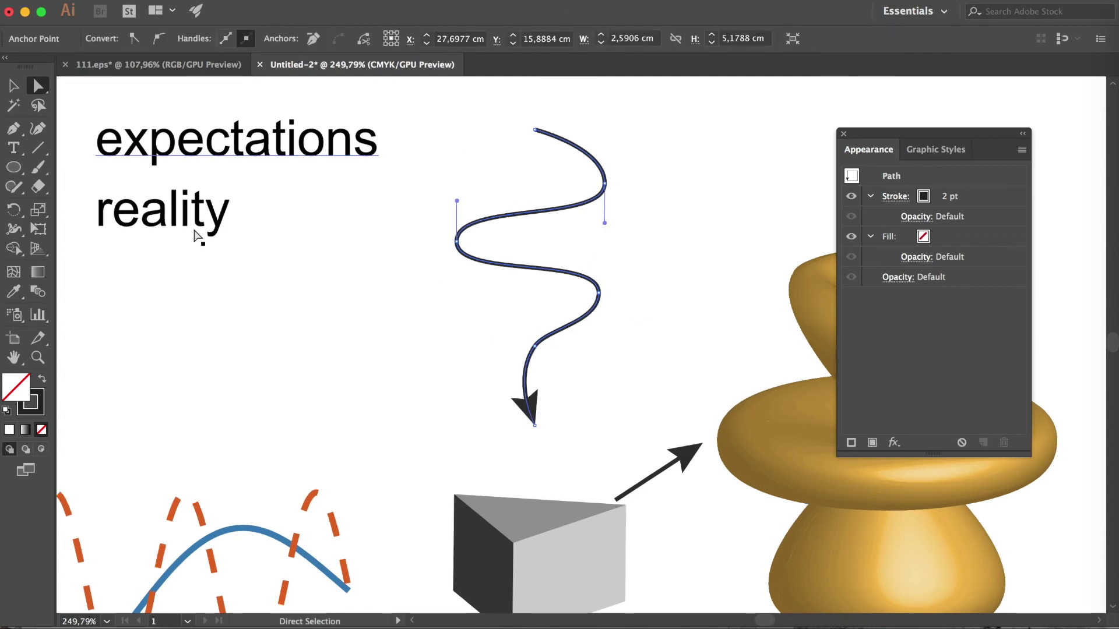
{"action": "left_click", "coordinate": [13, 131]}
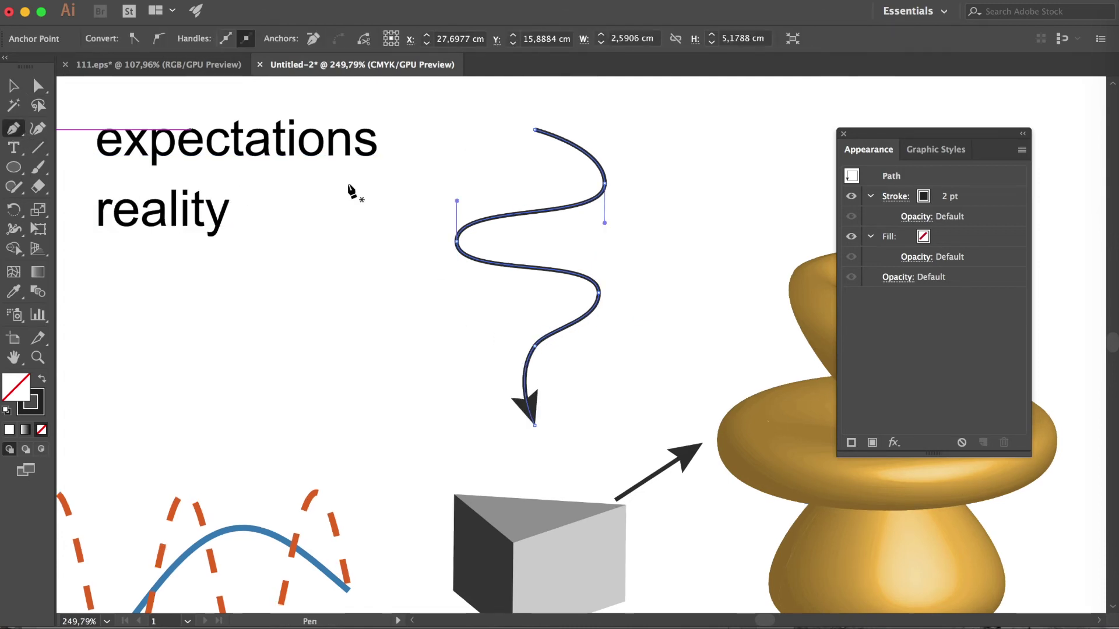
{"action": "left_click", "coordinate": [530, 213]}
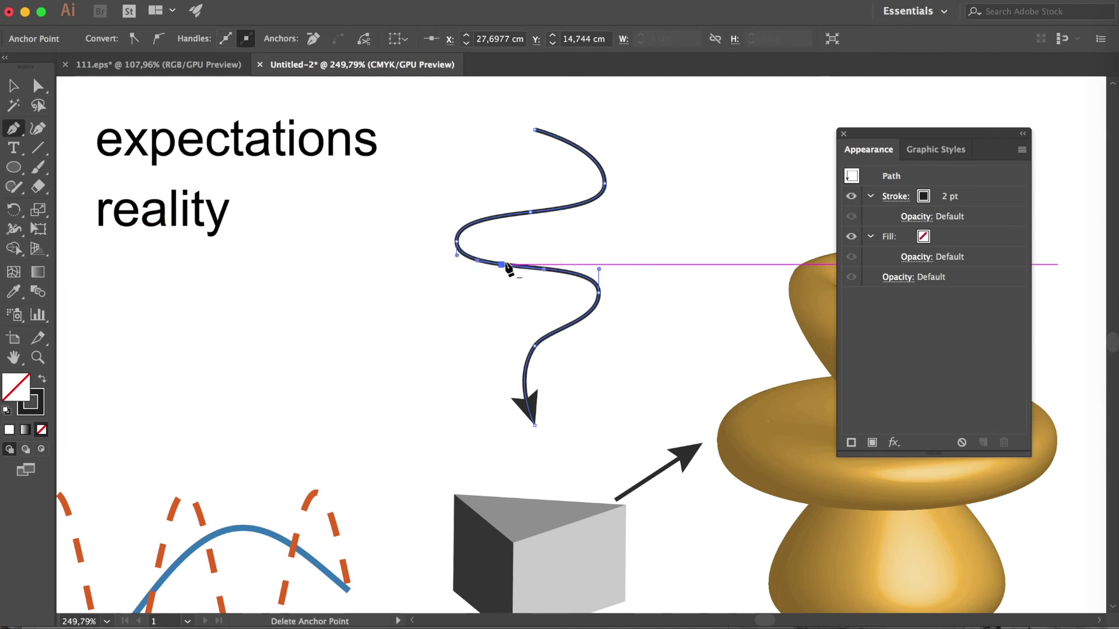
{"action": "key", "text": "a"}
{"action": "left_click_drag", "start_coordinate": [542, 212], "coordinate": [456, 155]}
{"action": "left_click_drag", "start_coordinate": [456, 221], "coordinate": [750, 220]}
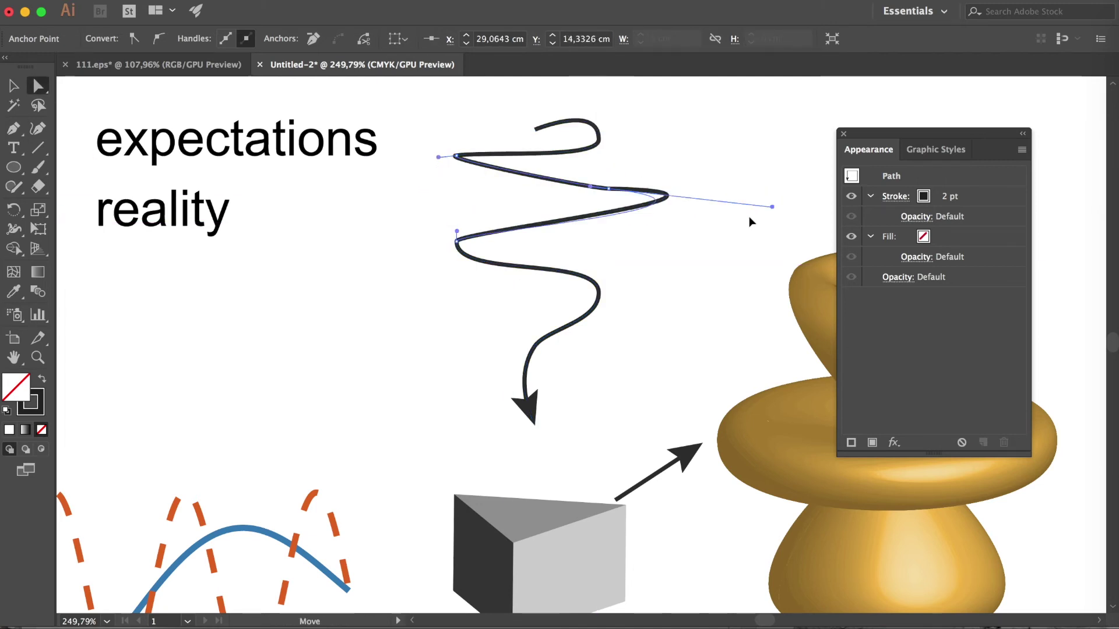
{"action": "left_click_drag", "start_coordinate": [599, 140], "coordinate": [600, 135]}
Step: Adjust and widen the wavy arrow's loops for an even squiggle
{"action": "key", "text": "ctrl+minus"}
{"action": "mouse_move", "coordinate": [524, 188]}
{"action": "left_mouse_down"}
{"action": "mouse_move", "coordinate": [508, 265]}
{"action": "mouse_move", "coordinate": [509, 232]}
{"action": "left_mouse_up"}
{"action": "left_click_drag", "start_coordinate": [592, 261], "coordinate": [618, 254]}
{"action": "left_click_drag", "start_coordinate": [505, 281], "coordinate": [488, 282]}
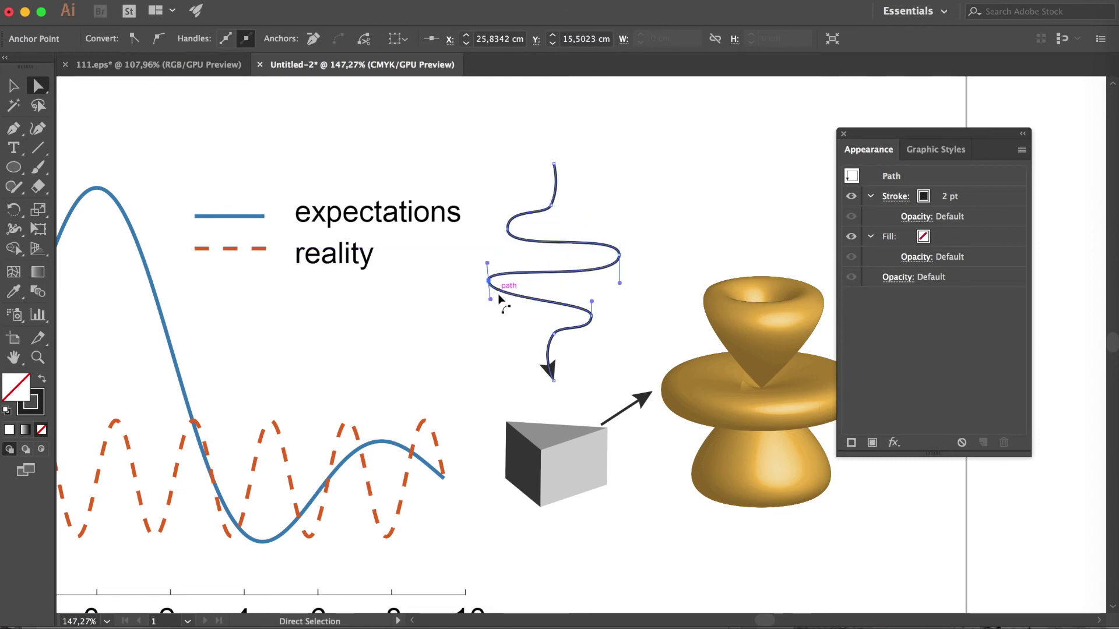
{"action": "mouse_move", "coordinate": [509, 230]}
{"action": "left_mouse_down"}
{"action": "mouse_move", "coordinate": [496, 208]}
{"action": "mouse_move", "coordinate": [561, 207]}
{"action": "left_mouse_up"}
Step: Select the whole wavy arrow and set its stroke weight to 5 pt
{"action": "key", "text": "ctrl+0"}
{"action": "key", "text": "v"}
{"action": "mouse_move", "coordinate": [581, 166]}
{"action": "left_mouse_down"}
{"action": "mouse_move", "coordinate": [648, 280]}
{"action": "mouse_move", "coordinate": [631, 274]}
{"action": "left_mouse_up"}
{"action": "left_click", "coordinate": [200, 35]}
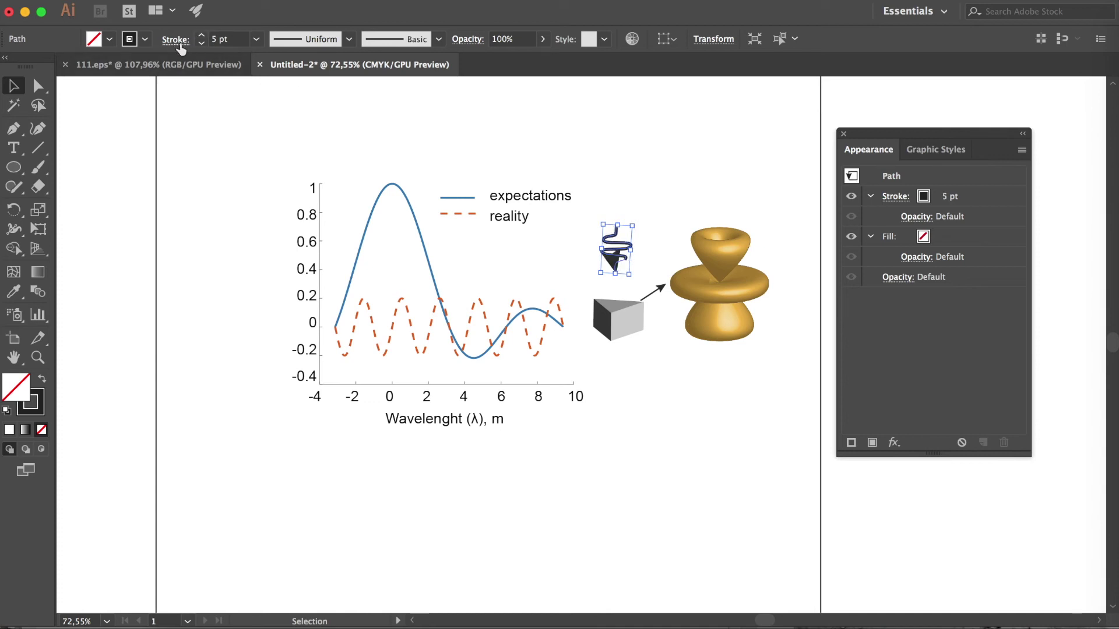
Step: Lower the end arrowhead scale in the stroke settings to shrink the arrowhead
{"action": "left_click", "coordinate": [175, 40]}
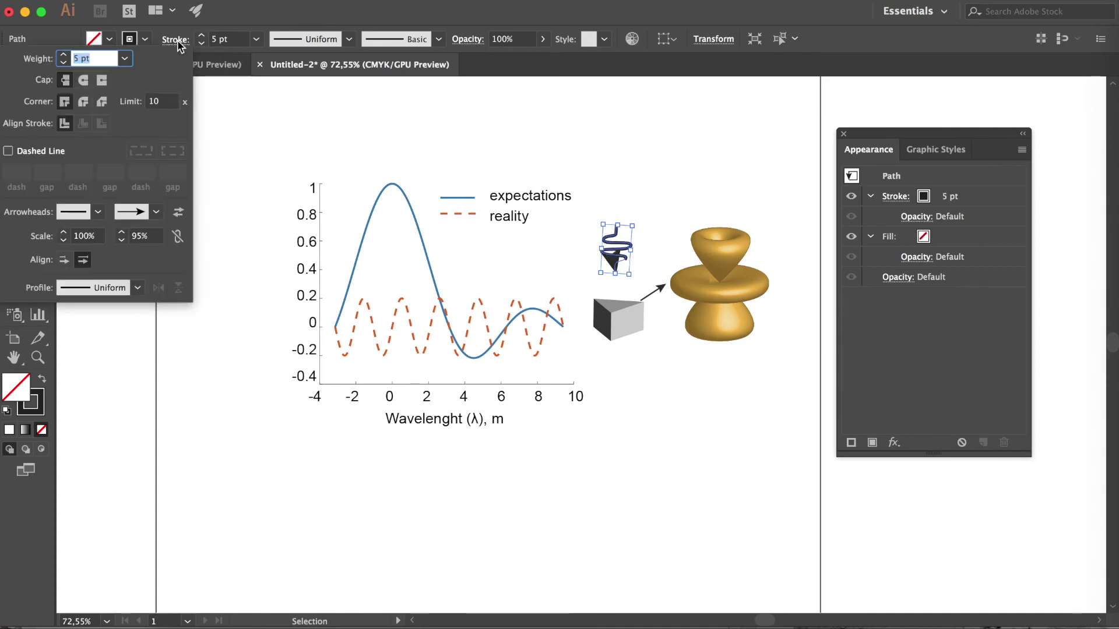
{"action": "left_click", "coordinate": [122, 240]}
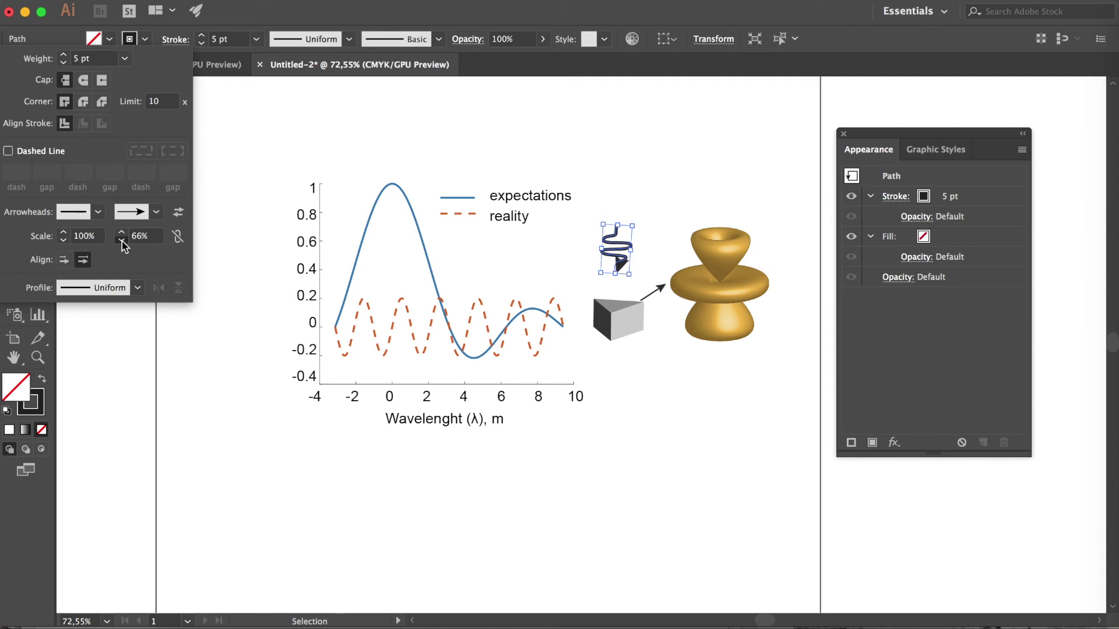
{"action": "left_click", "coordinate": [658, 187]}
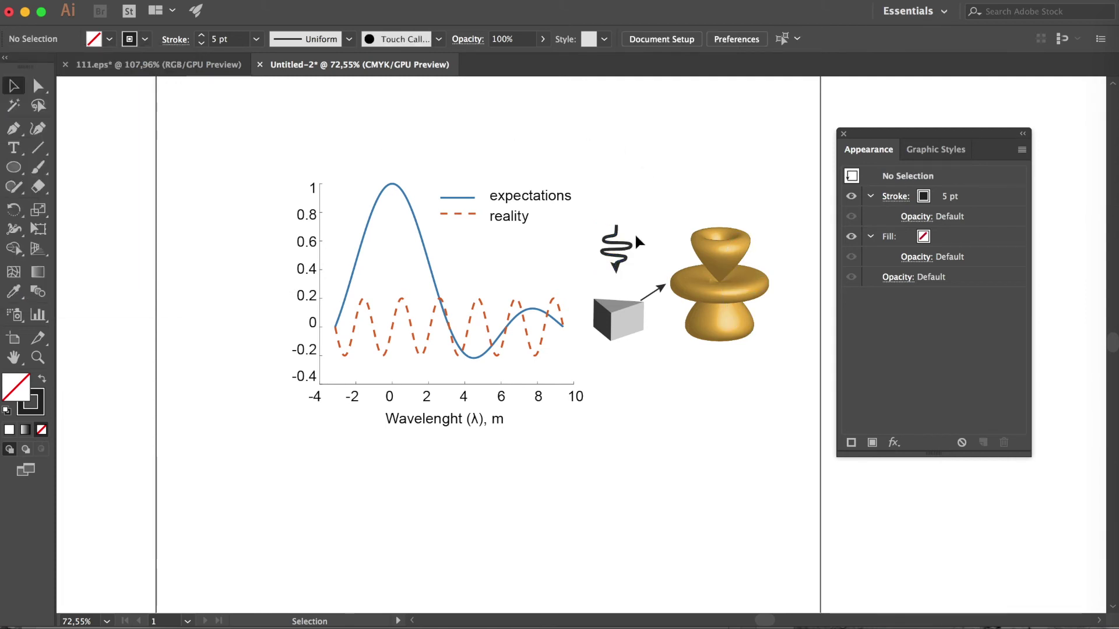
Step: Zoom in and adjust the top bend's anchor handle to smooth the curve
{"action": "scroll", "coordinate": [634, 233], "scroll_direction": "up", "scroll_amount": 3}
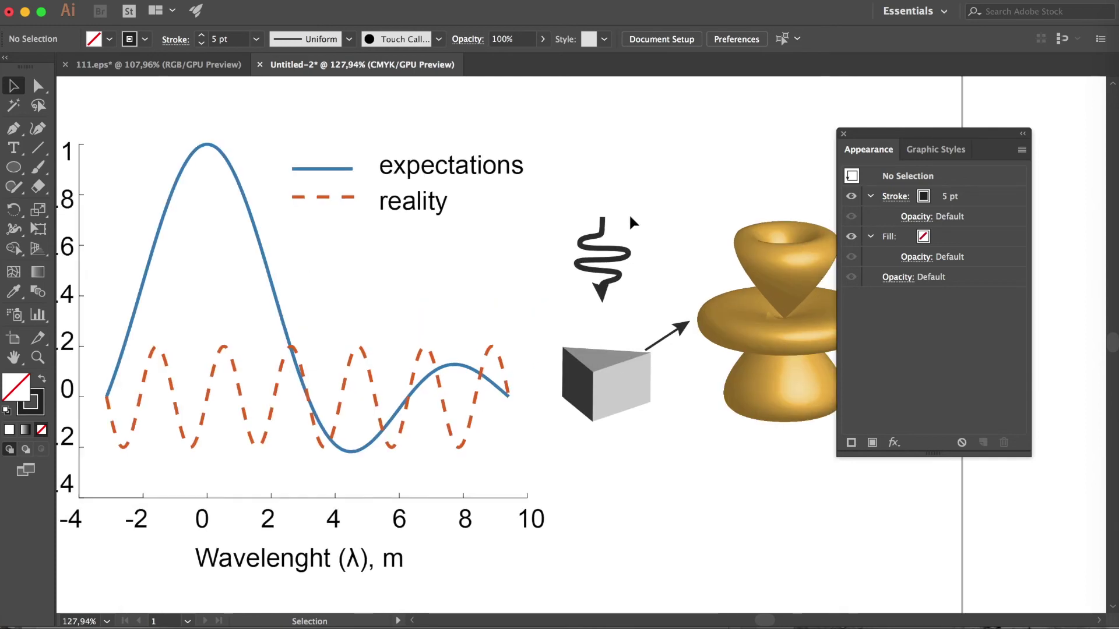
{"action": "scroll", "coordinate": [638, 201], "scroll_direction": "up", "scroll_amount": 2}
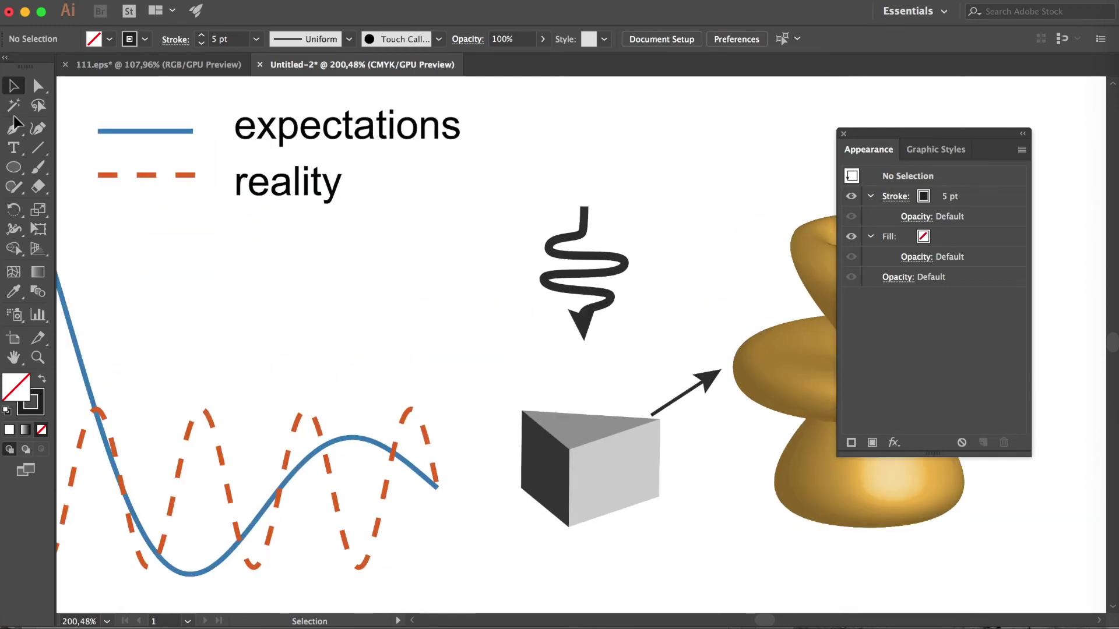
{"action": "scroll", "coordinate": [632, 236], "scroll_direction": "up", "scroll_amount": 2}
{"action": "key", "text": "p"}
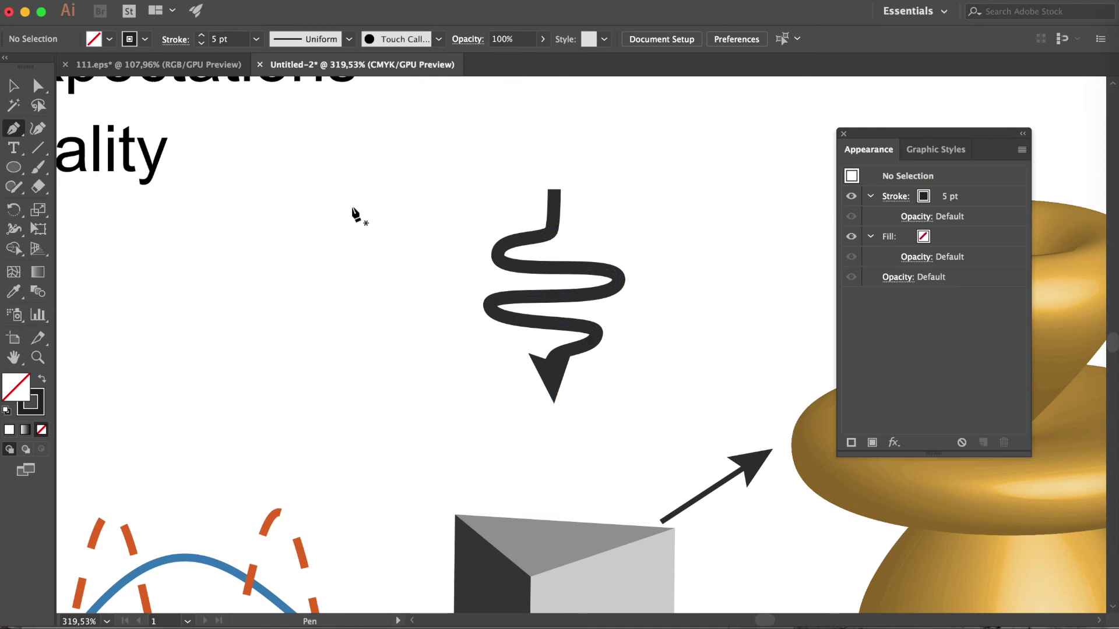
{"action": "left_click", "coordinate": [36, 84]}
{"action": "left_click", "coordinate": [550, 236]}
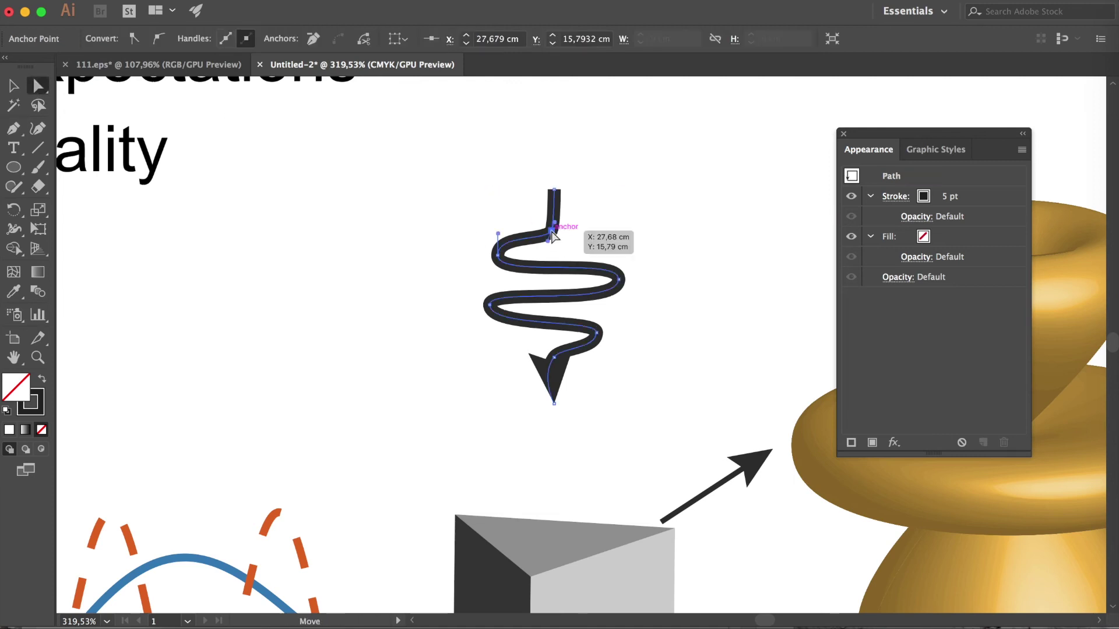
{"action": "left_click_drag", "start_coordinate": [545, 244], "coordinate": [539, 243]}
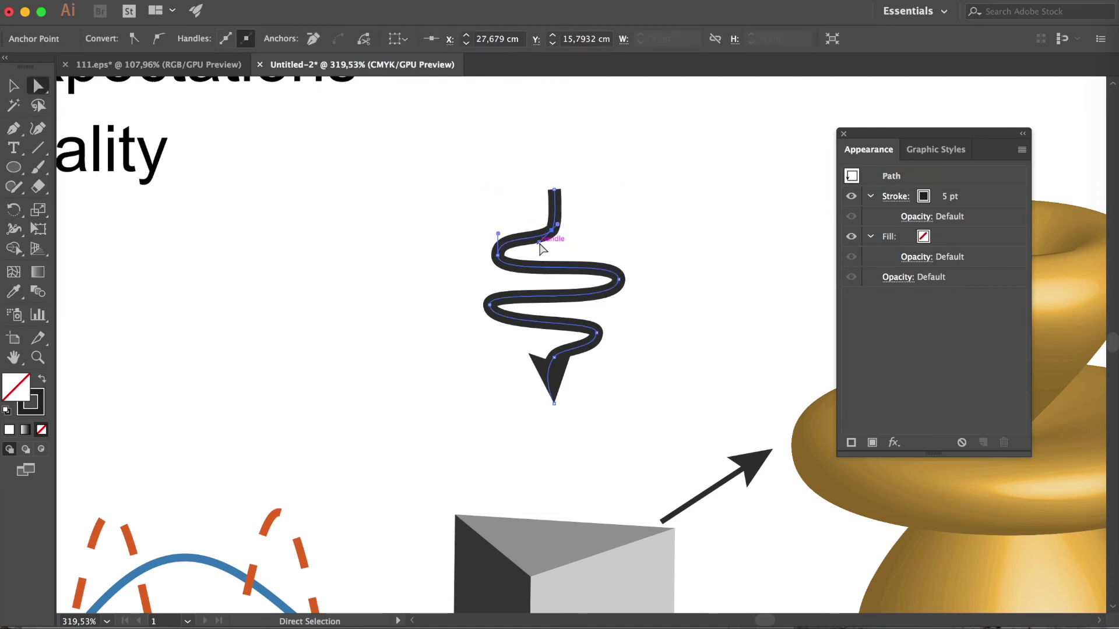
{"action": "left_click", "coordinate": [500, 240]}
{"action": "key", "text": "super+0"}
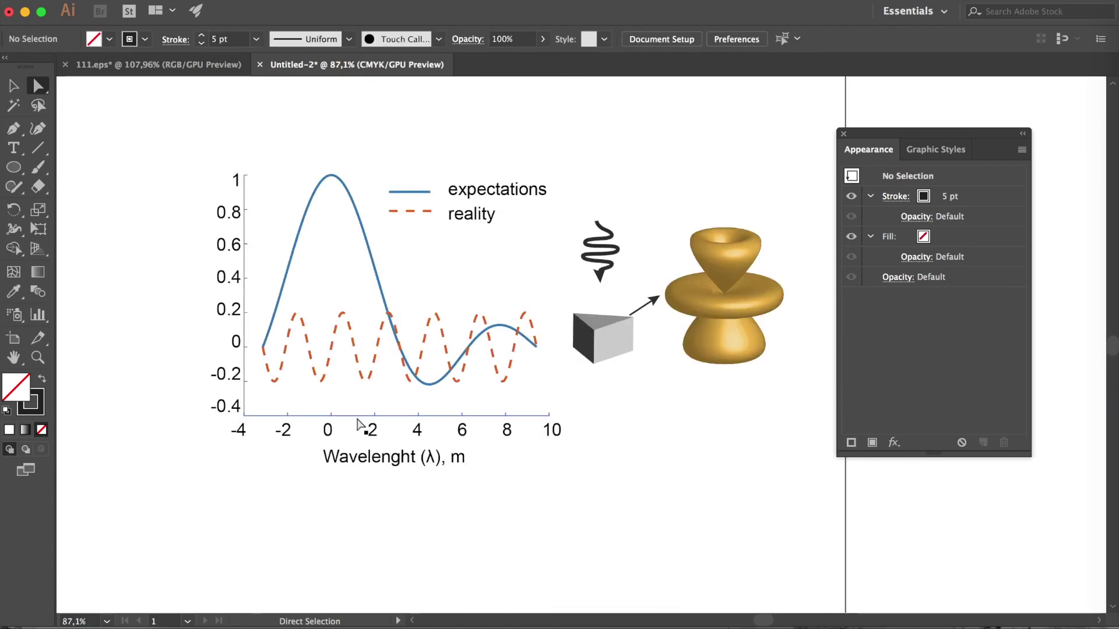
Step: Draw a rectangle covering the prism, arrows and gold shape, filled solid black
{"action": "left_click", "coordinate": [44, 281]}
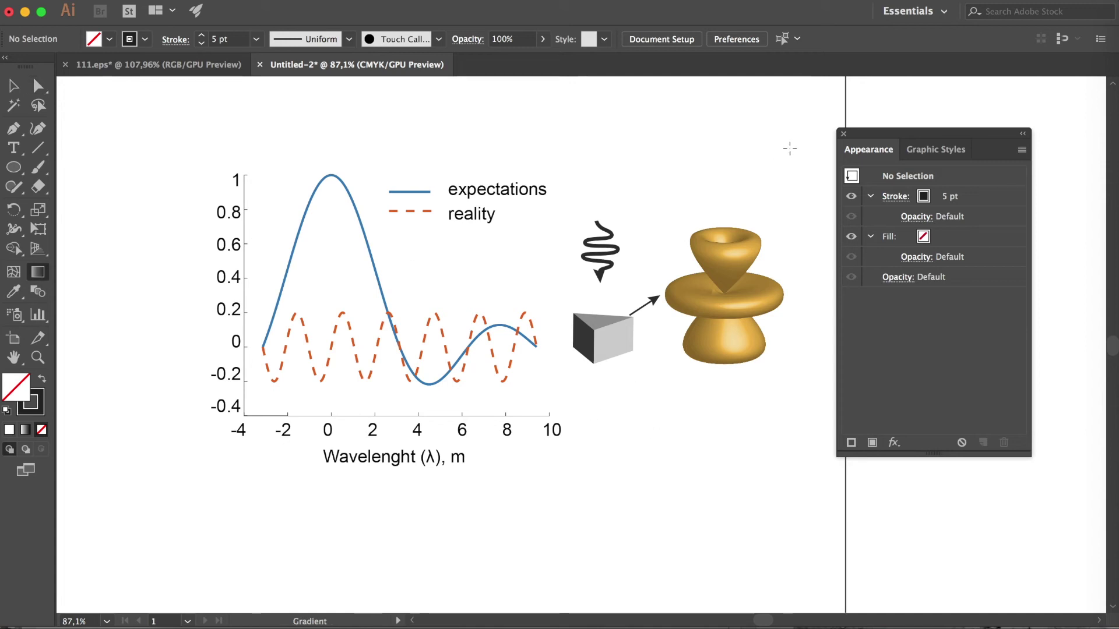
{"action": "left_click_drag", "start_coordinate": [14, 167], "coordinate": [85, 174]}
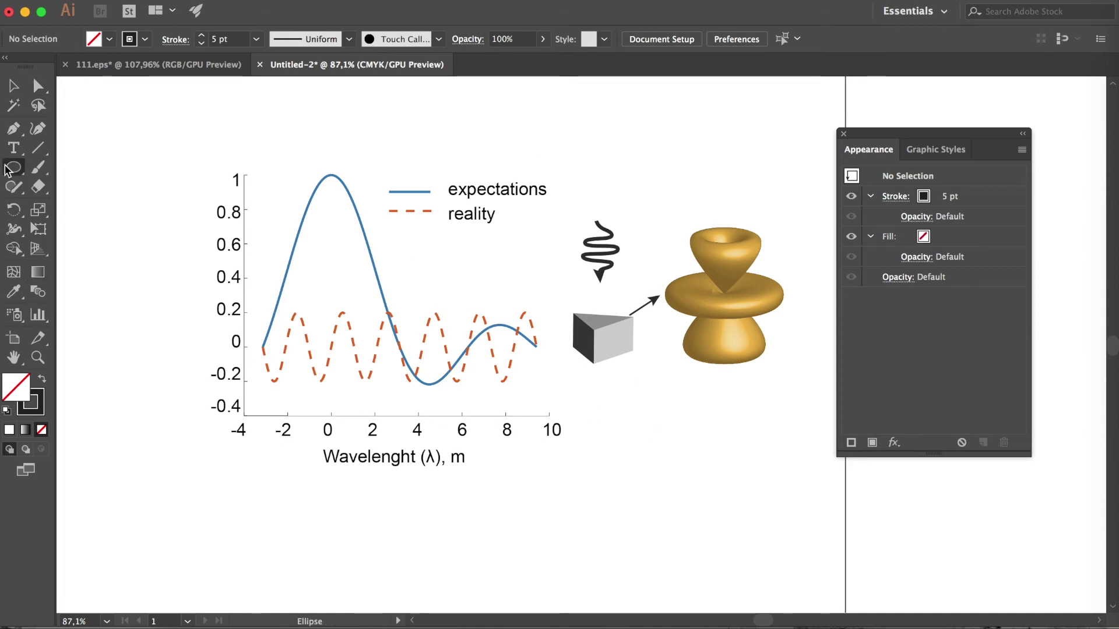
{"action": "left_click", "coordinate": [86, 175]}
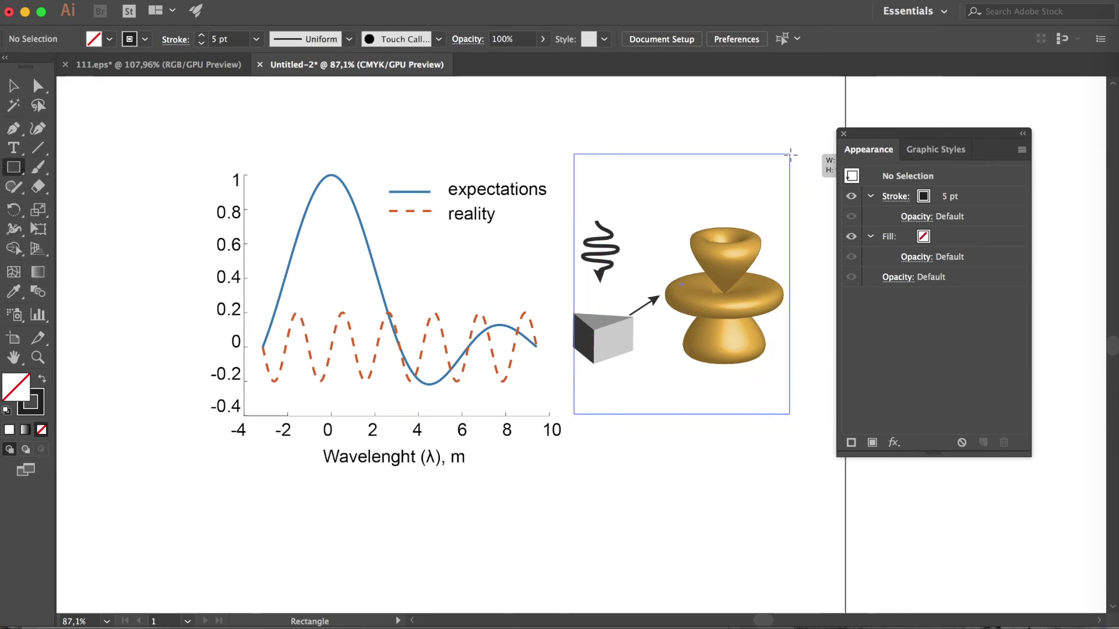
{"action": "left_click_drag", "start_coordinate": [779, 136], "coordinate": [790, 154]}
{"action": "left_click", "coordinate": [109, 39]}
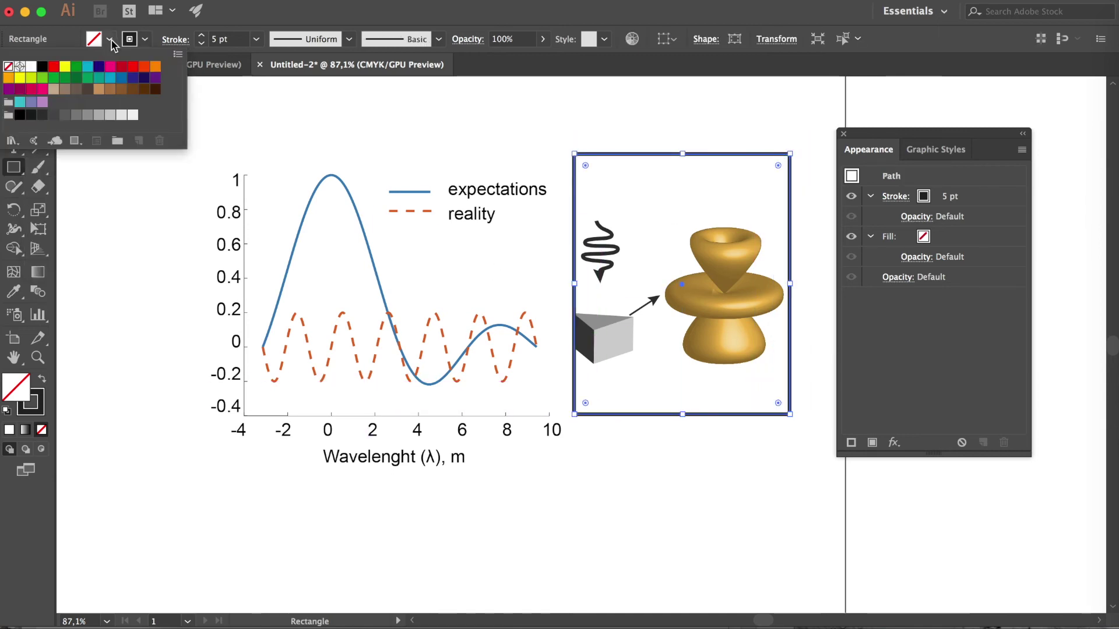
{"action": "left_click", "coordinate": [41, 66]}
{"action": "key", "text": "ctrl+z"}
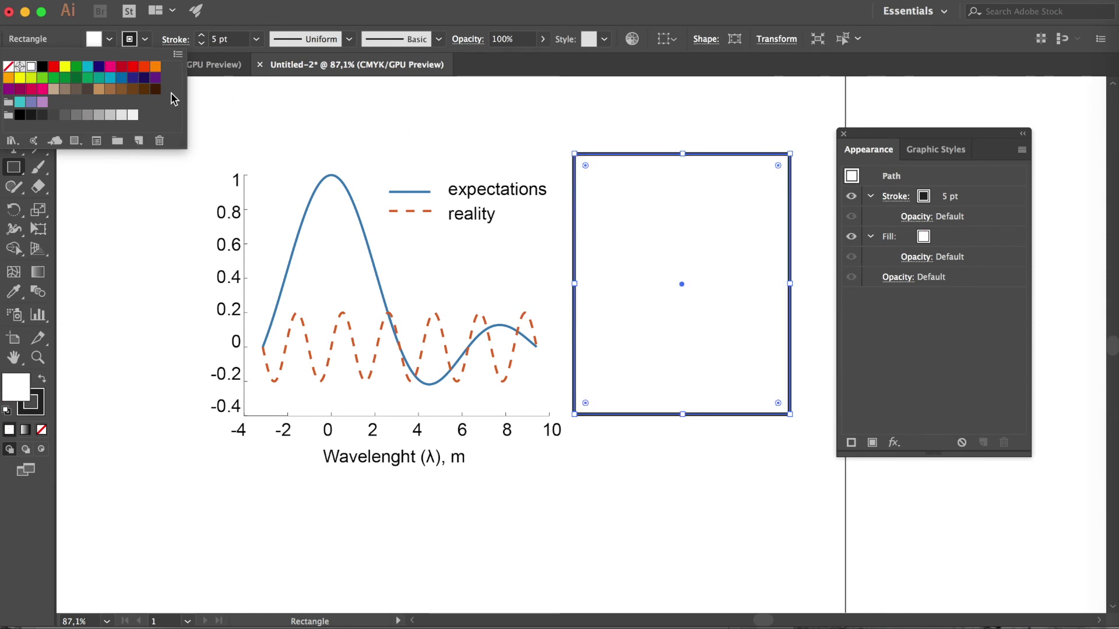
{"action": "left_click", "coordinate": [41, 67]}
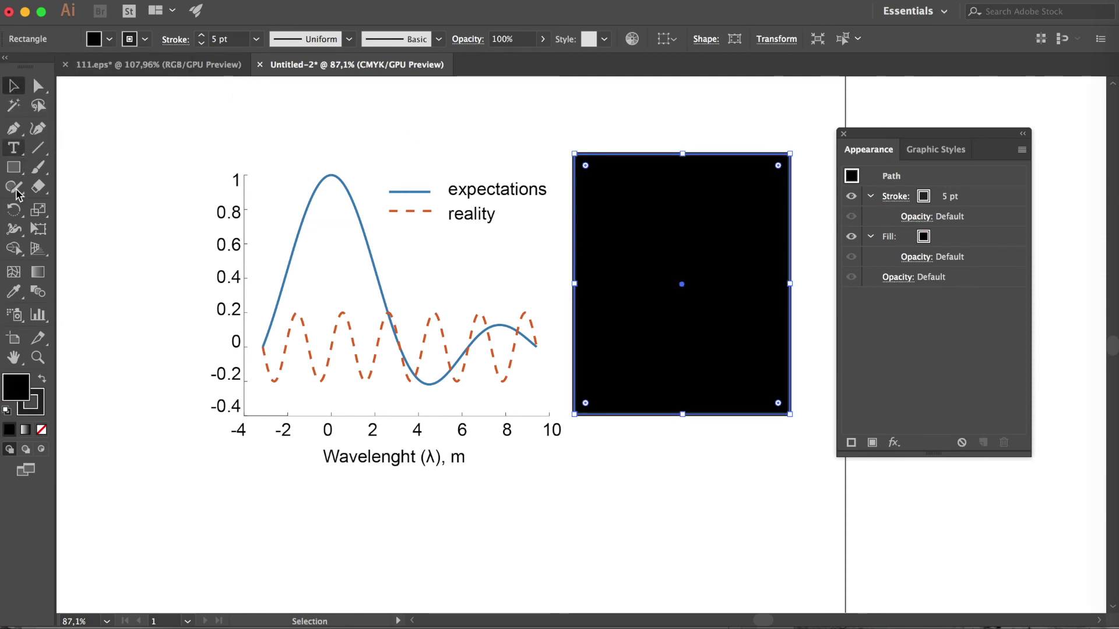
{"action": "left_click", "coordinate": [35, 280]}
Step: Apply a white-to-black gradient to the rectangle and position the Gradient panel beside it
{"action": "double_click", "coordinate": [36, 281]}
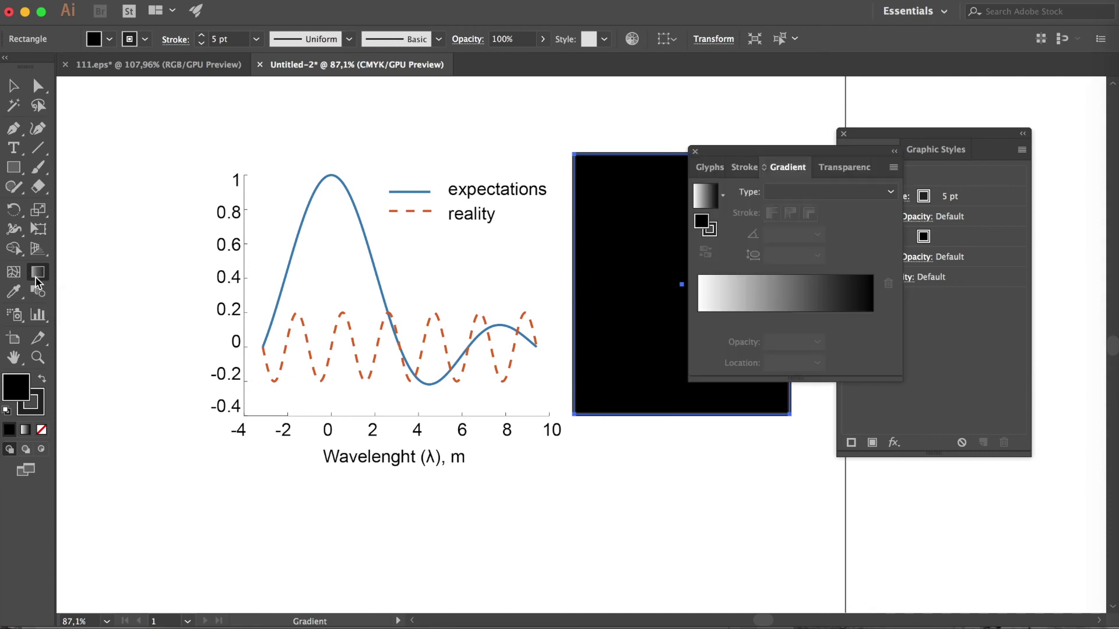
{"action": "left_click", "coordinate": [695, 151]}
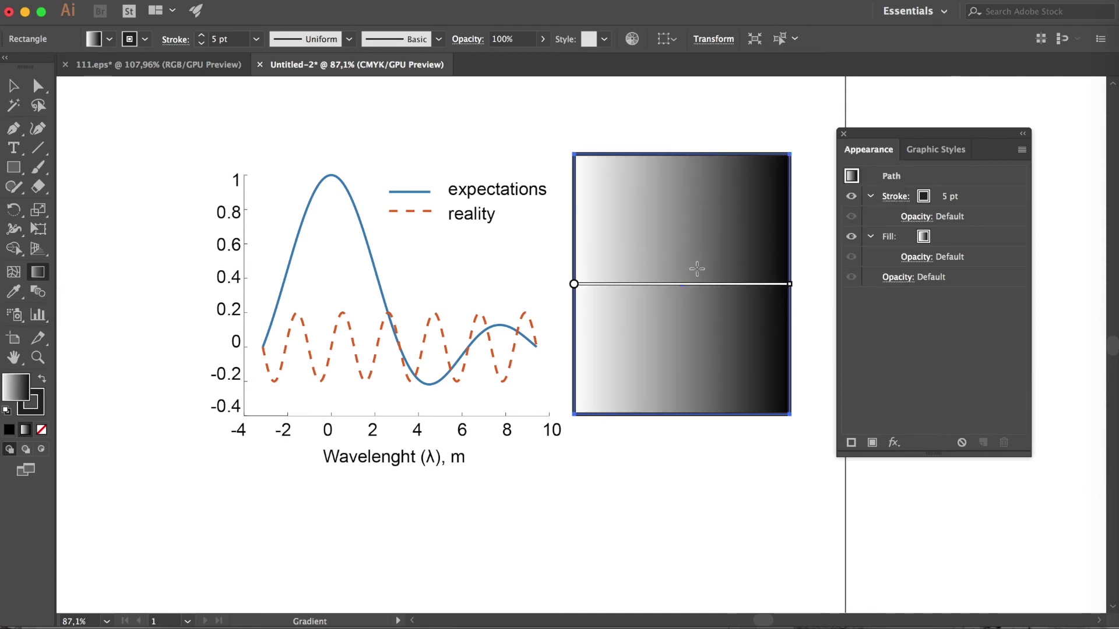
{"action": "mouse_move", "coordinate": [680, 285]}
{"action": "mouse_move", "coordinate": [573, 285]}
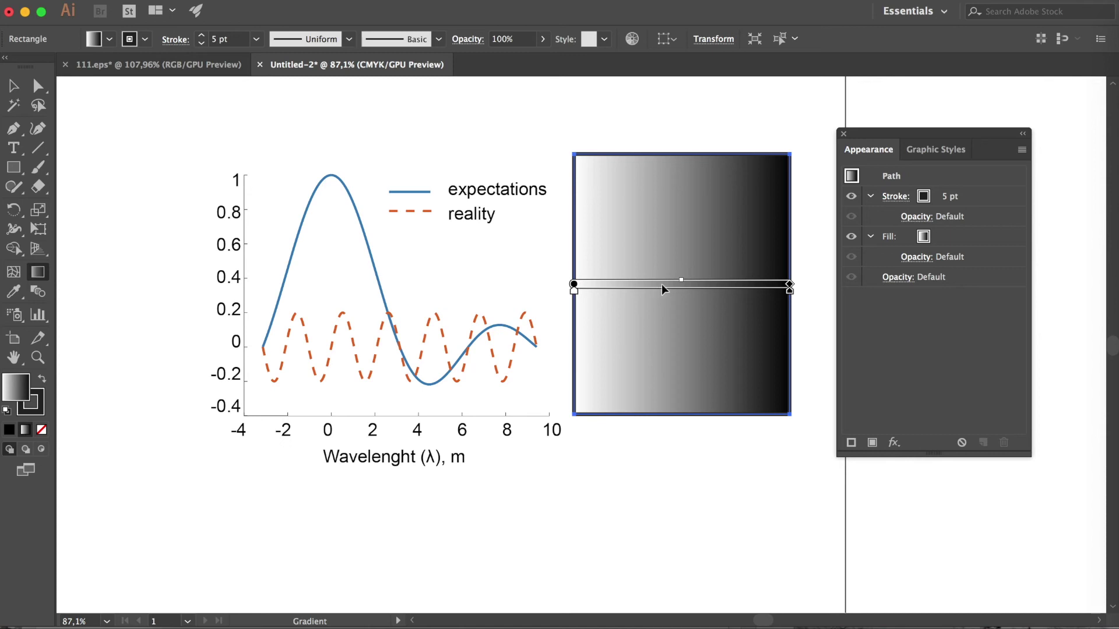
{"action": "double_click", "coordinate": [10, 388]}
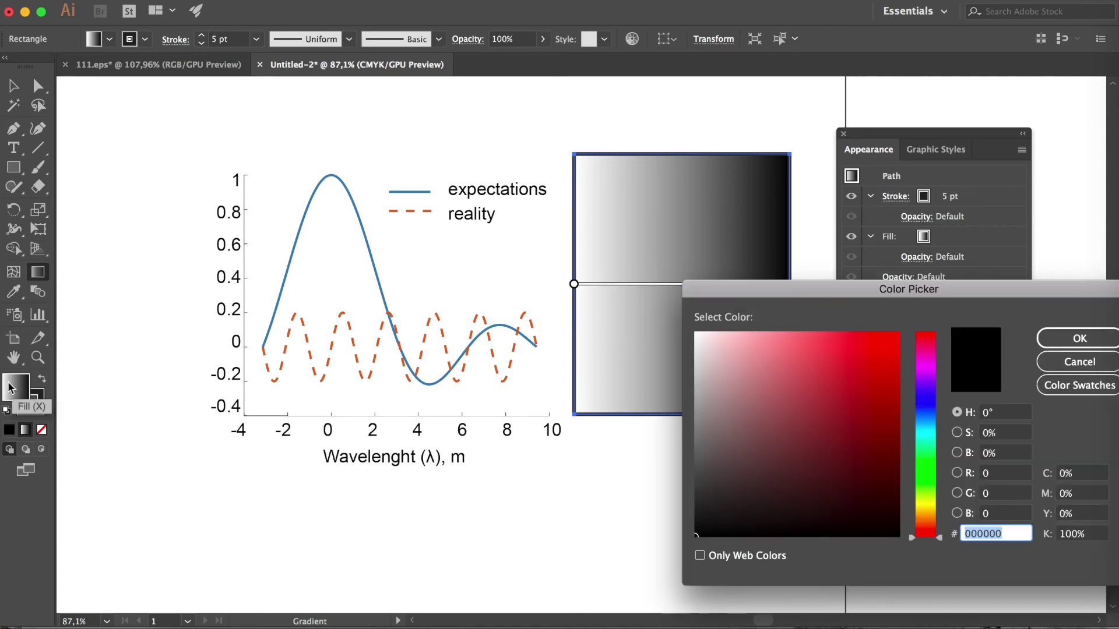
{"action": "left_click", "coordinate": [1089, 362]}
{"action": "double_click", "coordinate": [38, 277]}
{"action": "mouse_move", "coordinate": [835, 145]}
{"action": "left_mouse_down"}
{"action": "mouse_move", "coordinate": [623, 320]}
{"action": "mouse_move", "coordinate": [393, 238]}
{"action": "left_mouse_up"}
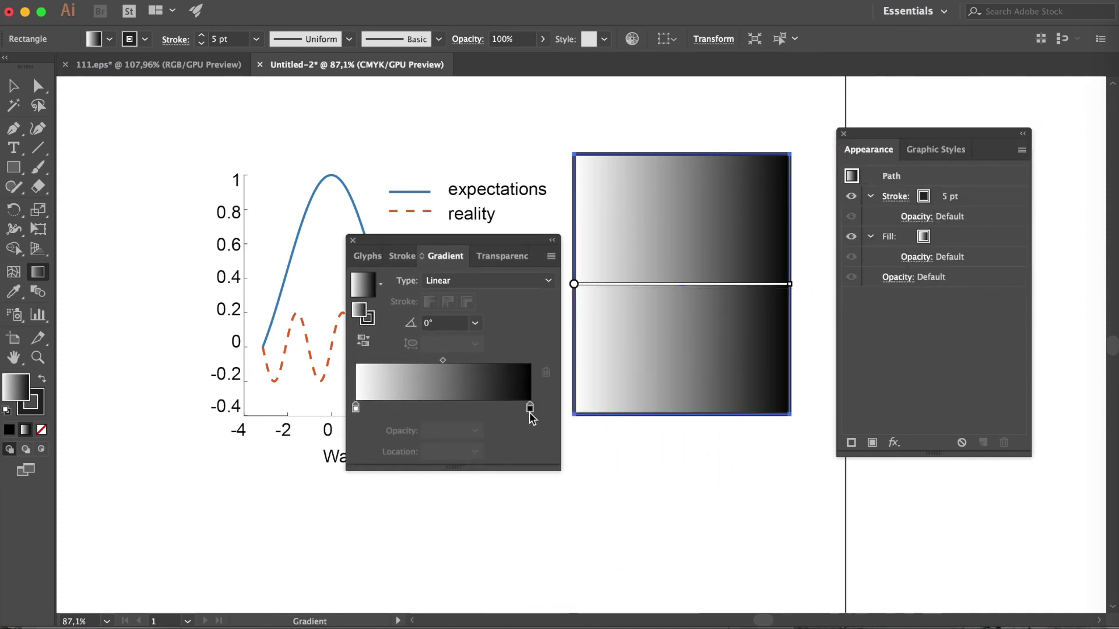
Step: Change the gradient's end stop colour to blue from the swatches
{"action": "left_click", "coordinate": [529, 408]}
{"action": "double_click", "coordinate": [529, 408]}
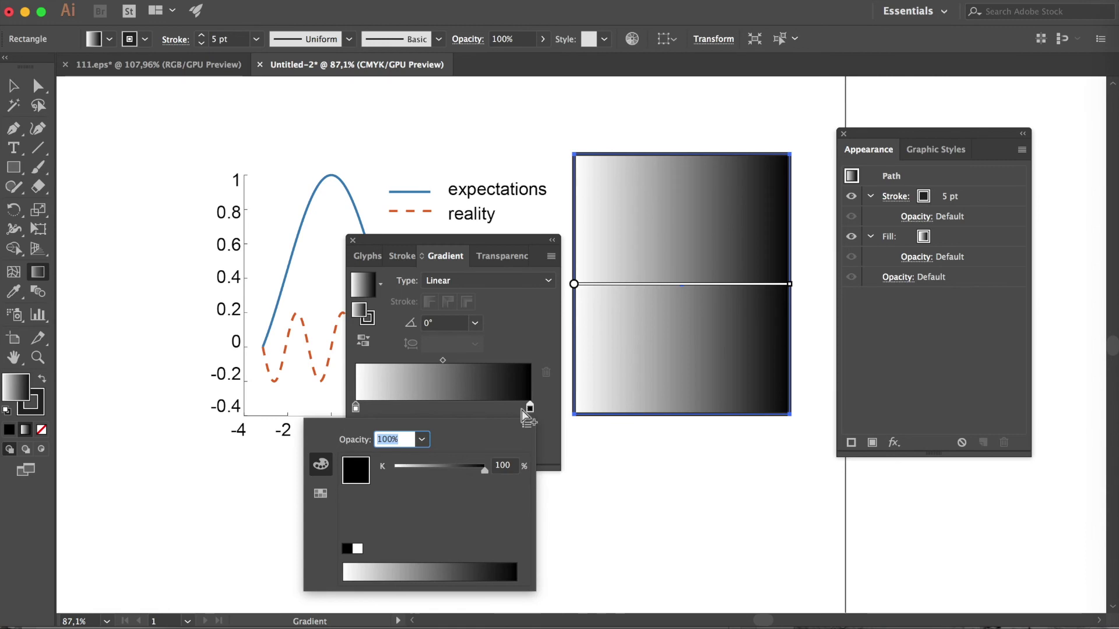
{"action": "left_click", "coordinate": [320, 494]}
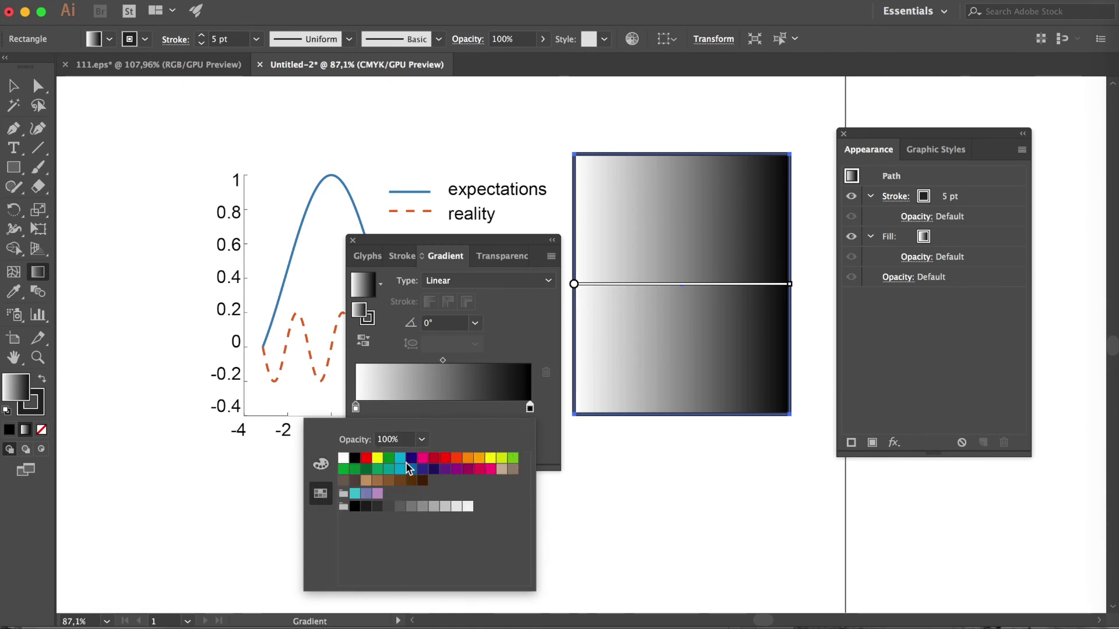
{"action": "left_click", "coordinate": [422, 469]}
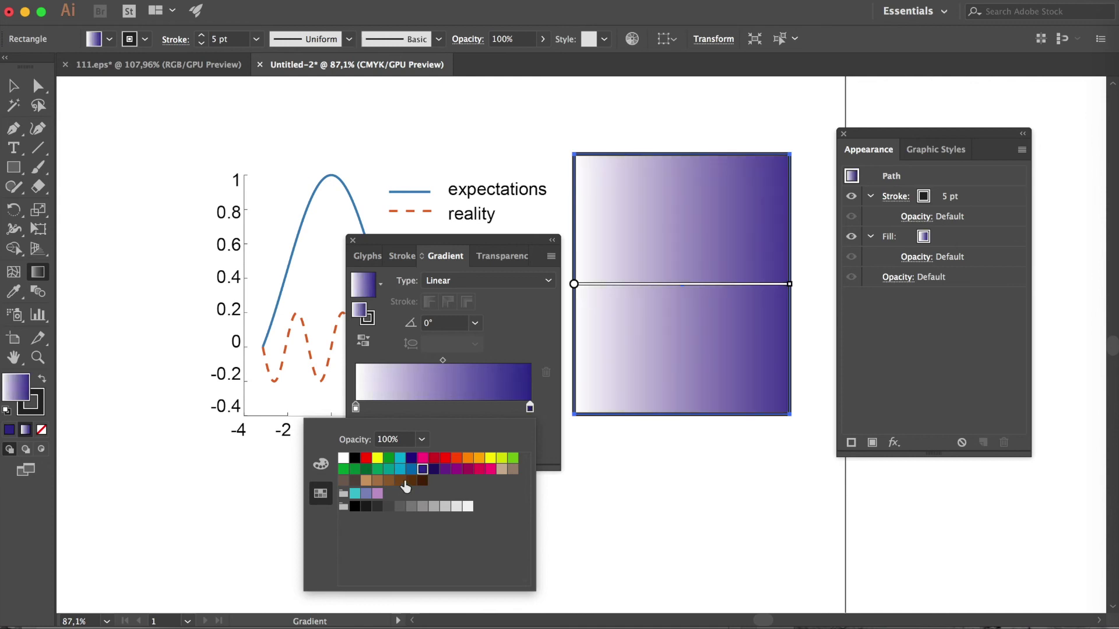
{"action": "left_click", "coordinate": [412, 470]}
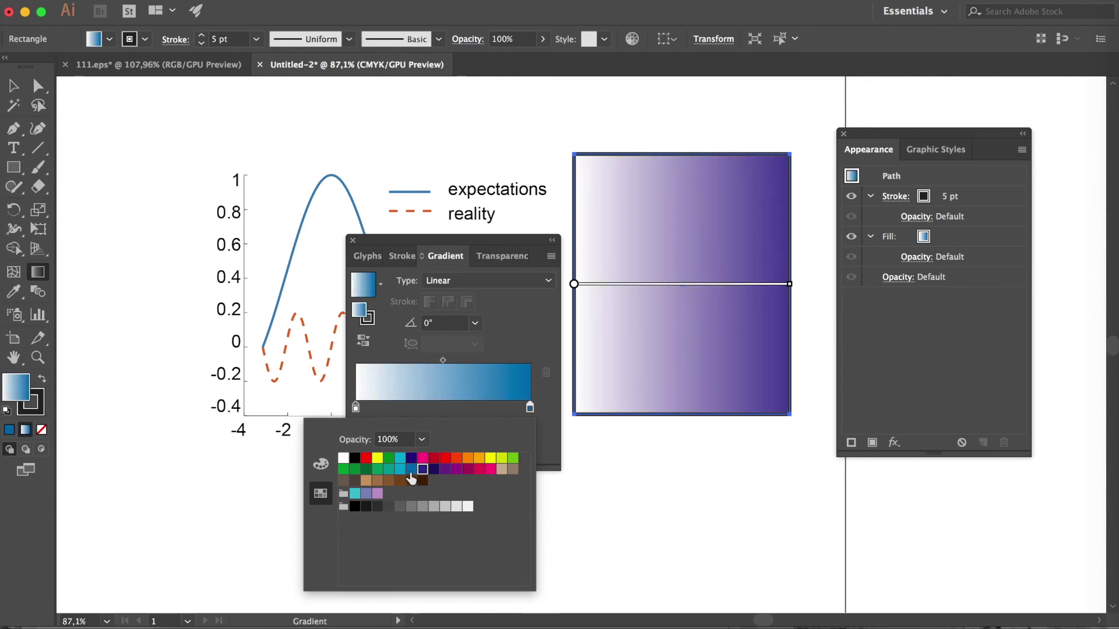
{"action": "key", "text": "Escape"}
Step: Add a middle gradient stop and keep the gradient type Linear
{"action": "left_click", "coordinate": [432, 409]}
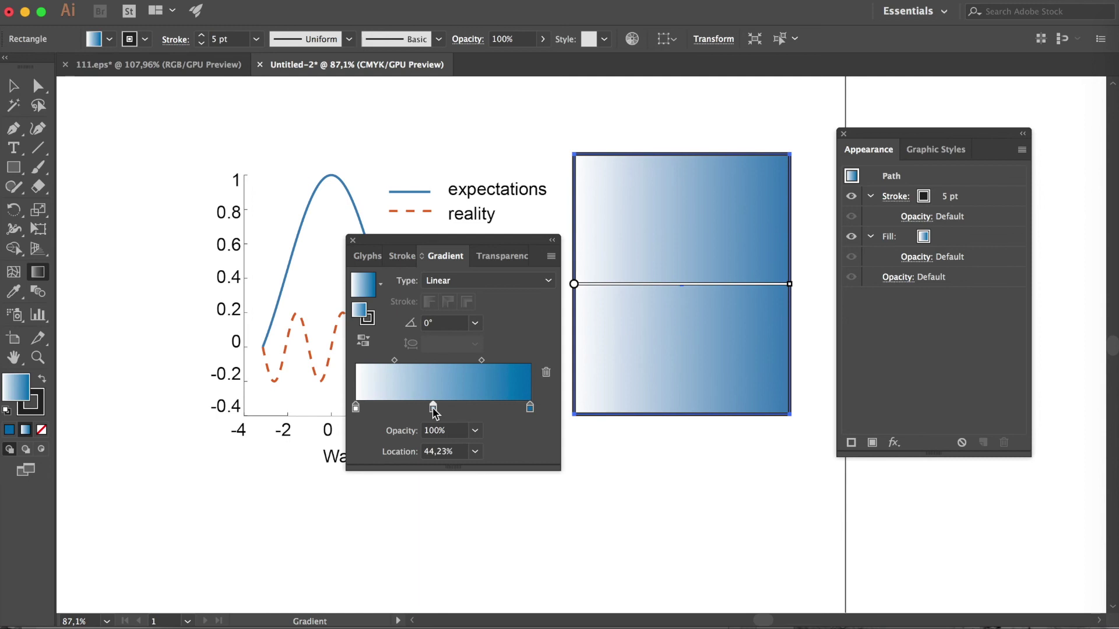
{"action": "mouse_move", "coordinate": [433, 408]}
{"action": "left_mouse_down"}
{"action": "mouse_move", "coordinate": [485, 408]}
{"action": "mouse_move", "coordinate": [420, 409]}
{"action": "mouse_move", "coordinate": [446, 416]}
{"action": "left_mouse_up"}
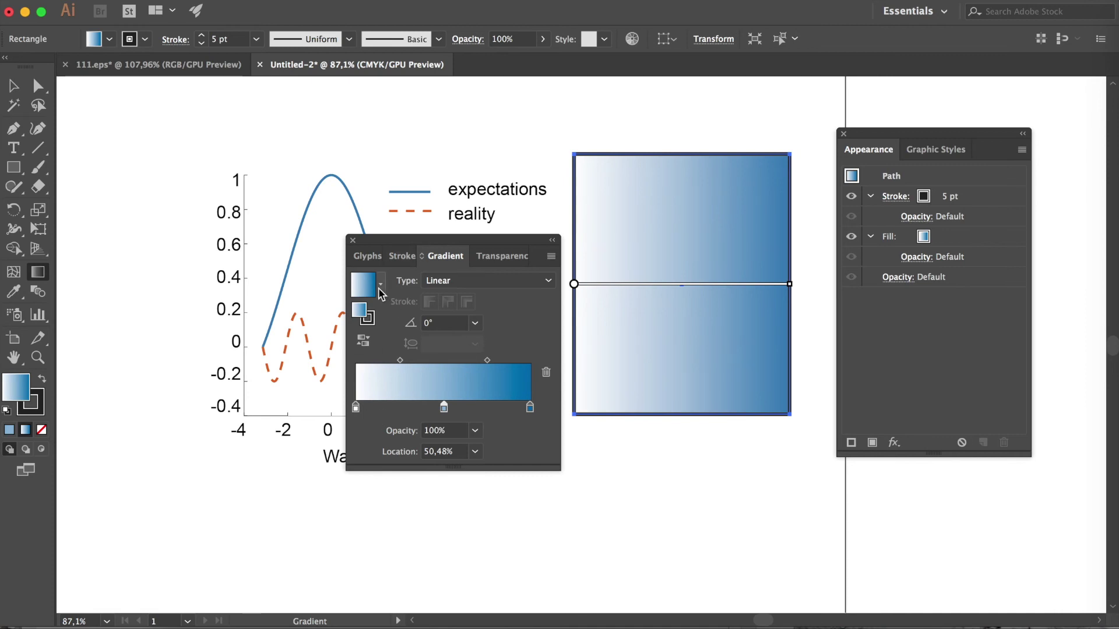
{"action": "left_click", "coordinate": [479, 282]}
{"action": "left_click", "coordinate": [450, 316]}
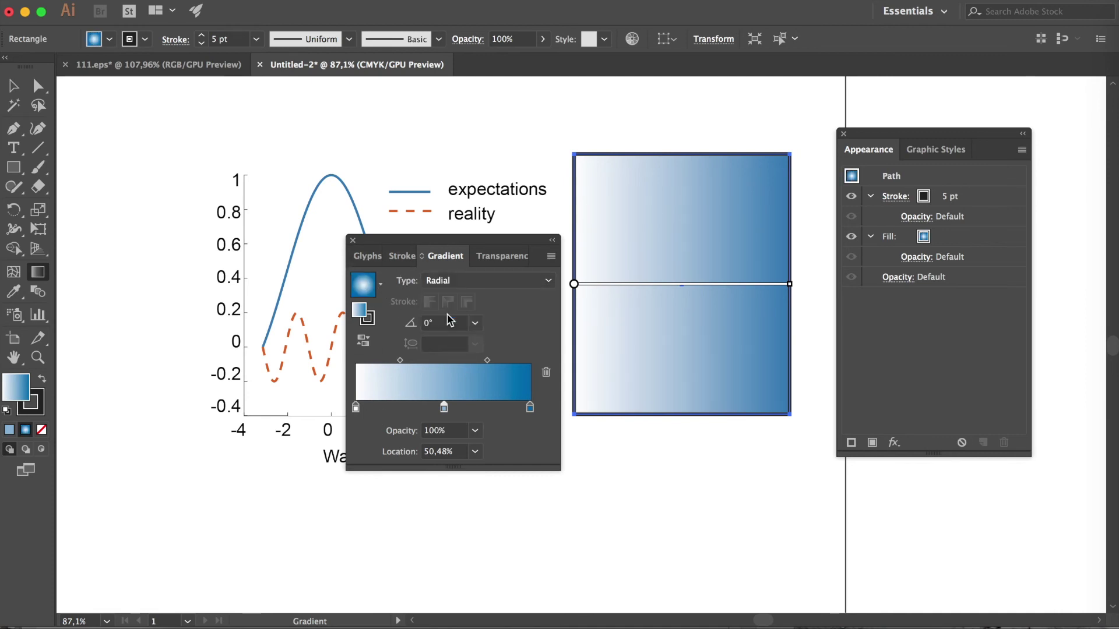
{"action": "left_click", "coordinate": [466, 282]}
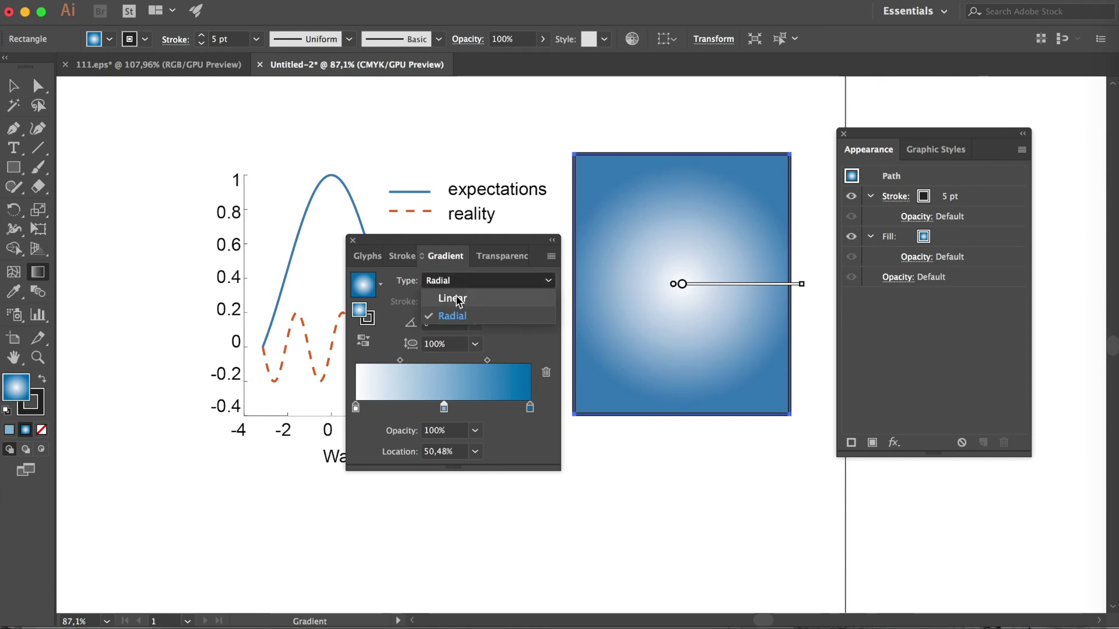
{"action": "left_click", "coordinate": [456, 295]}
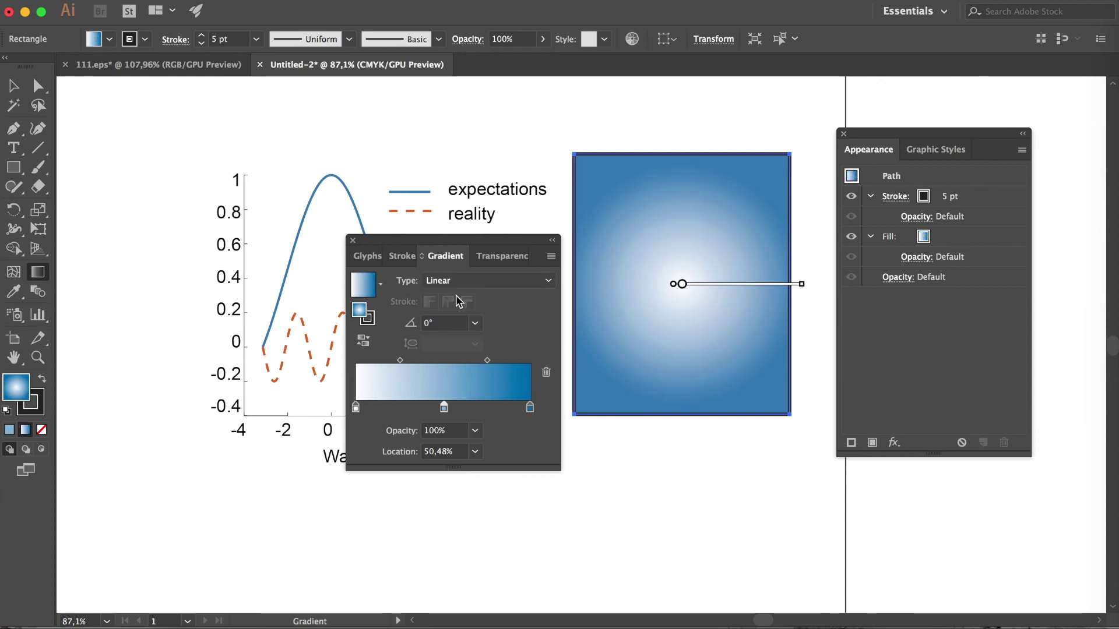
{"action": "left_click", "coordinate": [352, 240]}
{"action": "left_click", "coordinate": [15, 87]}
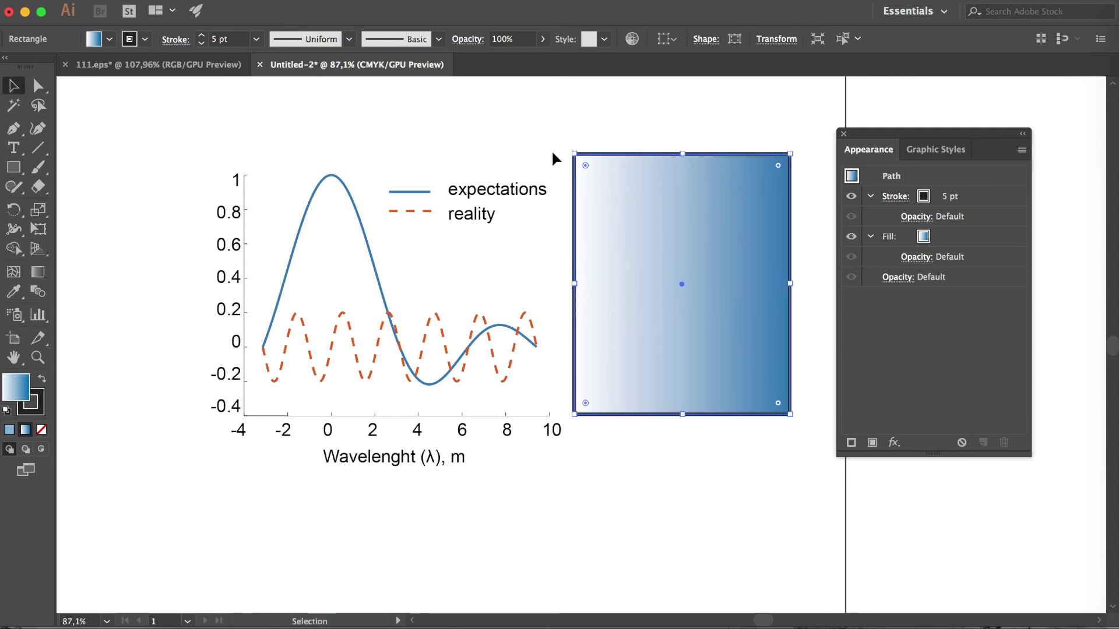
Step: Remove the gradient rectangle's outline stroke
{"action": "left_click", "coordinate": [146, 39]}
{"action": "left_click", "coordinate": [8, 67]}
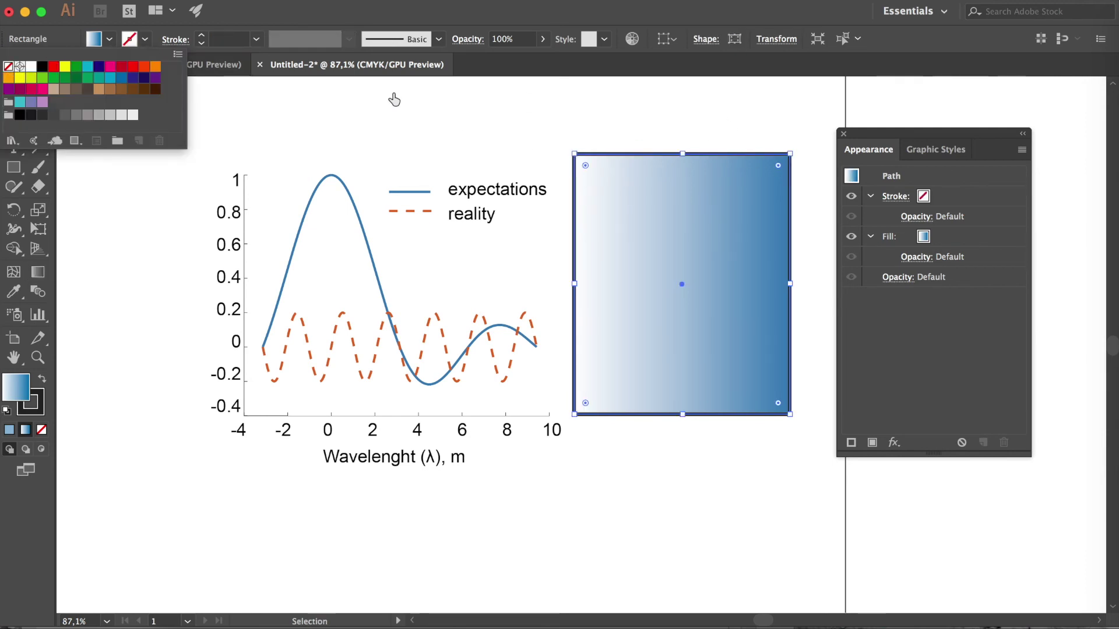
{"action": "key", "text": "Escape"}
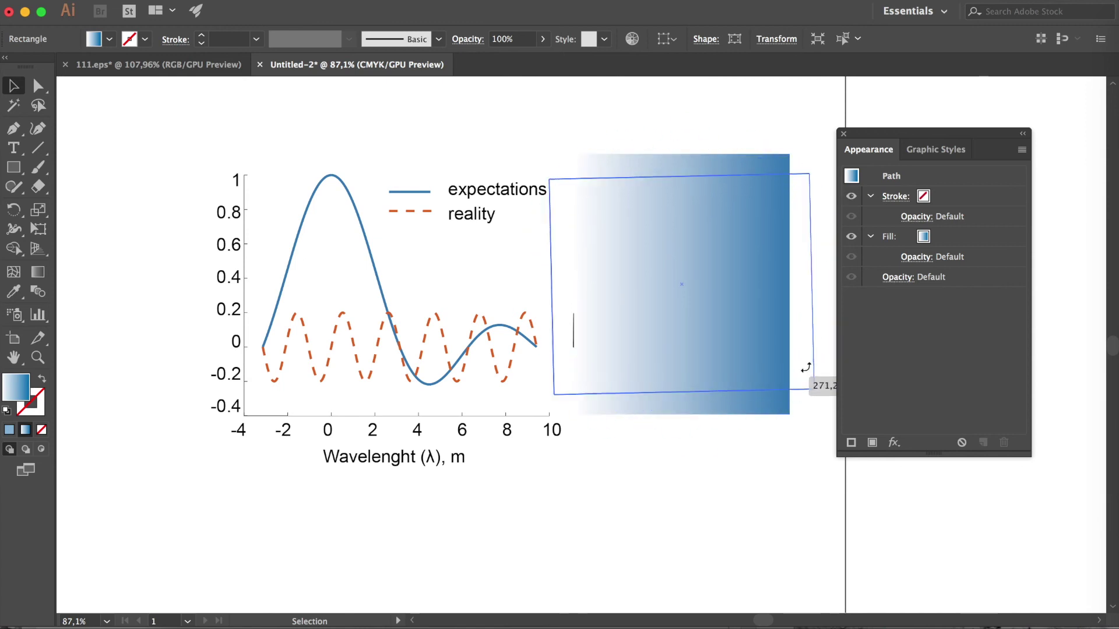
Step: Rotate the gradient panel upright and stretch it down to the plot's bottom edge
{"action": "left_click_drag", "start_coordinate": [804, 356], "coordinate": [801, 384]}
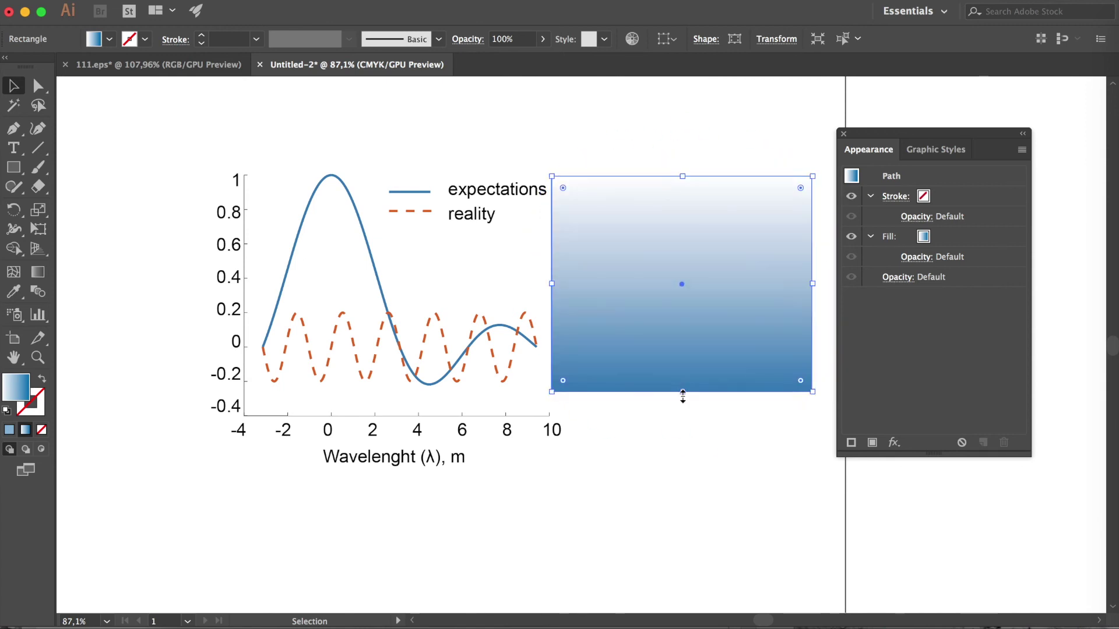
{"action": "left_click_drag", "start_coordinate": [683, 392], "coordinate": [685, 416]}
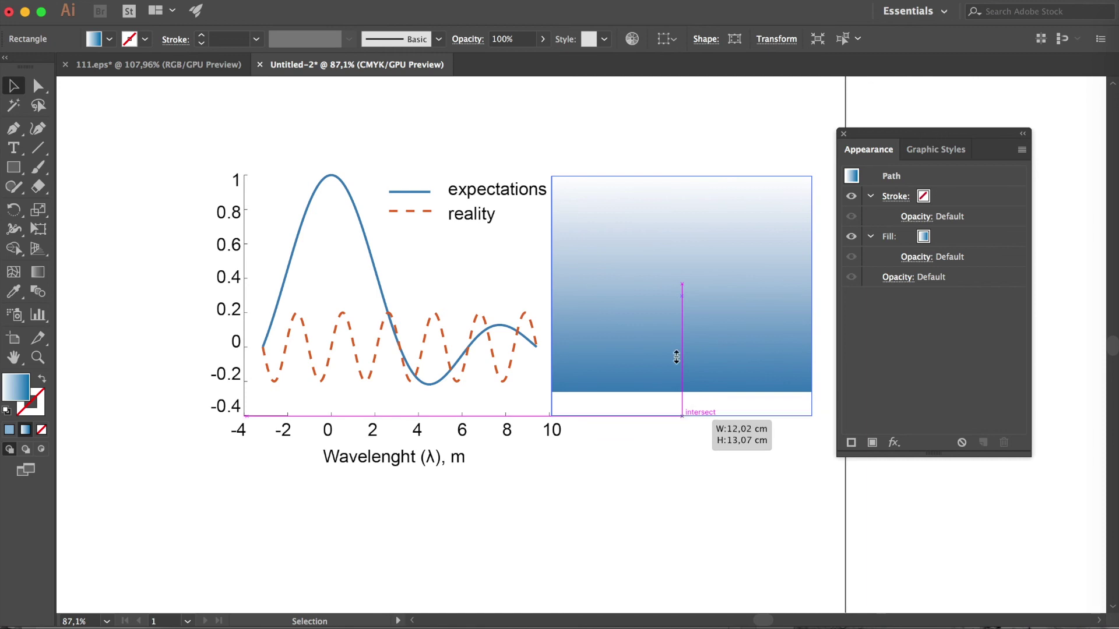
{"action": "right_click", "coordinate": [623, 256]}
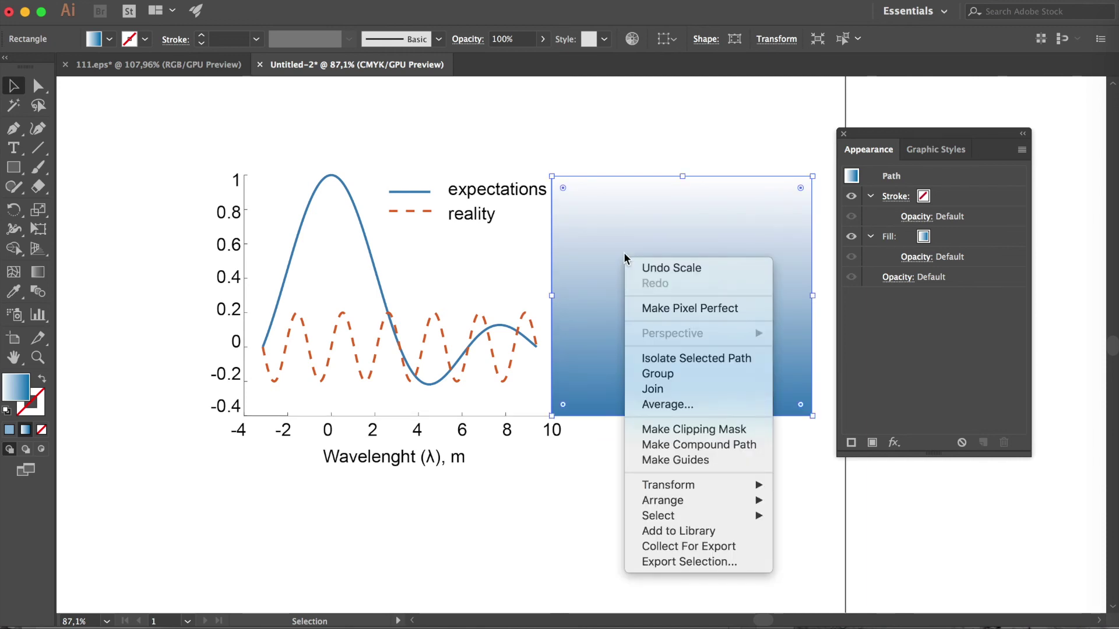
{"action": "mouse_move", "coordinate": [663, 500]}
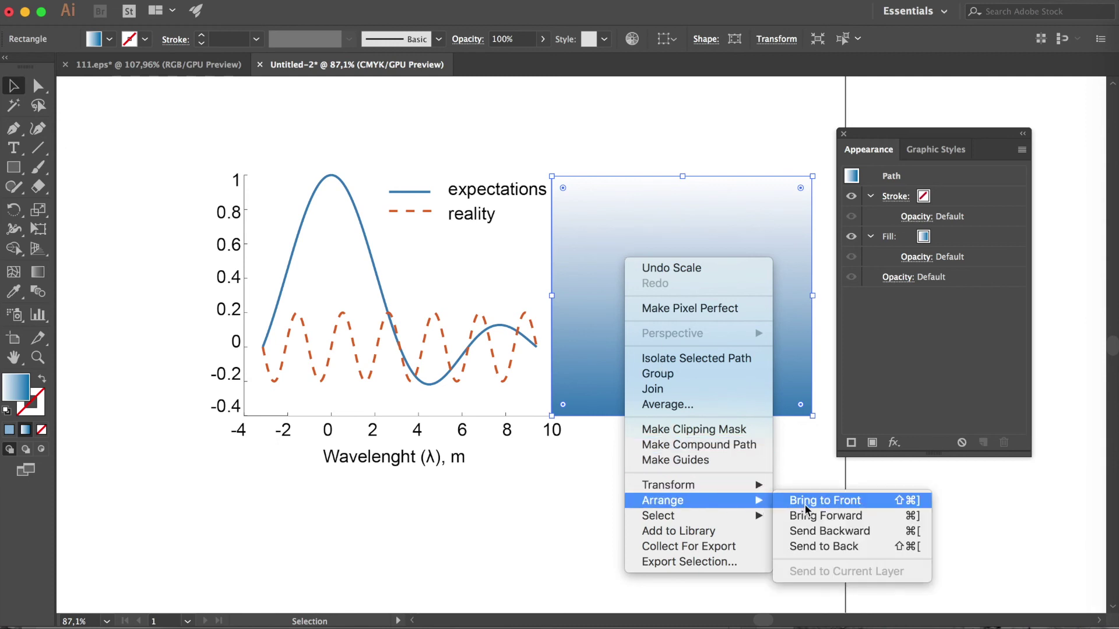
Step: Arrange the gradient panel with Send Backward, then Send to Back behind all artwork
{"action": "left_click", "coordinate": [819, 531]}
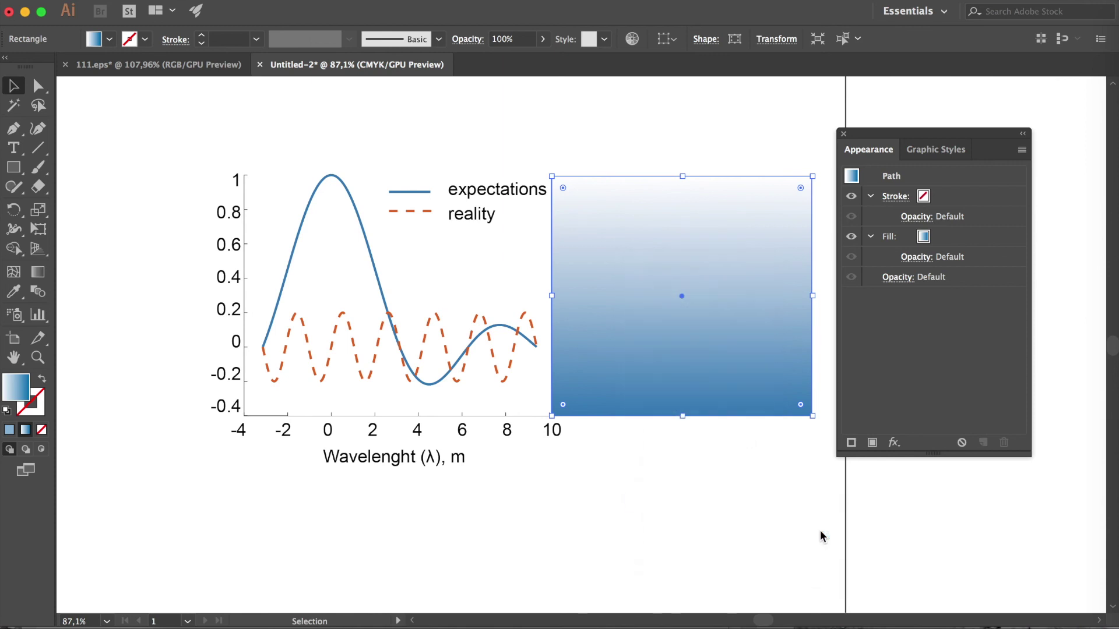
{"action": "right_click", "coordinate": [620, 251]}
{"action": "left_click", "coordinate": [684, 233]}
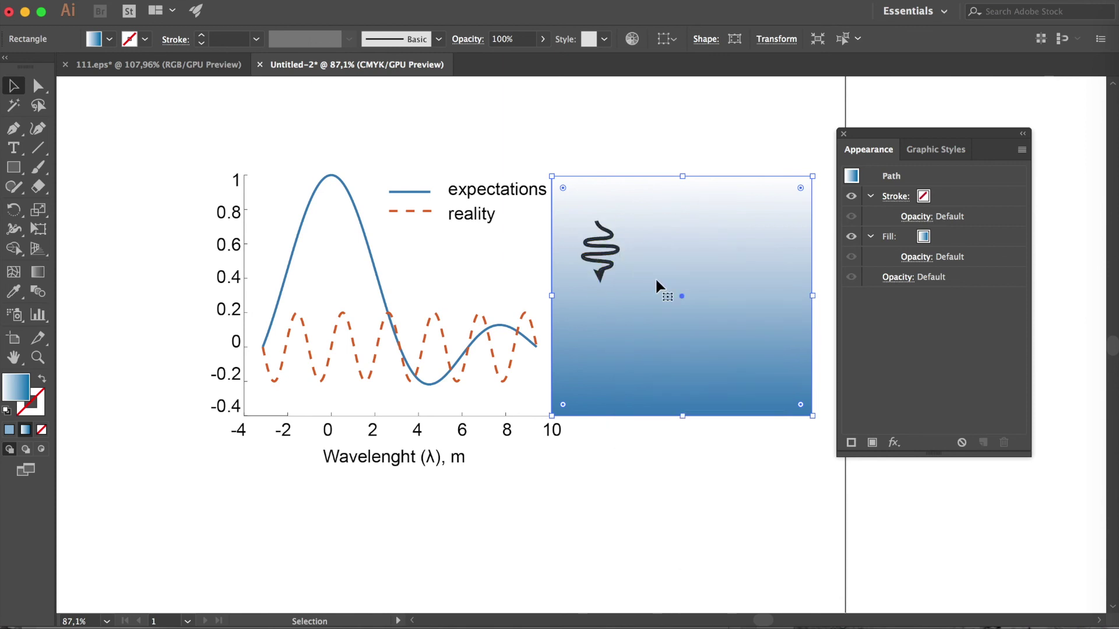
{"action": "right_click", "coordinate": [703, 206]}
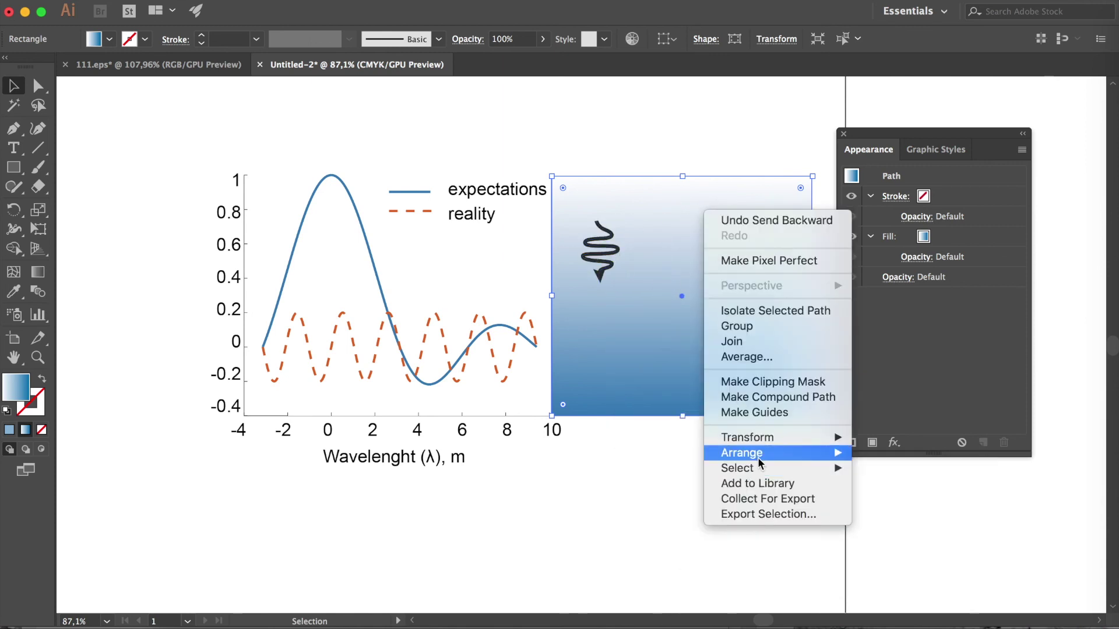
{"action": "mouse_move", "coordinate": [741, 452]}
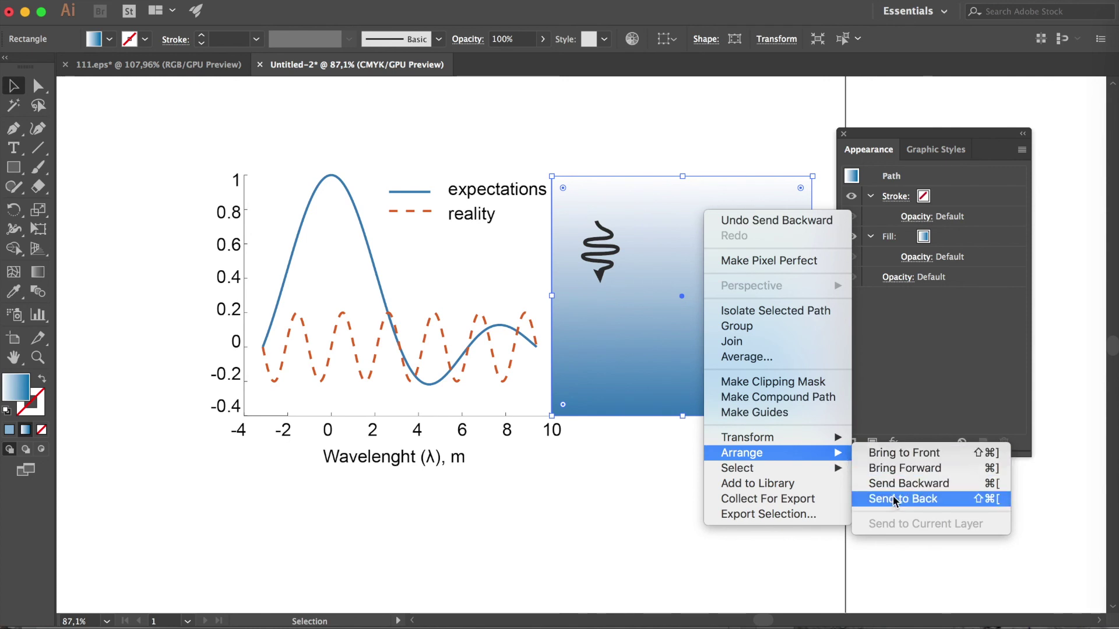
{"action": "left_click", "coordinate": [891, 499]}
{"action": "left_click", "coordinate": [749, 492]}
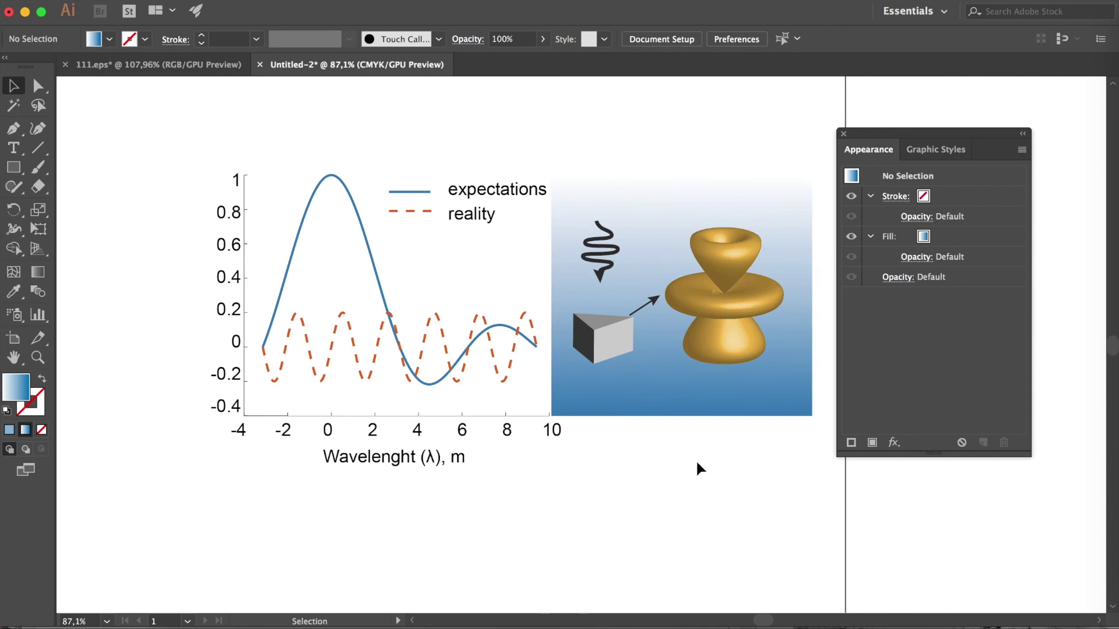
{"action": "scroll", "coordinate": [697, 462], "scroll_direction": "right", "scroll_amount": 2}
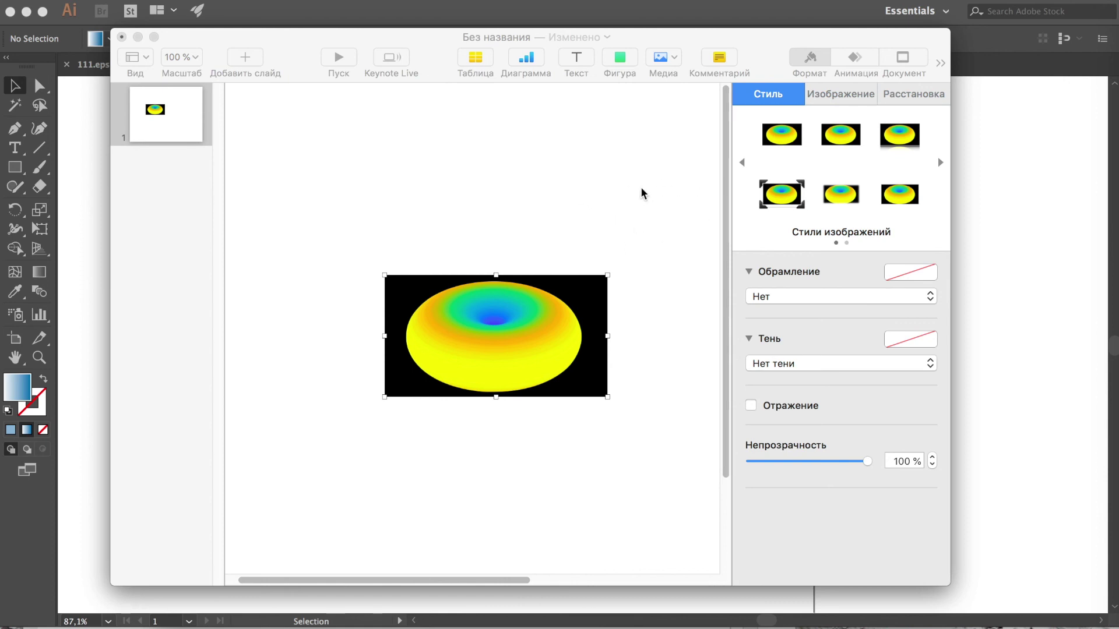
Step: Remove the torus image's black background in Keynote with Instant Alpha
{"action": "left_click", "coordinate": [643, 193]}
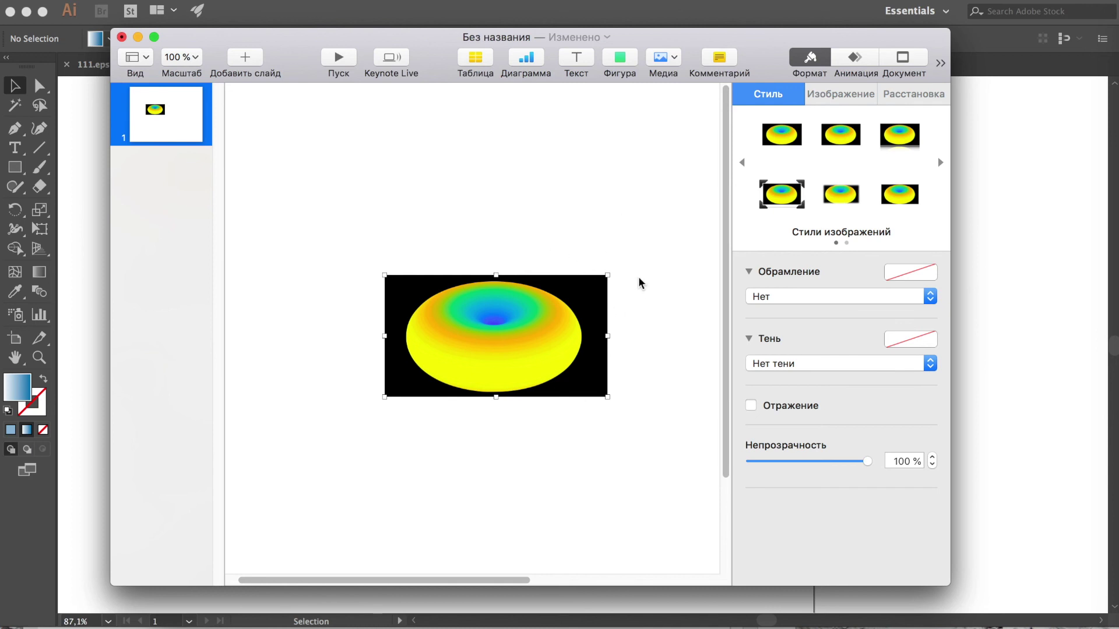
{"action": "left_click", "coordinate": [844, 95]}
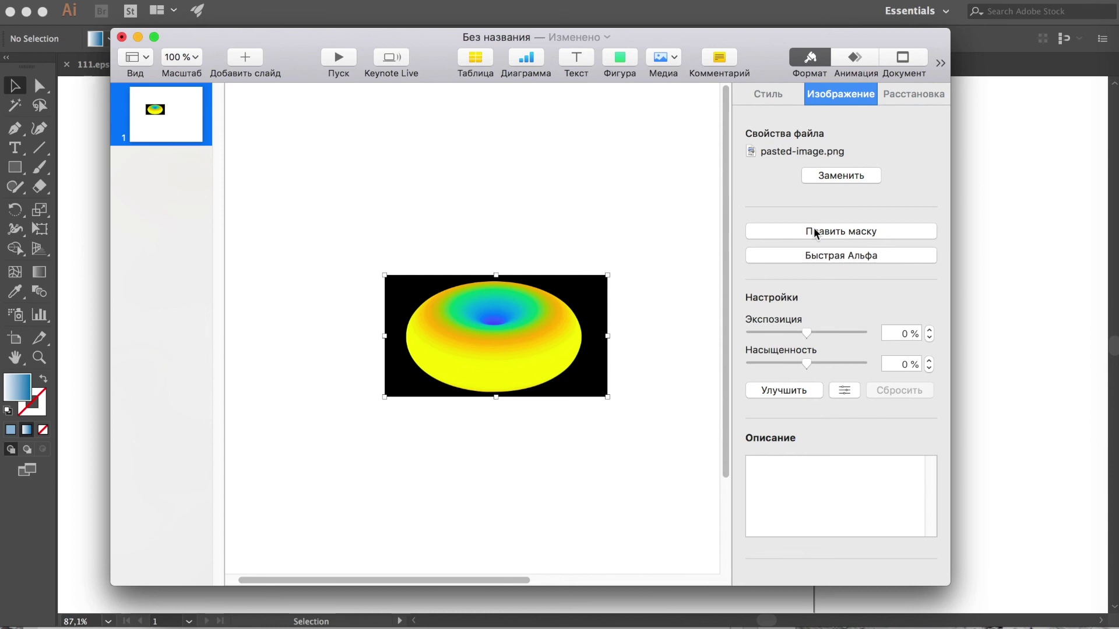
{"action": "left_click", "coordinate": [821, 256]}
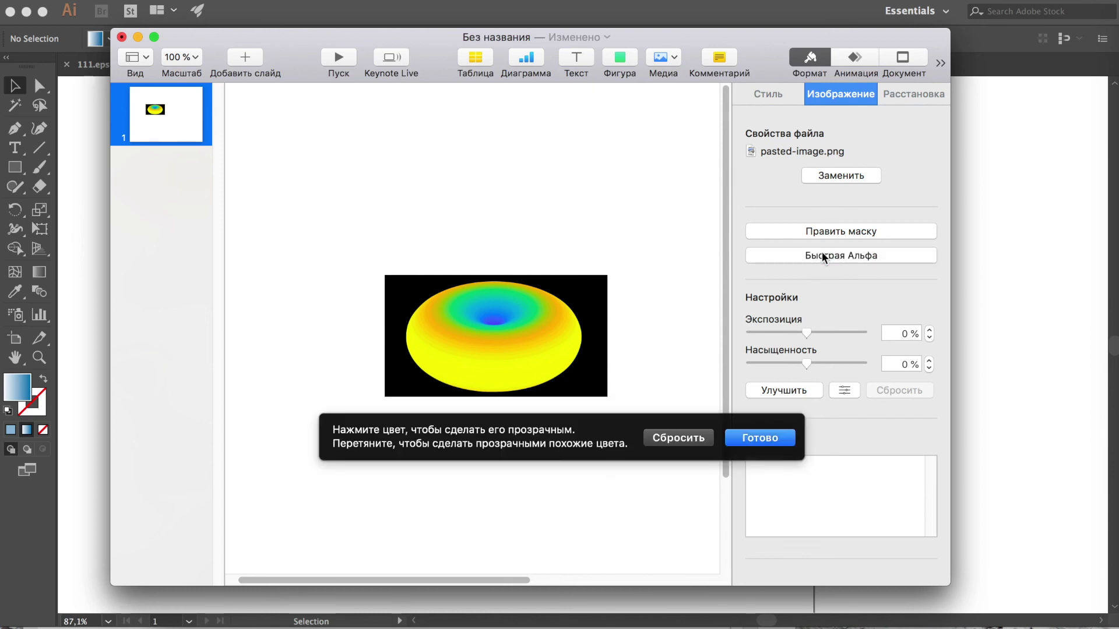
{"action": "left_click", "coordinate": [579, 297]}
{"action": "left_click_drag", "start_coordinate": [585, 290], "coordinate": [625, 326]}
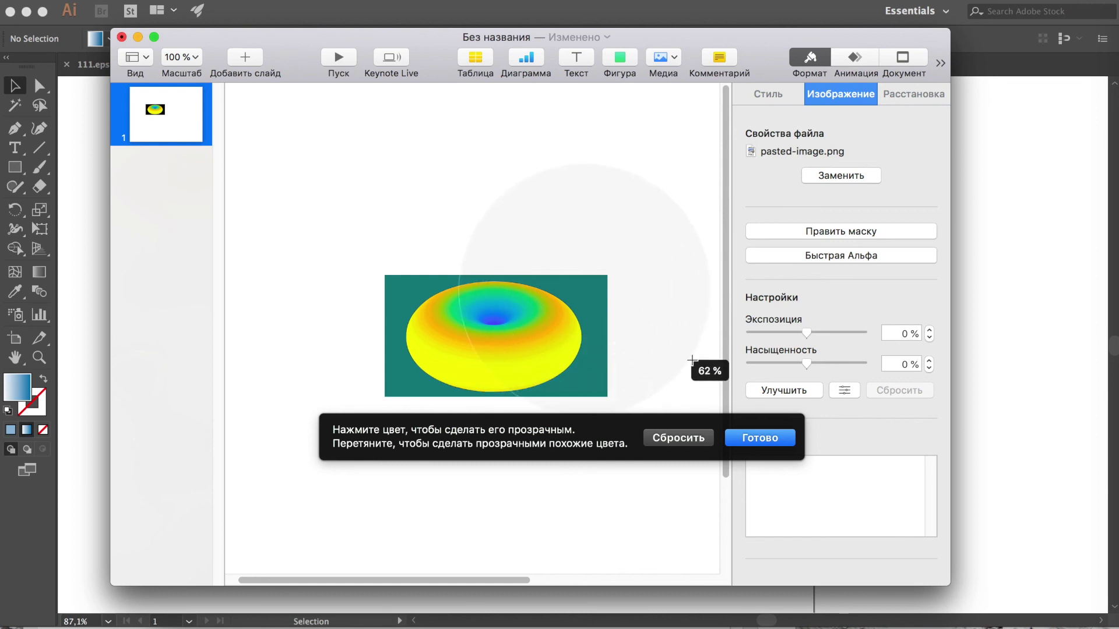
{"action": "mouse_move", "coordinate": [625, 325]}
{"action": "left_mouse_down"}
{"action": "mouse_move", "coordinate": [752, 392]}
{"action": "mouse_move", "coordinate": [606, 314]}
{"action": "left_mouse_up"}
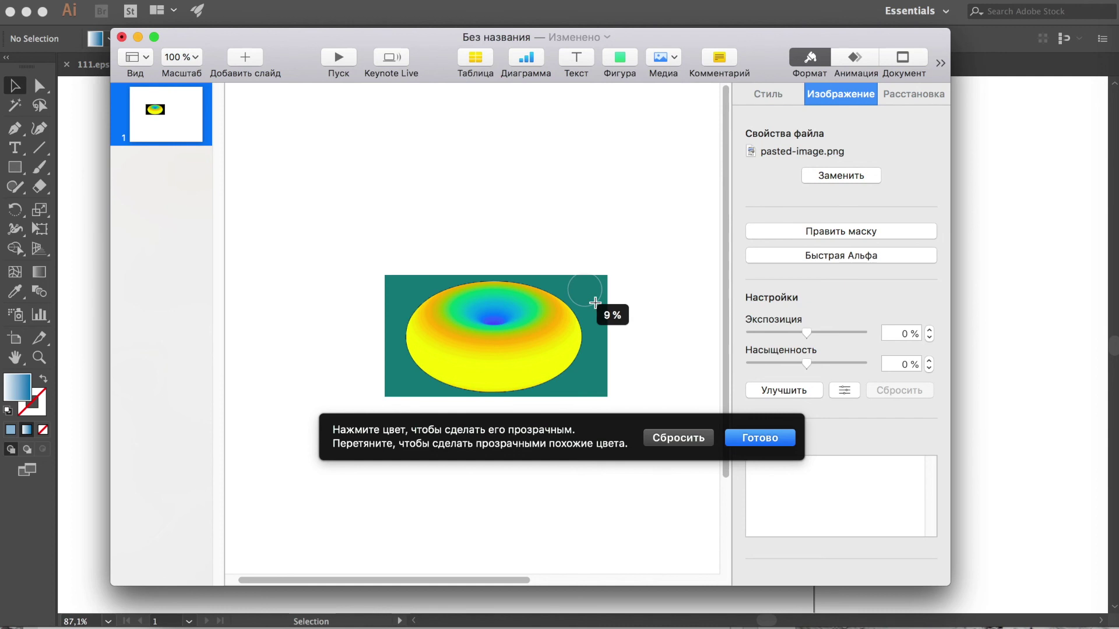
{"action": "left_click_drag", "start_coordinate": [606, 314], "coordinate": [598, 302]}
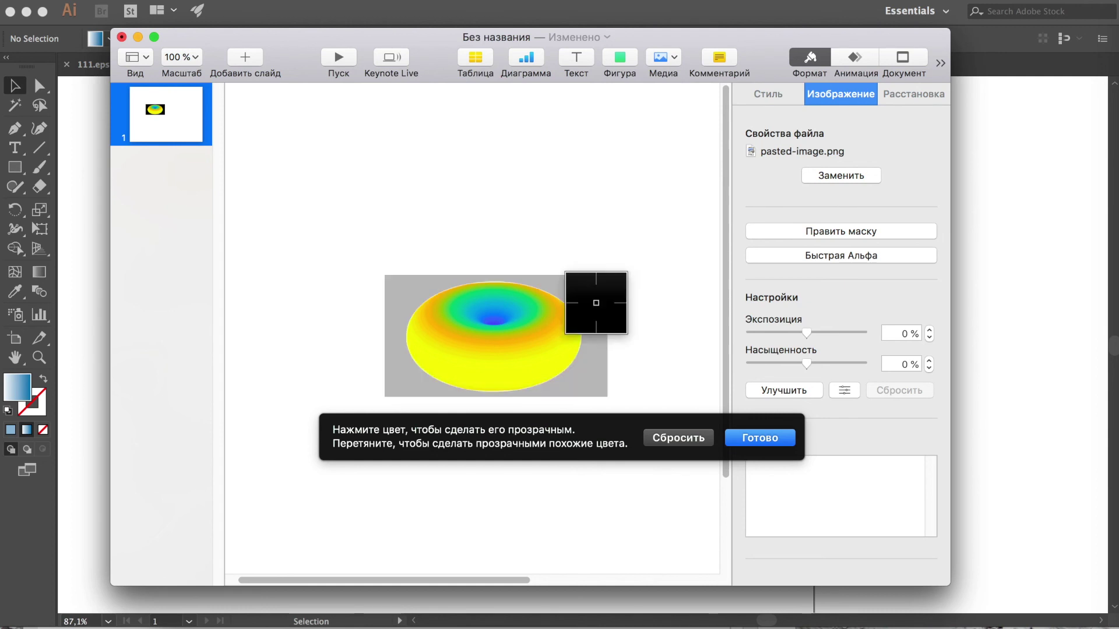
{"action": "left_click", "coordinate": [760, 438]}
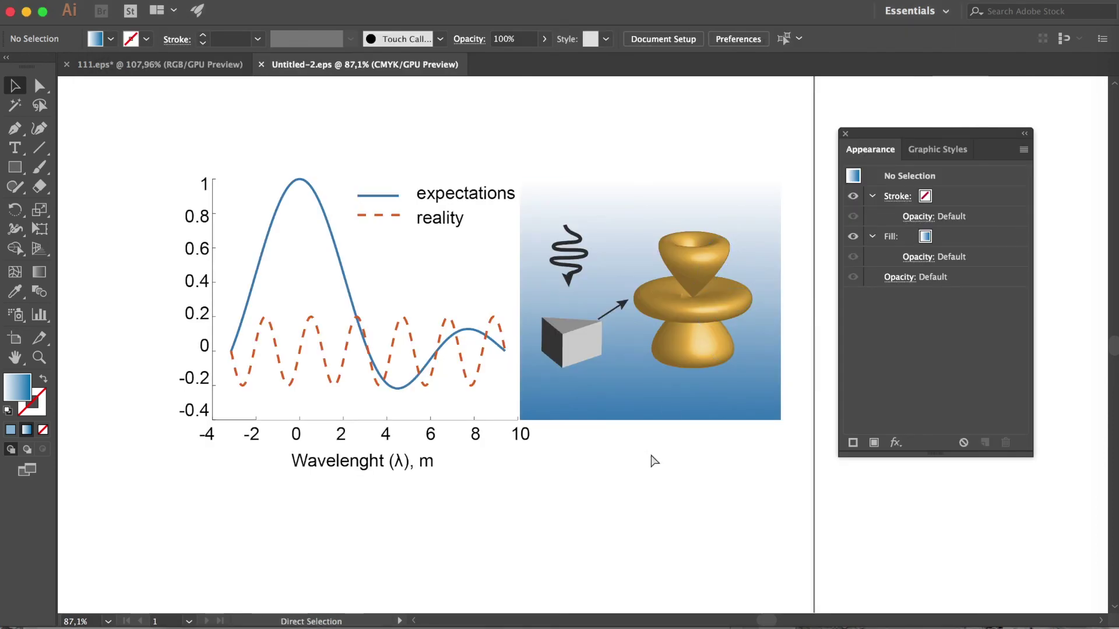
Step: Paste the transparent torus into Illustrator below the gold shape
{"action": "key", "text": "ctrl+v"}
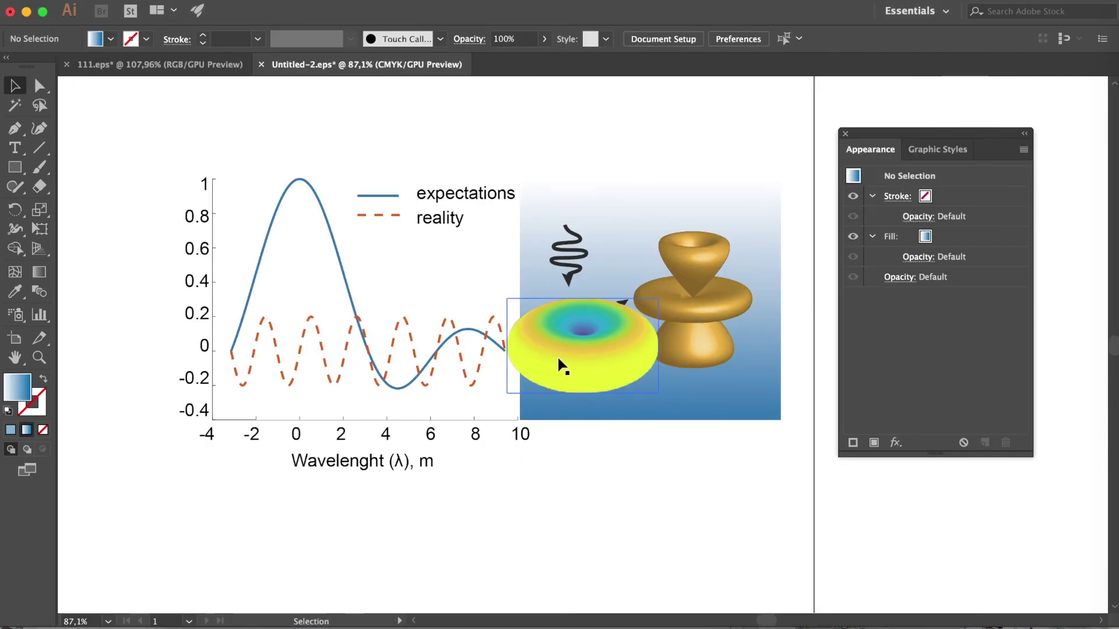
{"action": "left_click_drag", "start_coordinate": [562, 362], "coordinate": [600, 417]}
{"action": "left_click", "coordinate": [1081, 595]}
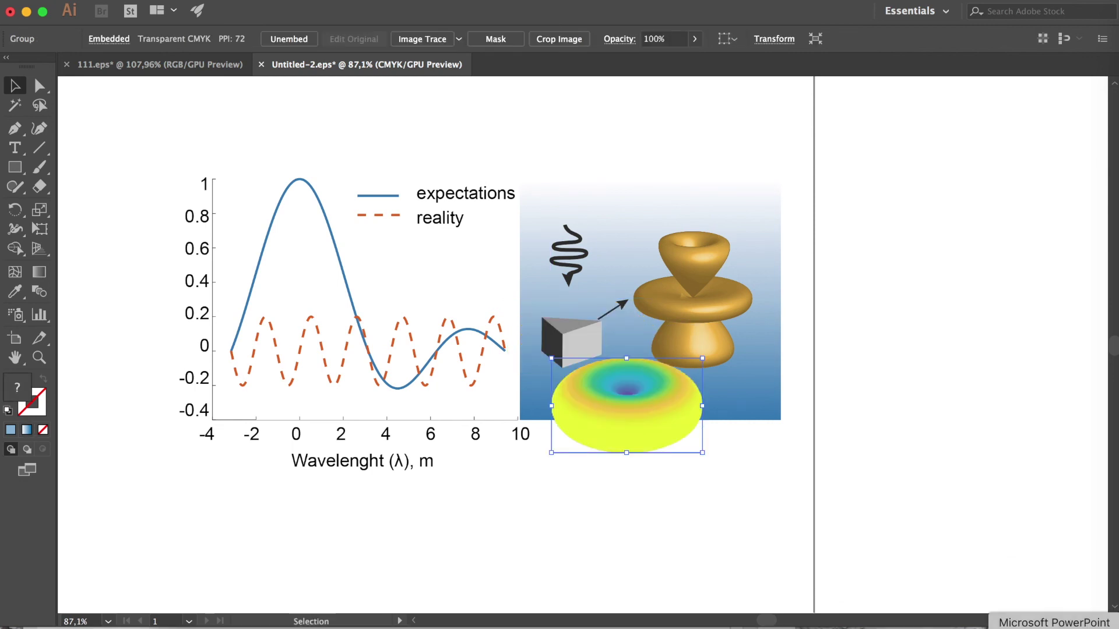
Step: Start Remove Background on the torus picture from the Picture Format ribbon
{"action": "left_click", "coordinate": [633, 67]}
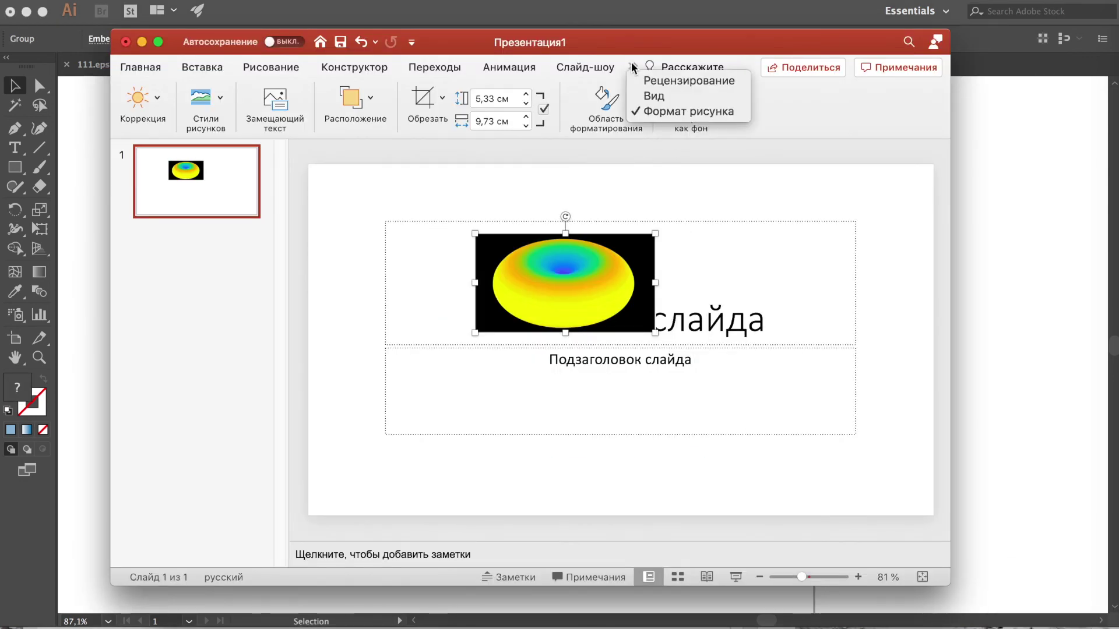
{"action": "left_click", "coordinate": [687, 111]}
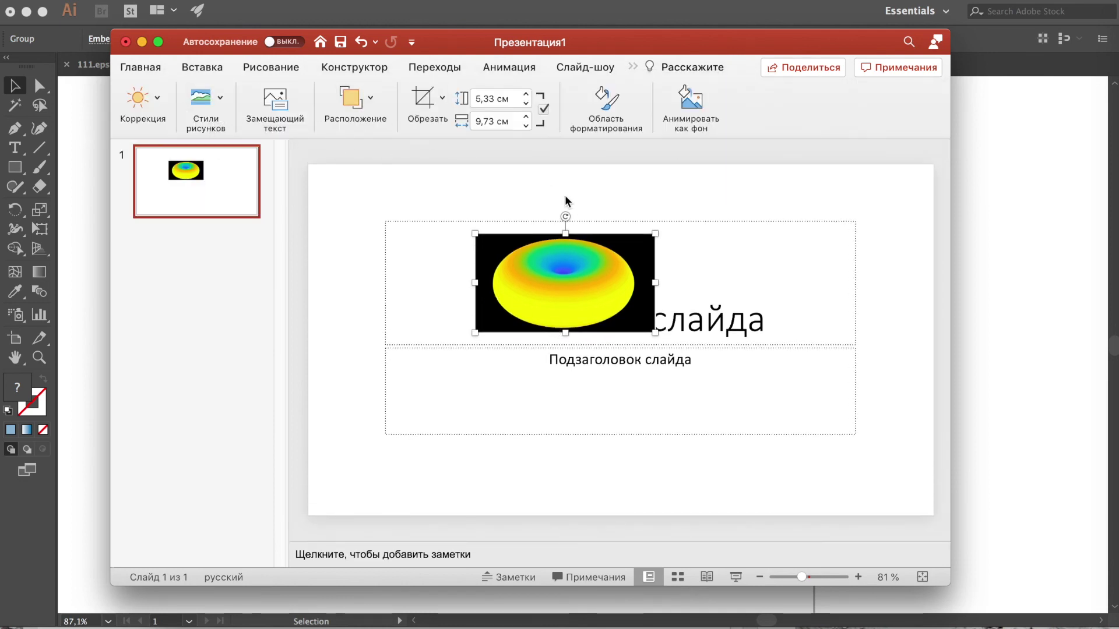
{"action": "left_click", "coordinate": [141, 102]}
{"action": "left_click", "coordinate": [33, 151]}
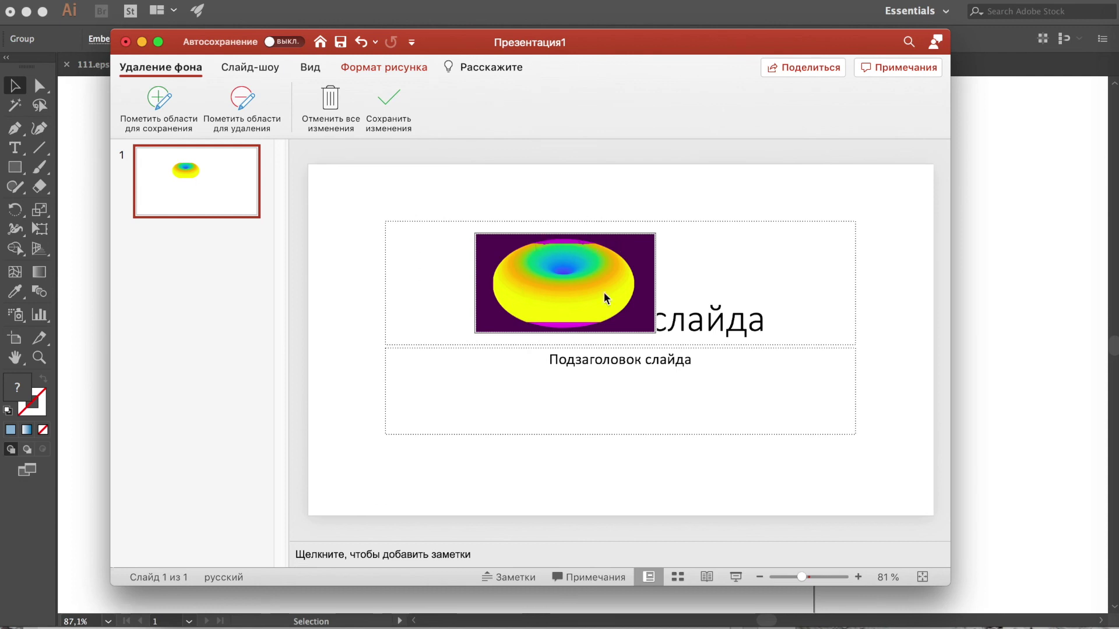
Step: Mark the donut's top and bottom edges to keep and its centre to remove, then keep changes
{"action": "left_click", "coordinate": [243, 110]}
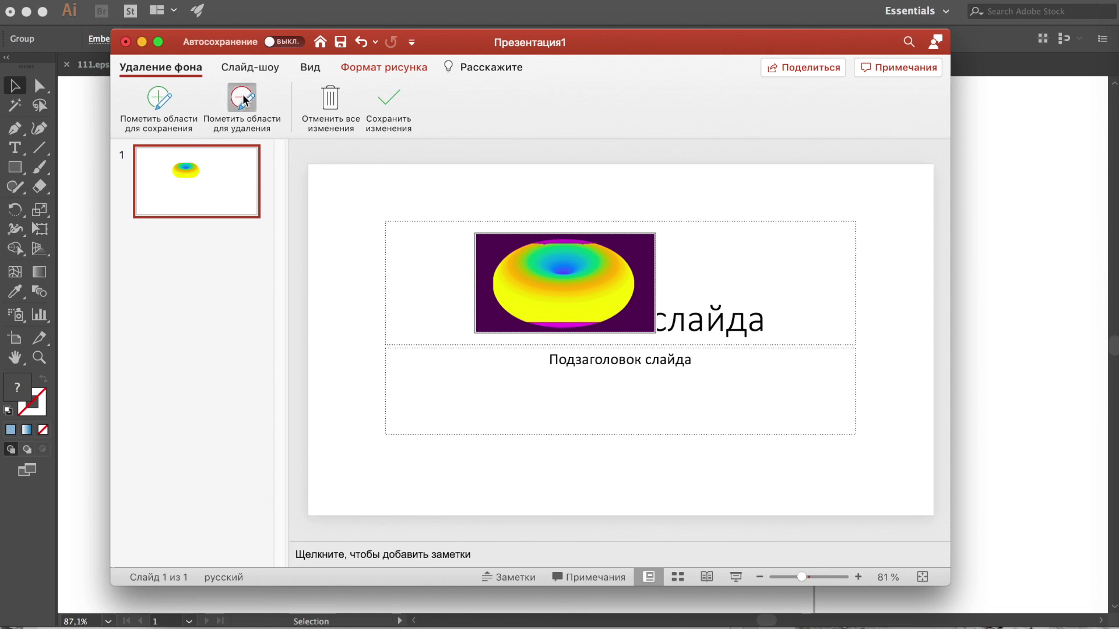
{"action": "left_click", "coordinate": [159, 100]}
{"action": "left_click", "coordinate": [561, 241]}
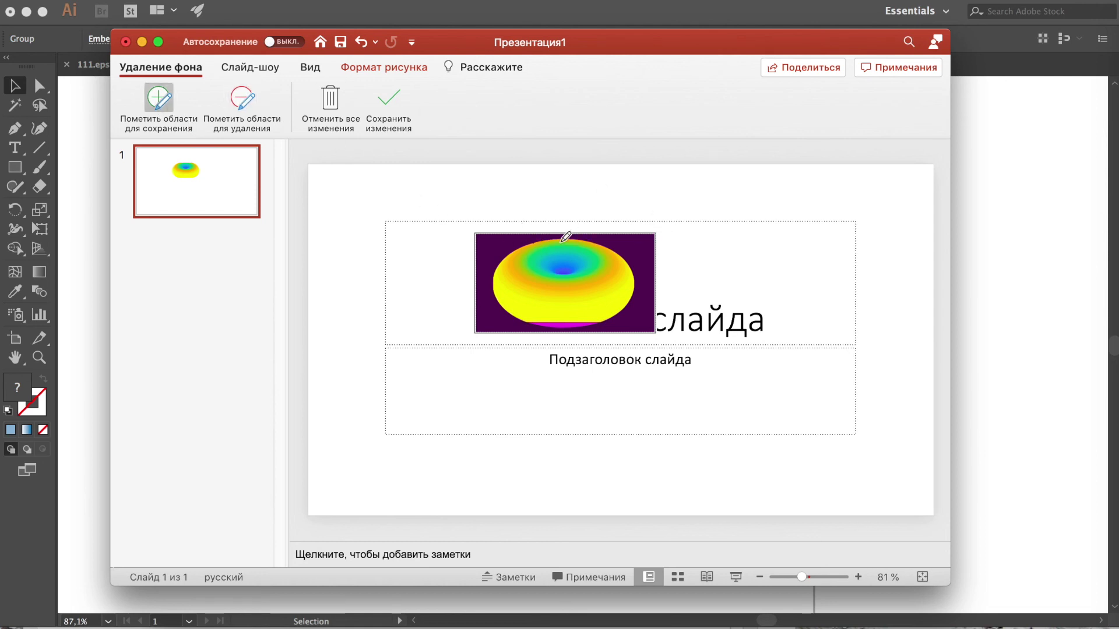
{"action": "left_click", "coordinate": [563, 324]}
{"action": "left_click", "coordinate": [249, 102]}
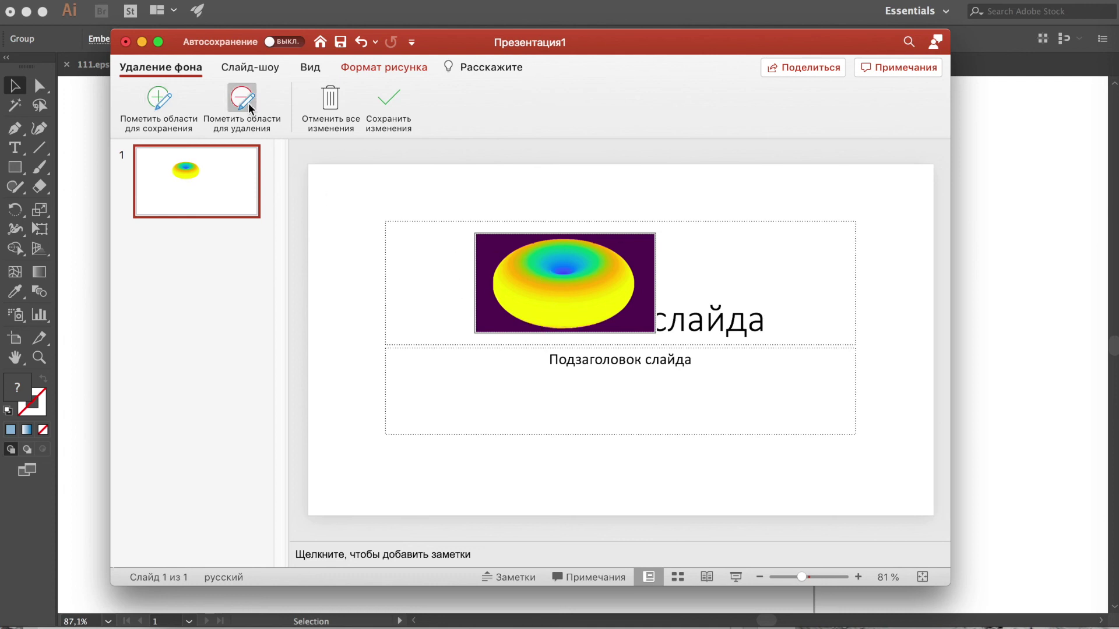
{"action": "left_click", "coordinate": [564, 270]}
{"action": "left_click_drag", "start_coordinate": [566, 244], "coordinate": [572, 249]}
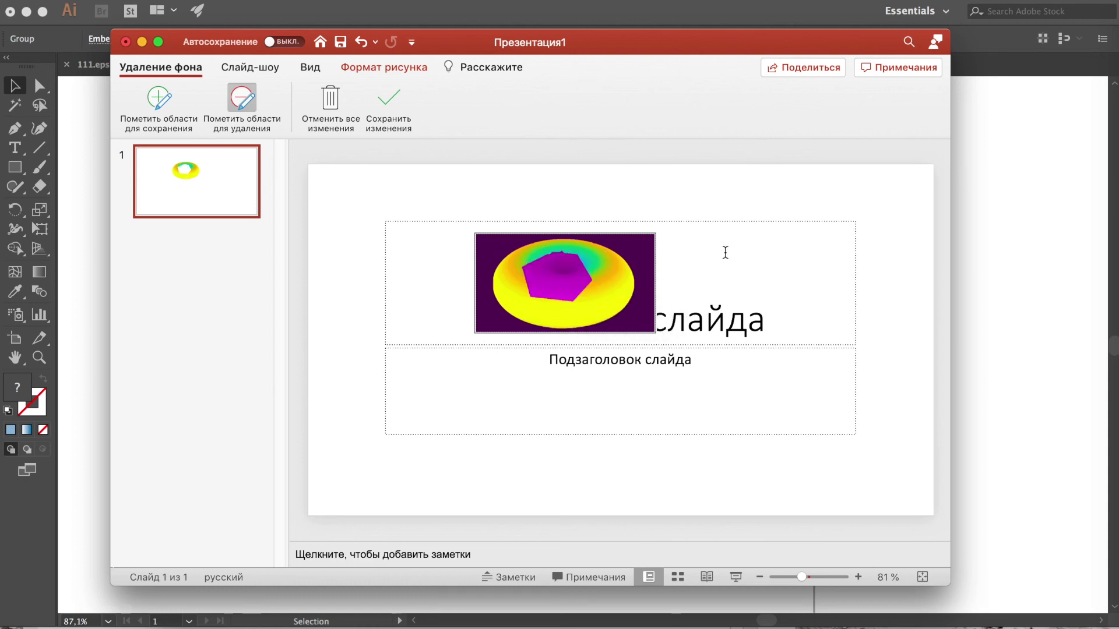
{"action": "key", "text": "super+z"}
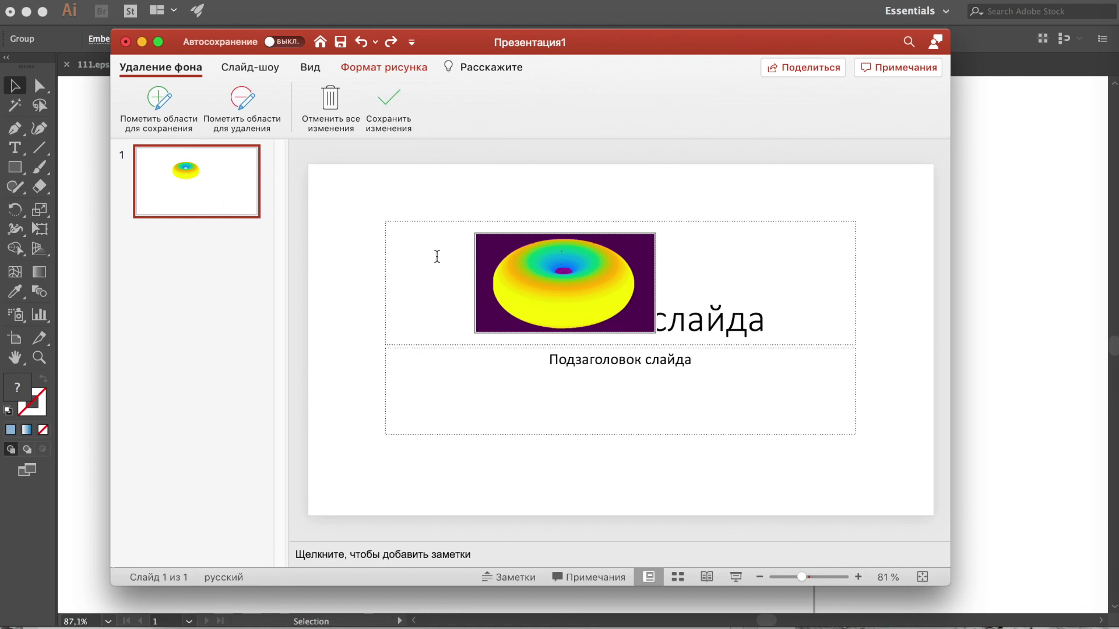
{"action": "left_click", "coordinate": [385, 102]}
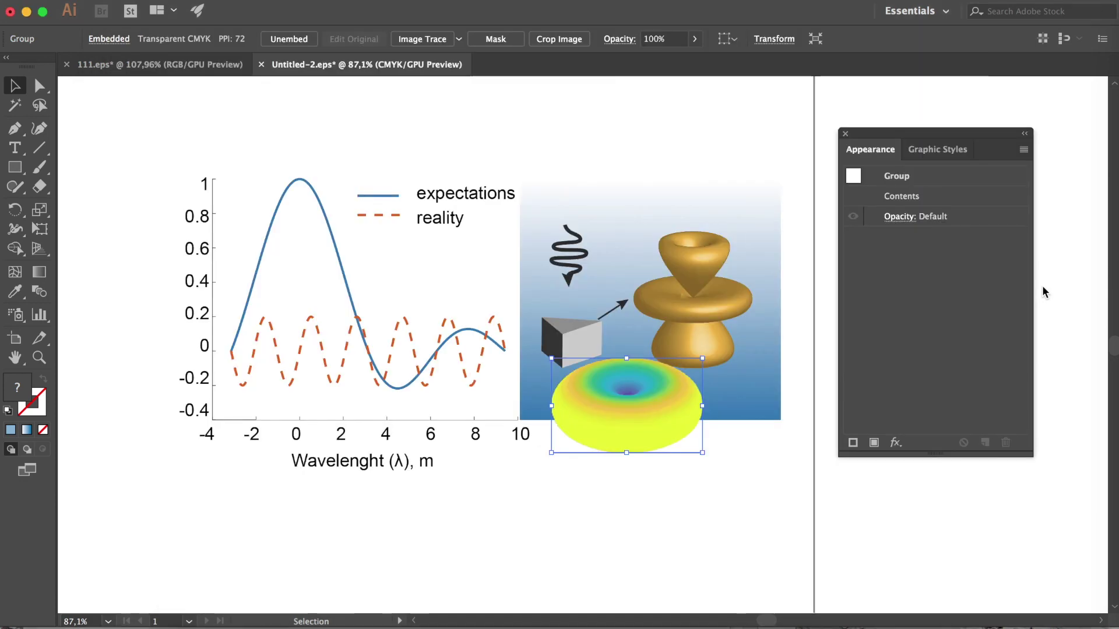
Step: Place a smaller copy of the torus near the top of the blue panel
{"action": "key", "text": "a"}
{"action": "mouse_move", "coordinate": [590, 416]}
{"action": "left_mouse_down"}
{"action": "mouse_move", "coordinate": [572, 292]}
{"action": "mouse_move", "coordinate": [654, 185]}
{"action": "left_mouse_up"}
{"action": "mouse_move", "coordinate": [763, 184]}
{"action": "left_mouse_down"}
{"action": "mouse_move", "coordinate": [665, 225]}
{"action": "mouse_move", "coordinate": [665, 236]}
{"action": "left_mouse_up"}
{"action": "left_click_drag", "start_coordinate": [717, 204], "coordinate": [643, 201]}
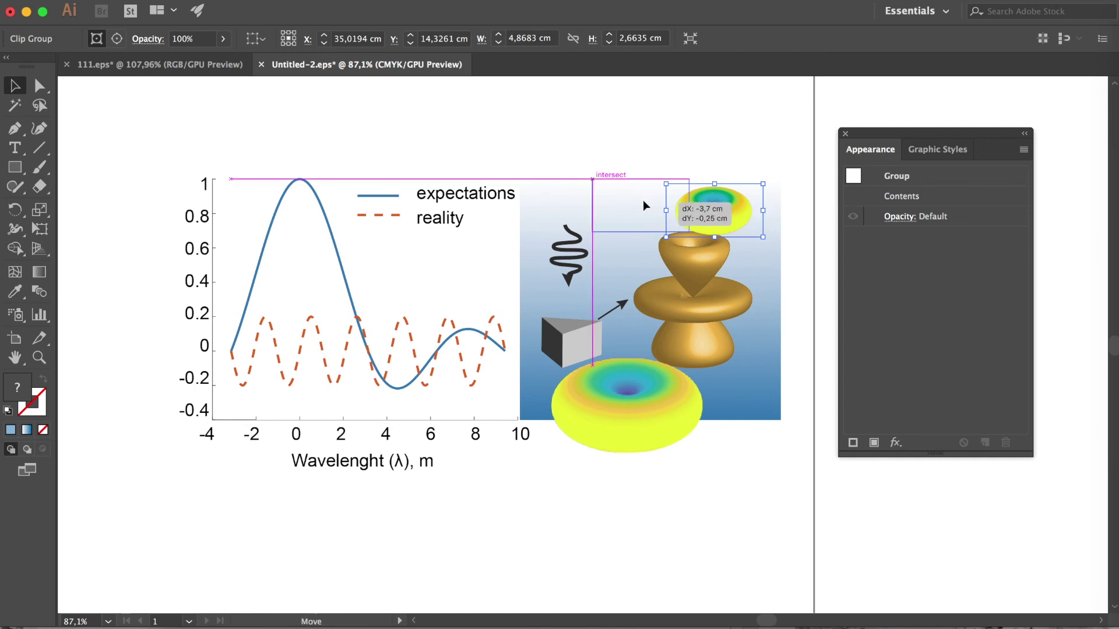
Step: Shrink the bottom torus and tuck it under the prism
{"action": "left_click", "coordinate": [610, 408]}
{"action": "left_click_drag", "start_coordinate": [552, 452], "coordinate": [628, 421]}
{"action": "left_click_drag", "start_coordinate": [655, 386], "coordinate": [597, 388]}
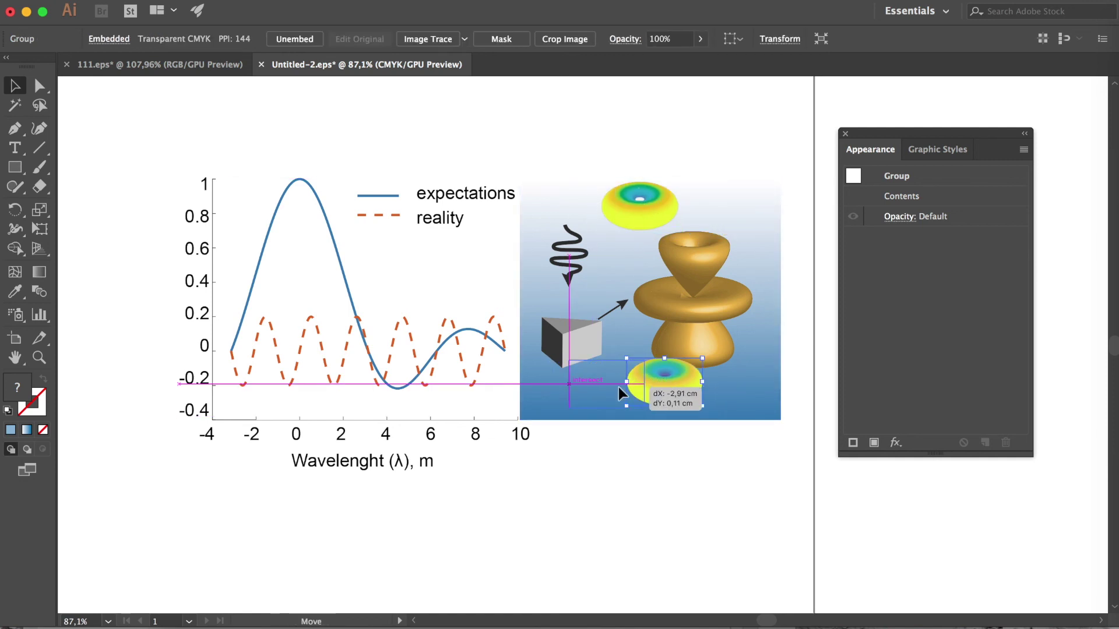
{"action": "left_click", "coordinate": [728, 133]}
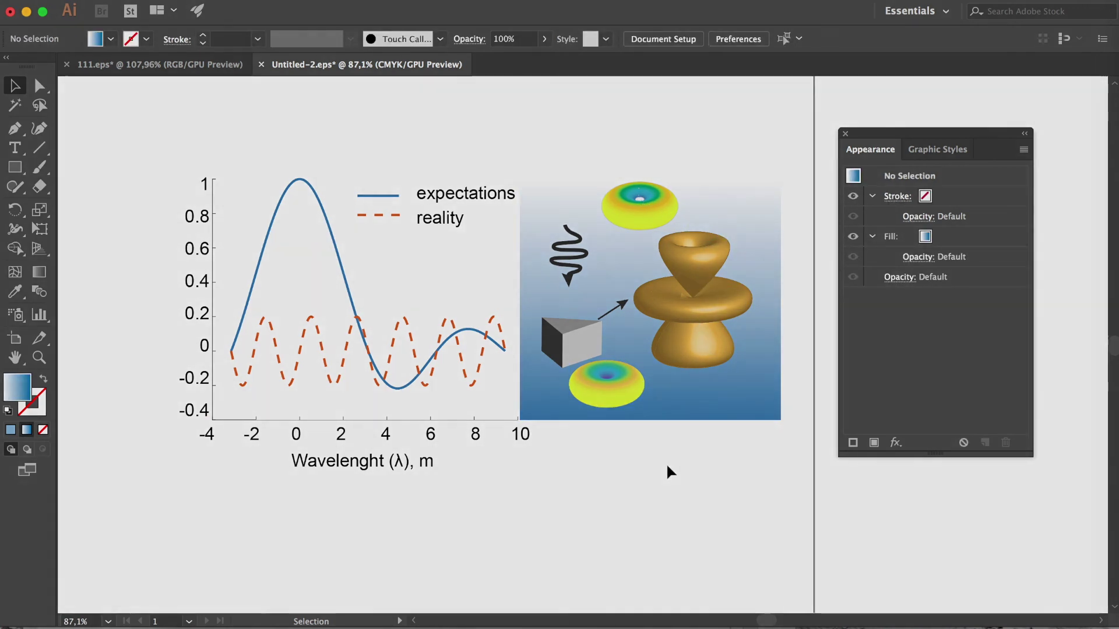